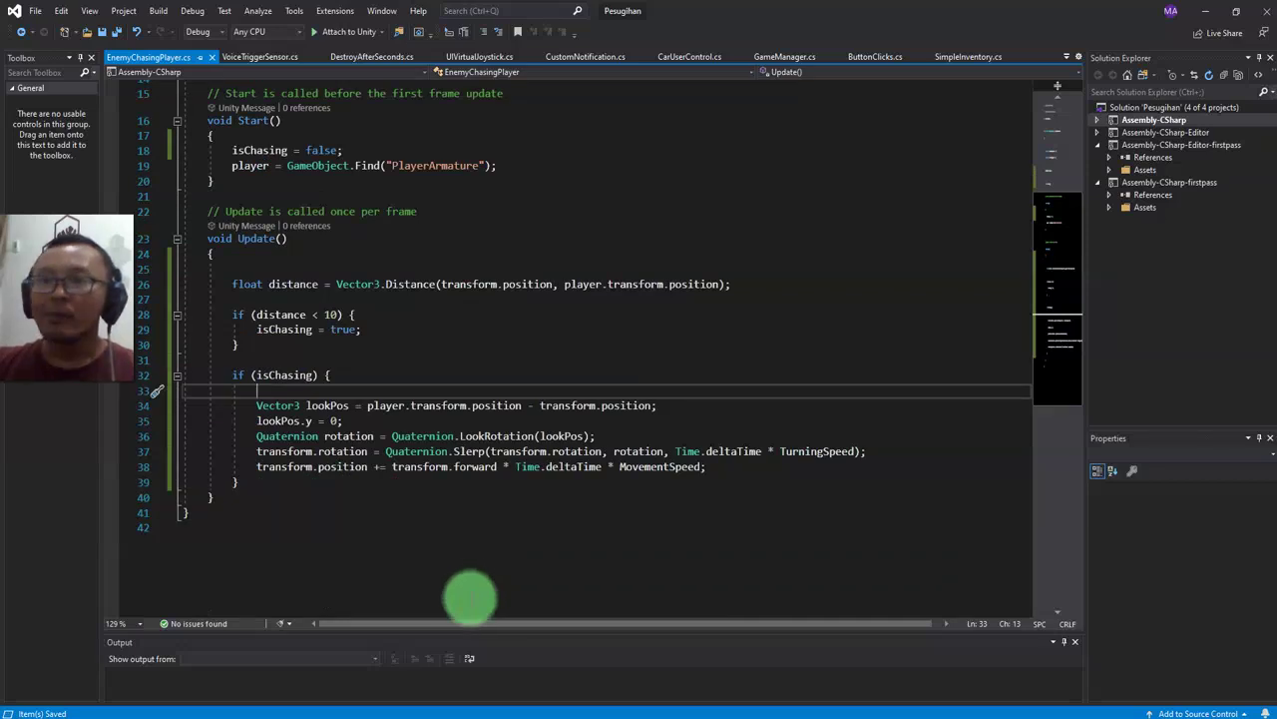
# Switch to Unity, play-test the game by running the player around and away from the chasing enemy, and stop play mode
pyautogui.click(784, 717)
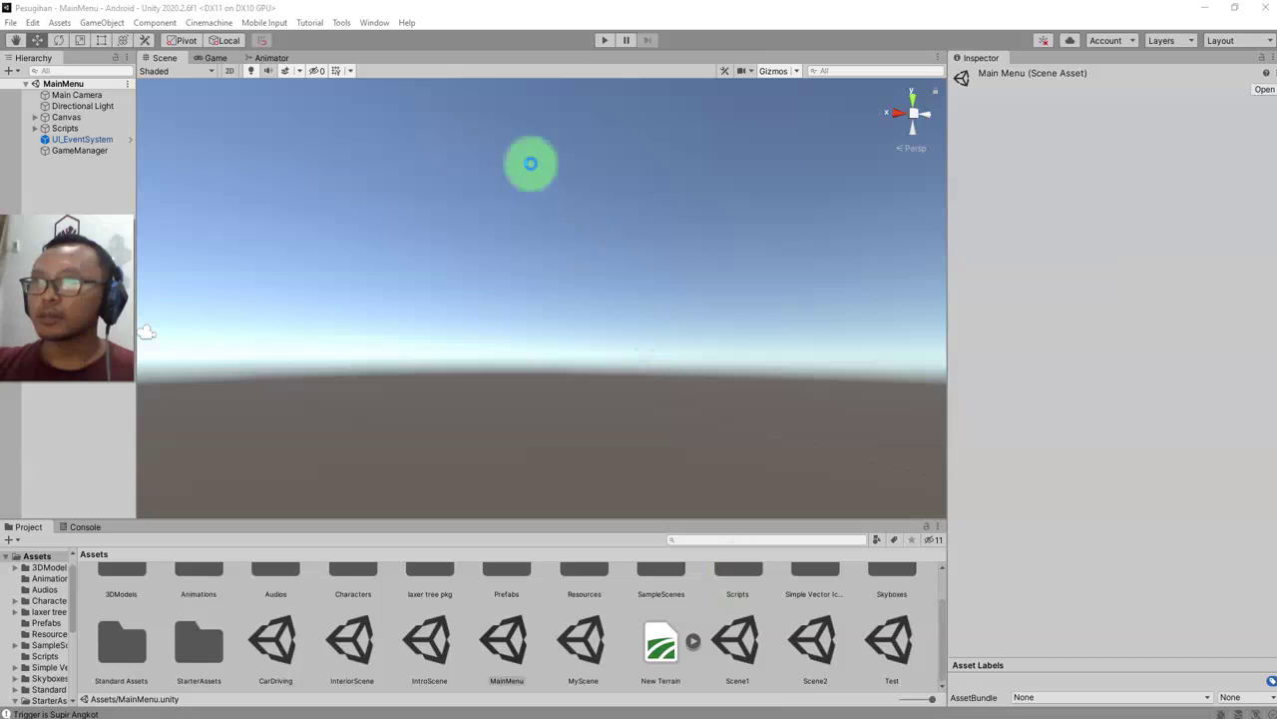
pyautogui.click(604, 42)
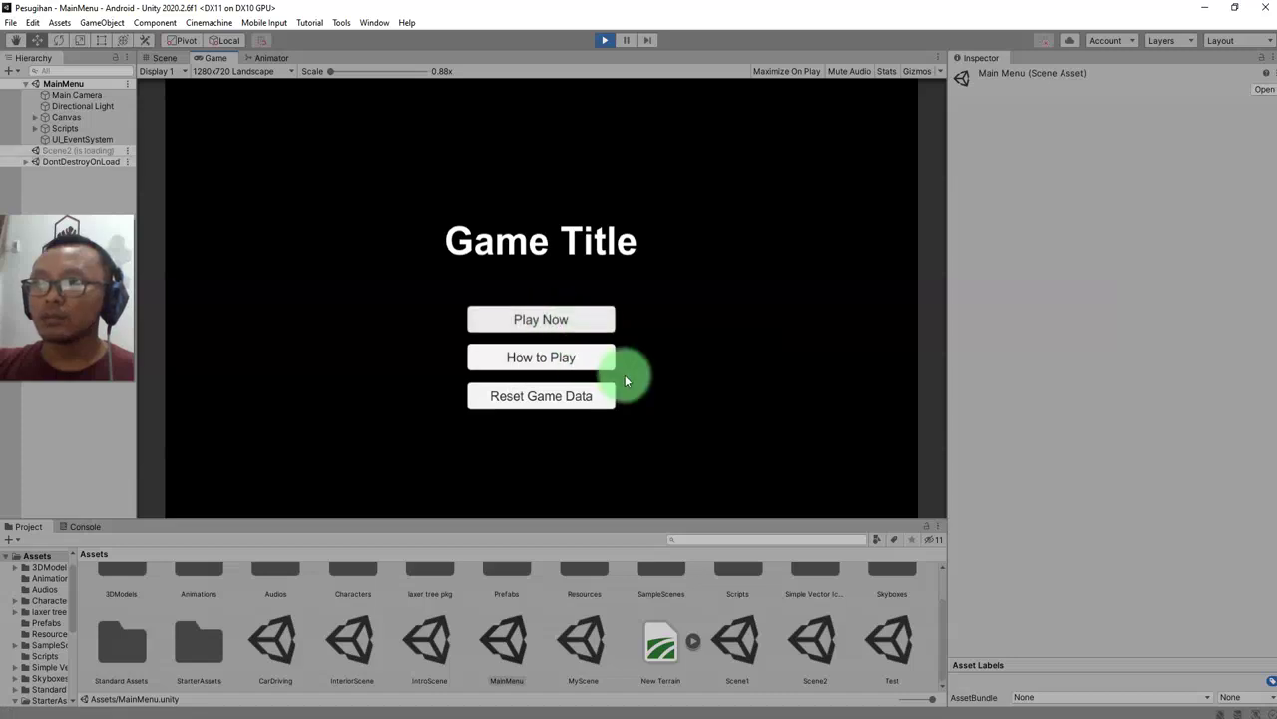
pyautogui.hotkey('shift', 'd')
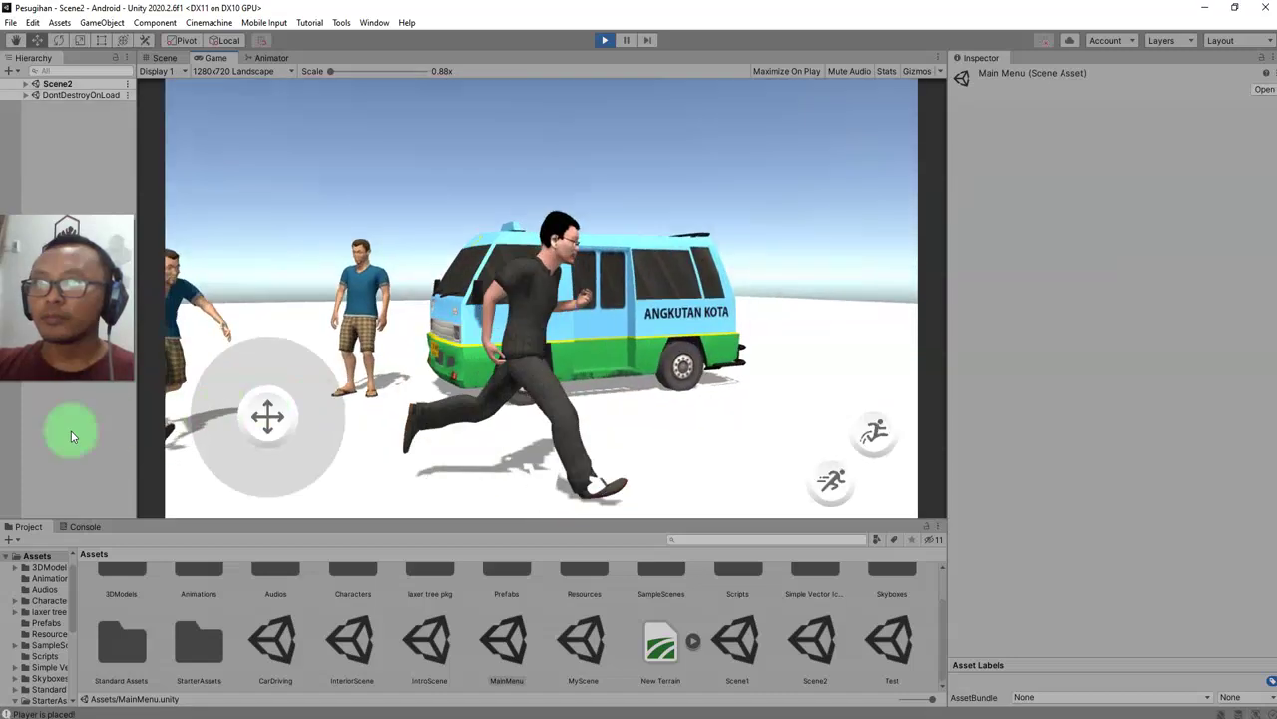
pyautogui.hotkey('shift', 's')
pyautogui.moveTo(3, 514); pyautogui.dragTo(3, 588)
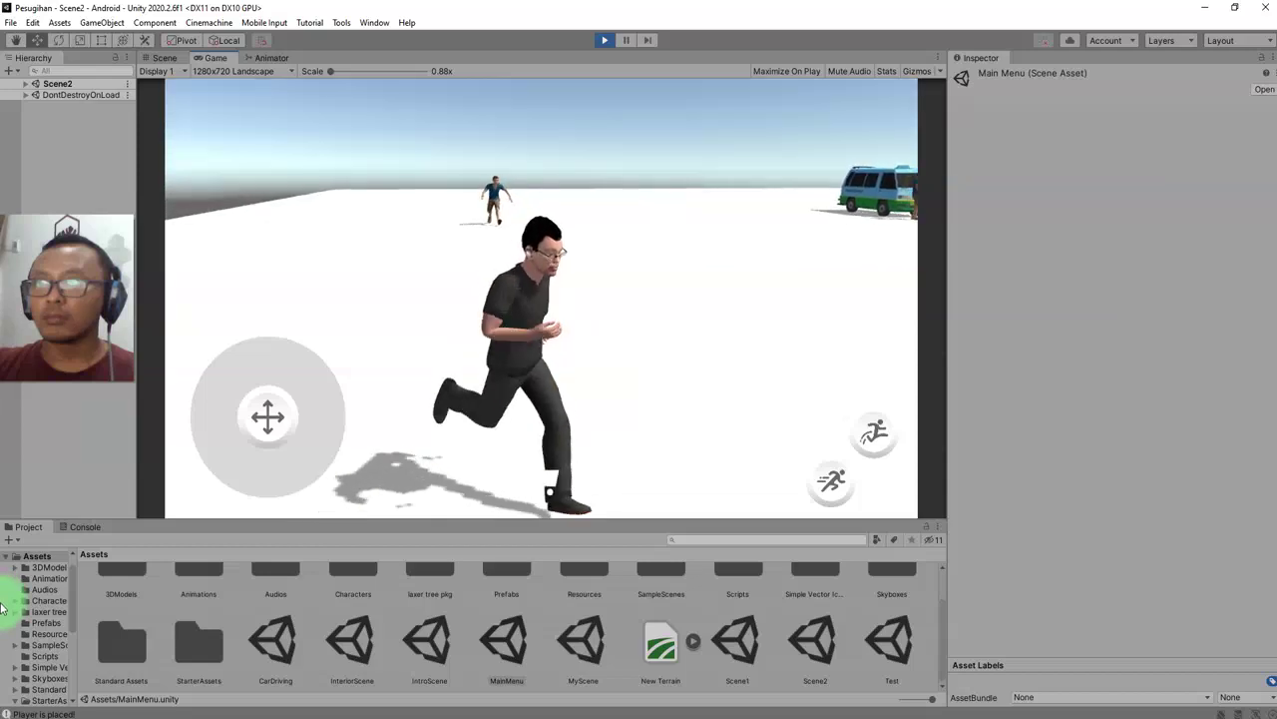
pyautogui.moveTo(3, 607); pyautogui.dragTo(21, 601)
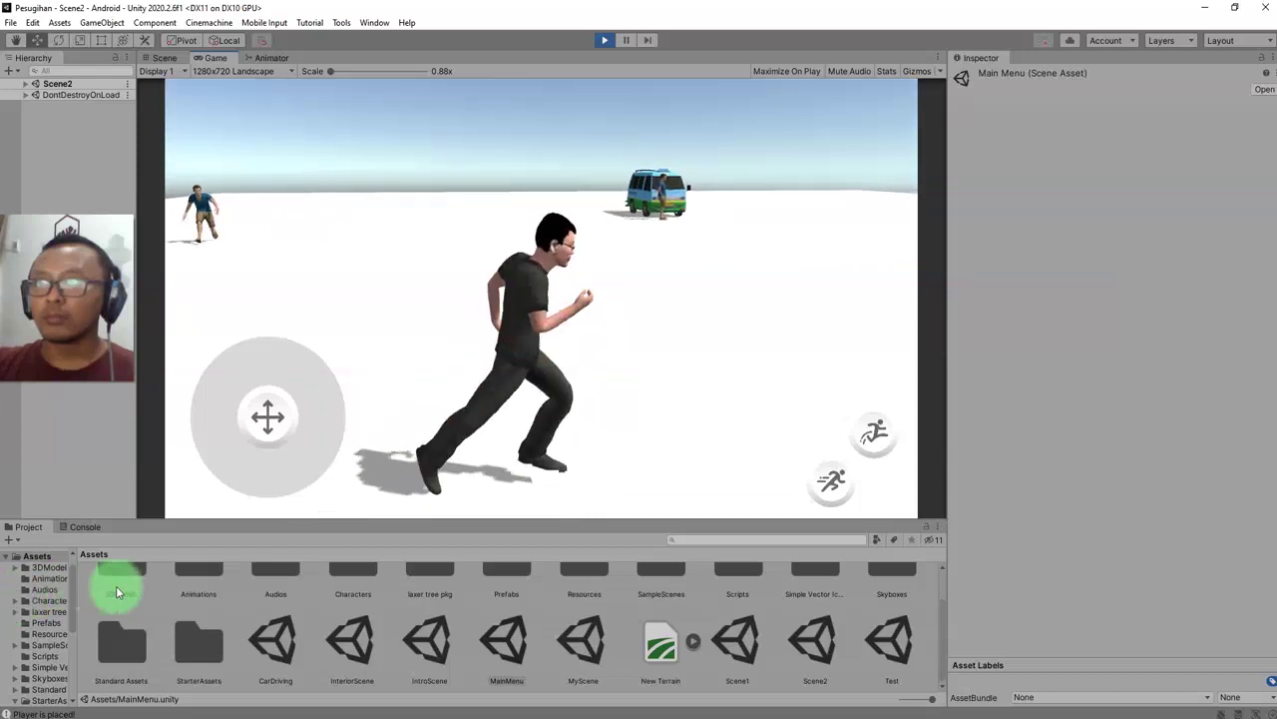
pyautogui.press('d')
pyautogui.moveTo(30, 548); pyautogui.dragTo(635, 63)
pyautogui.click(609, 40)
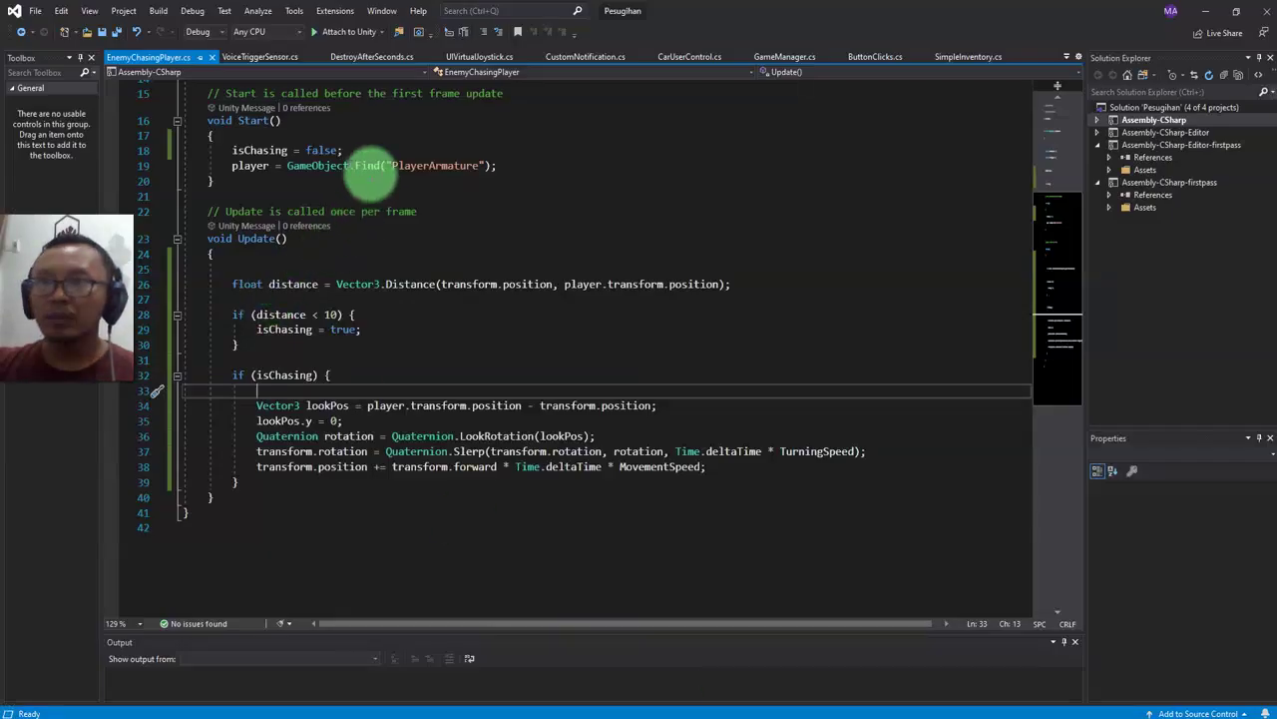
# In the script's Update method, replace the 10 in the distance condition with minDistance
pyautogui.doubleClick(330, 314)
pyautogui.press('BackSpace')
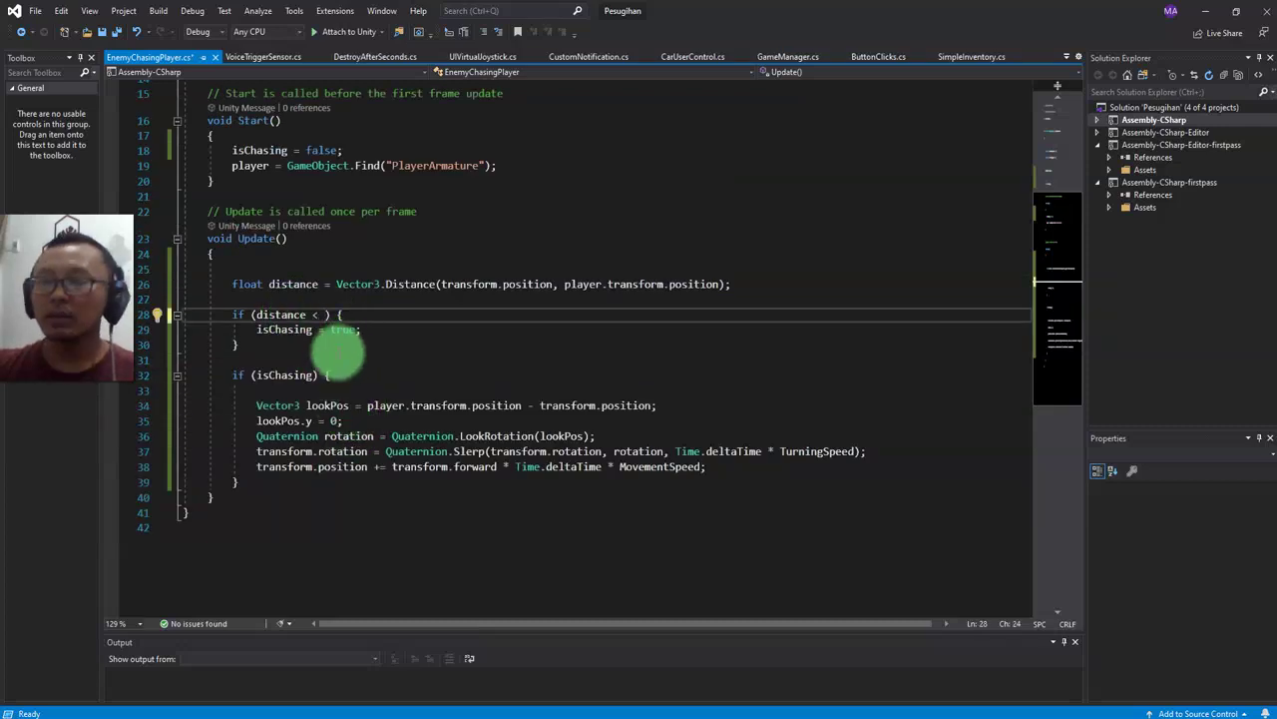
pyautogui.write('minDist')
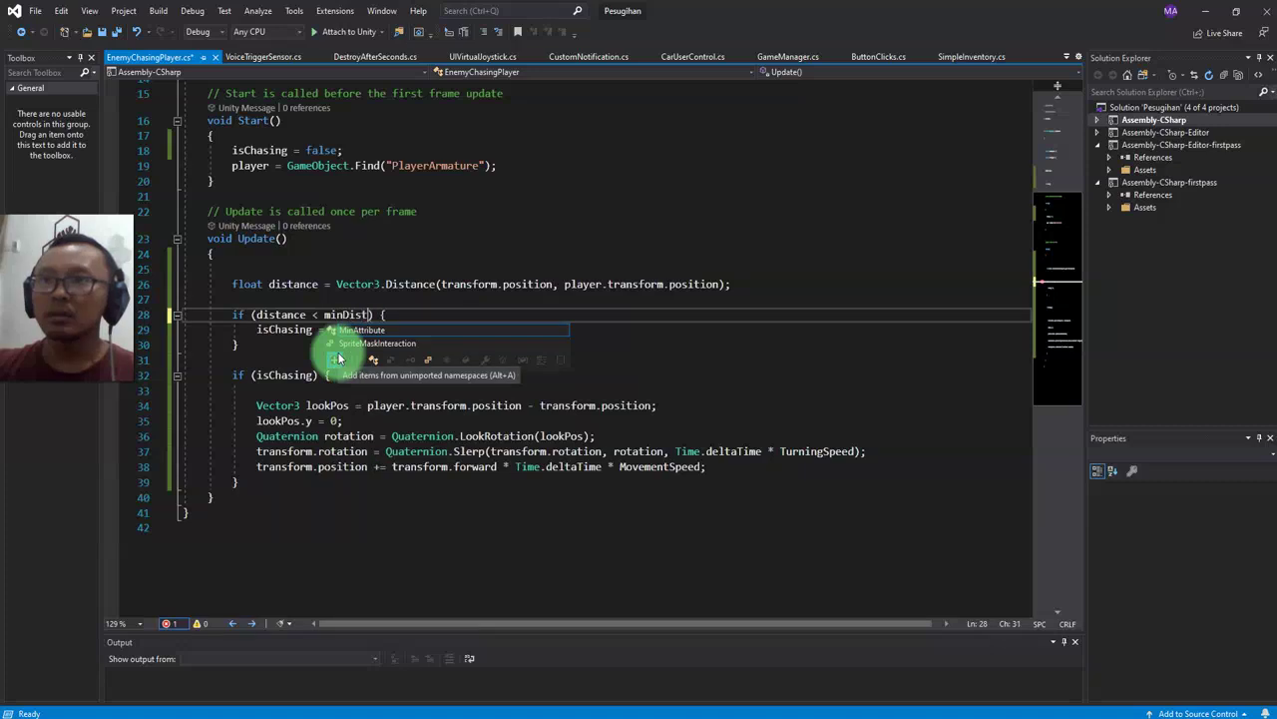
pyautogui.write('ance')
pyautogui.press('Escape')
# Declare public float minDistance = 5f below TurningSpeed by duplicating that line, and save the script
pyautogui.scroll(5, 339, 351)
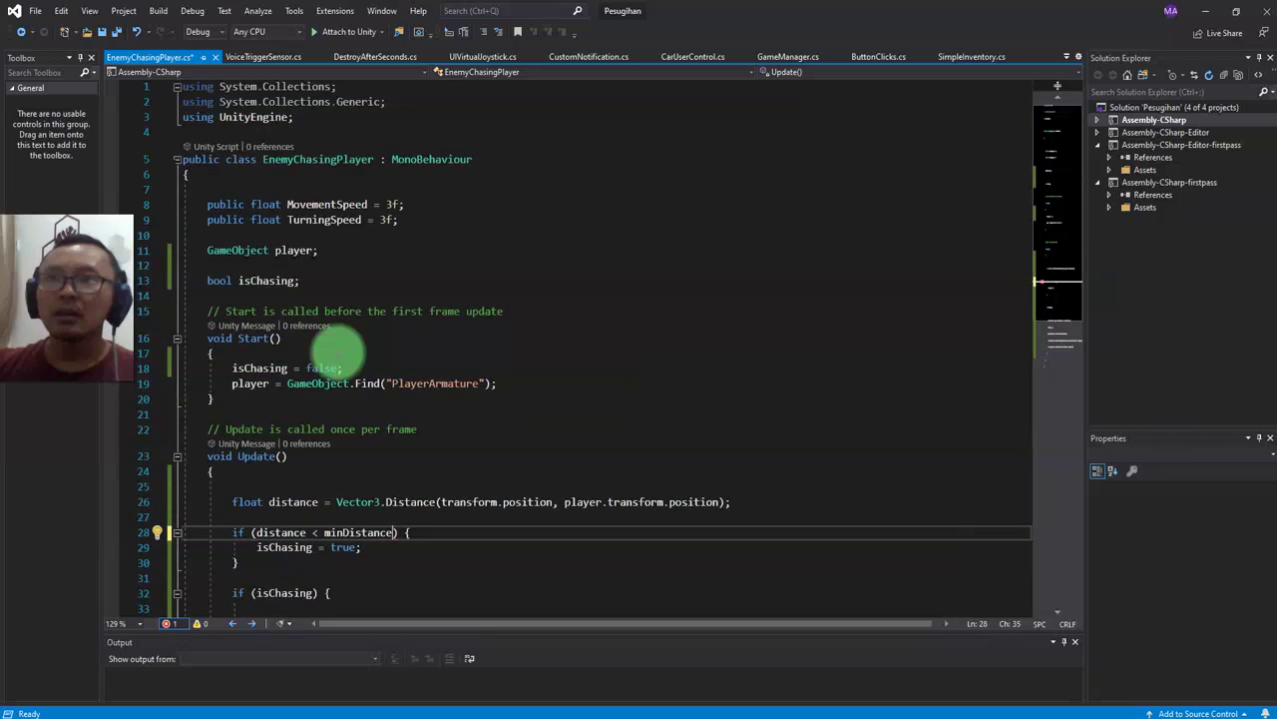
pyautogui.click(316, 220)
pyautogui.hotkey('ctrl', 'd')
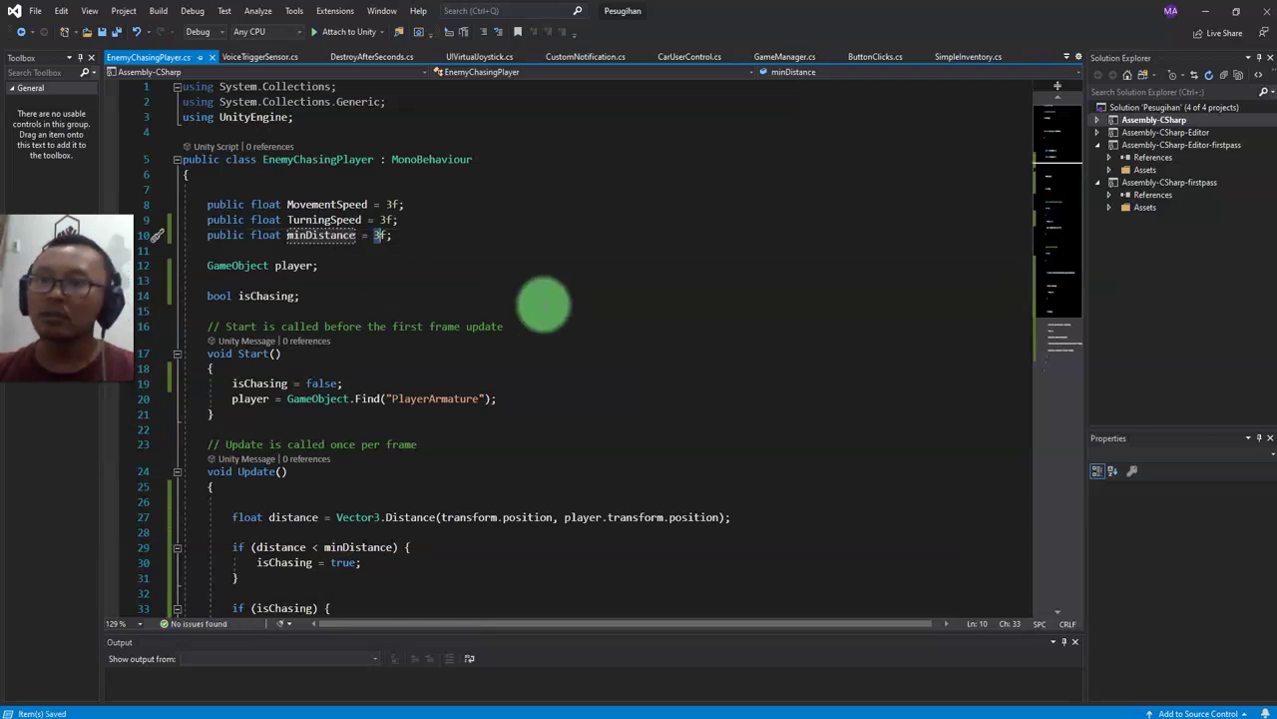
pyautogui.write('5')
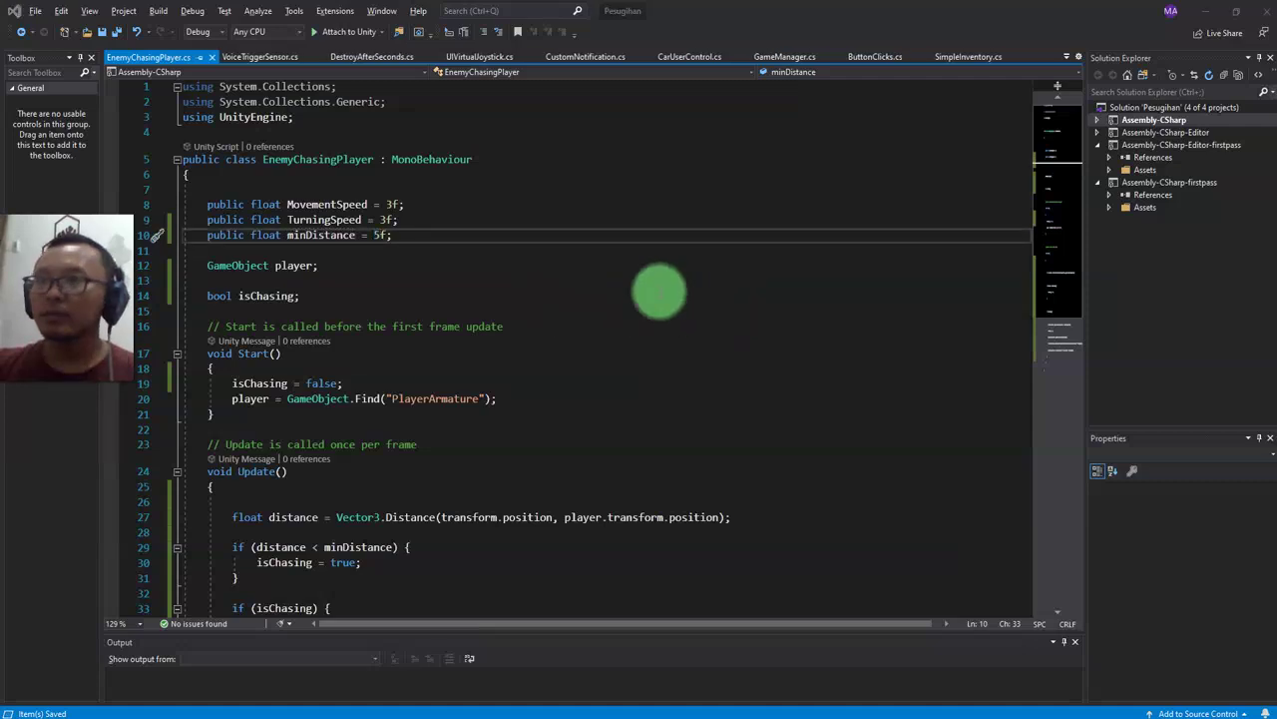
# Switch to Unity, start the game from its main menu, and move the player around near the enemy
pyautogui.hotkey('alt', 'Tab')
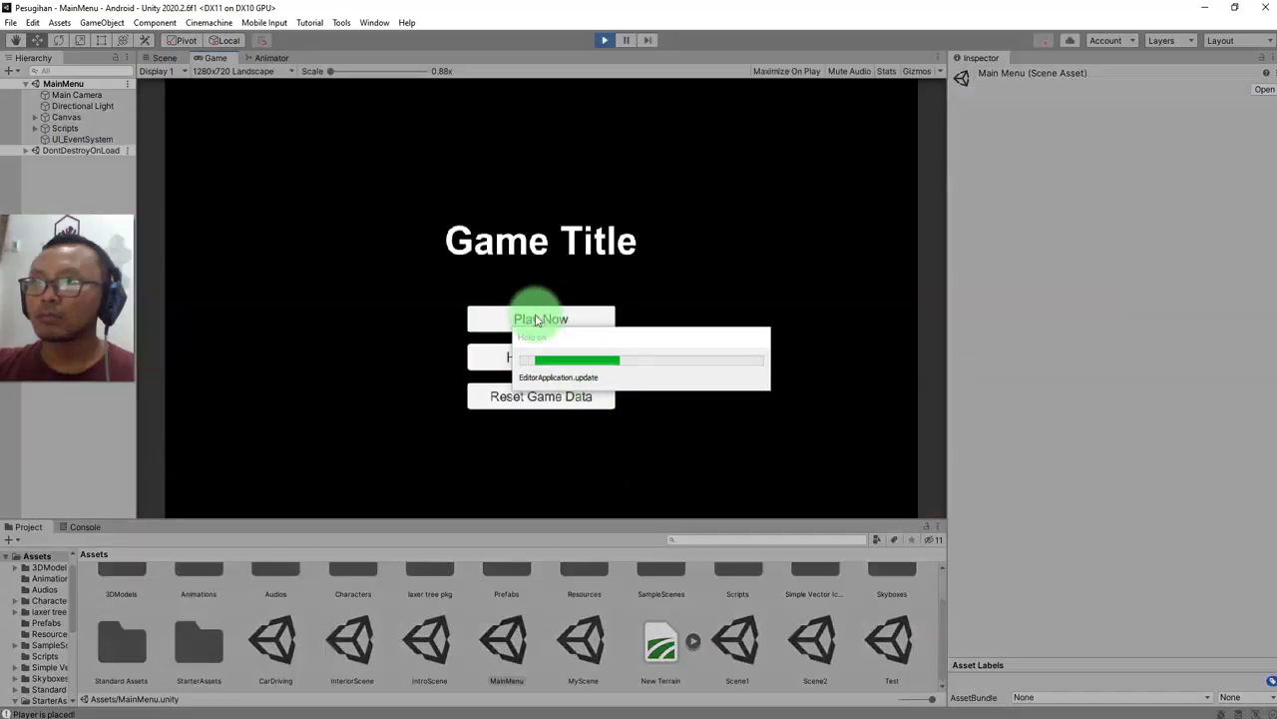
pyautogui.click(535, 317)
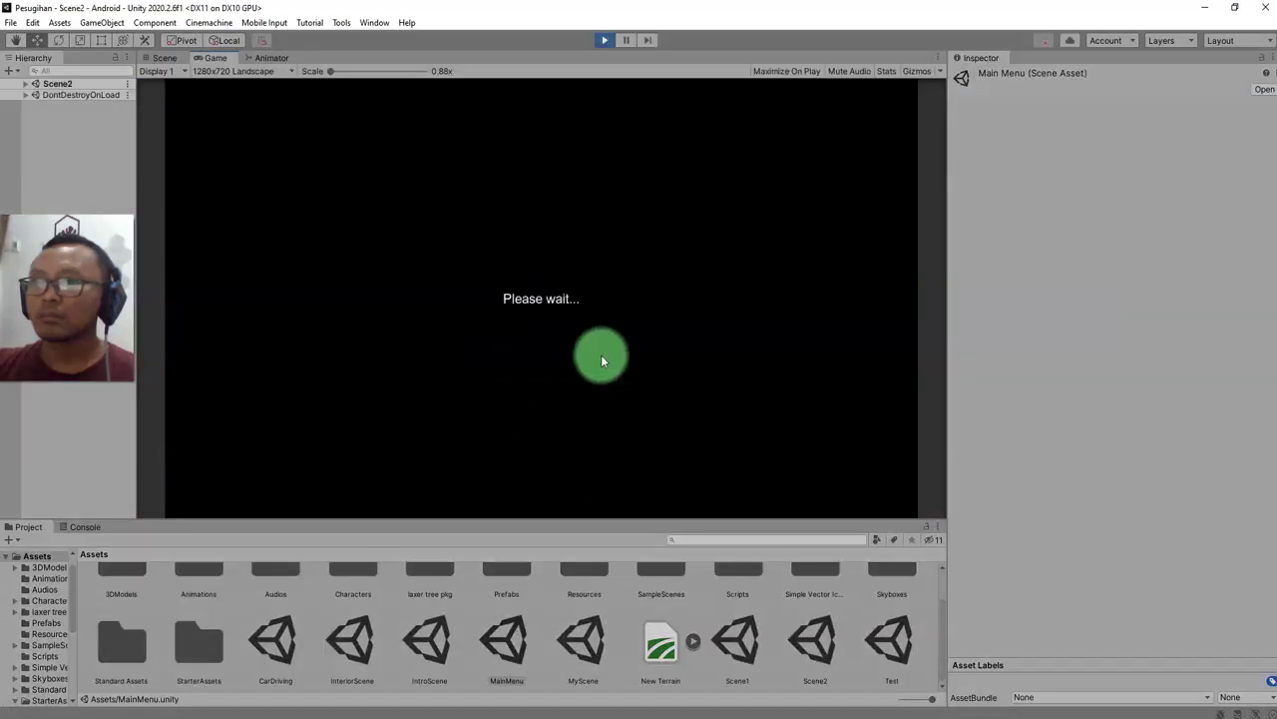
pyautogui.press('s')
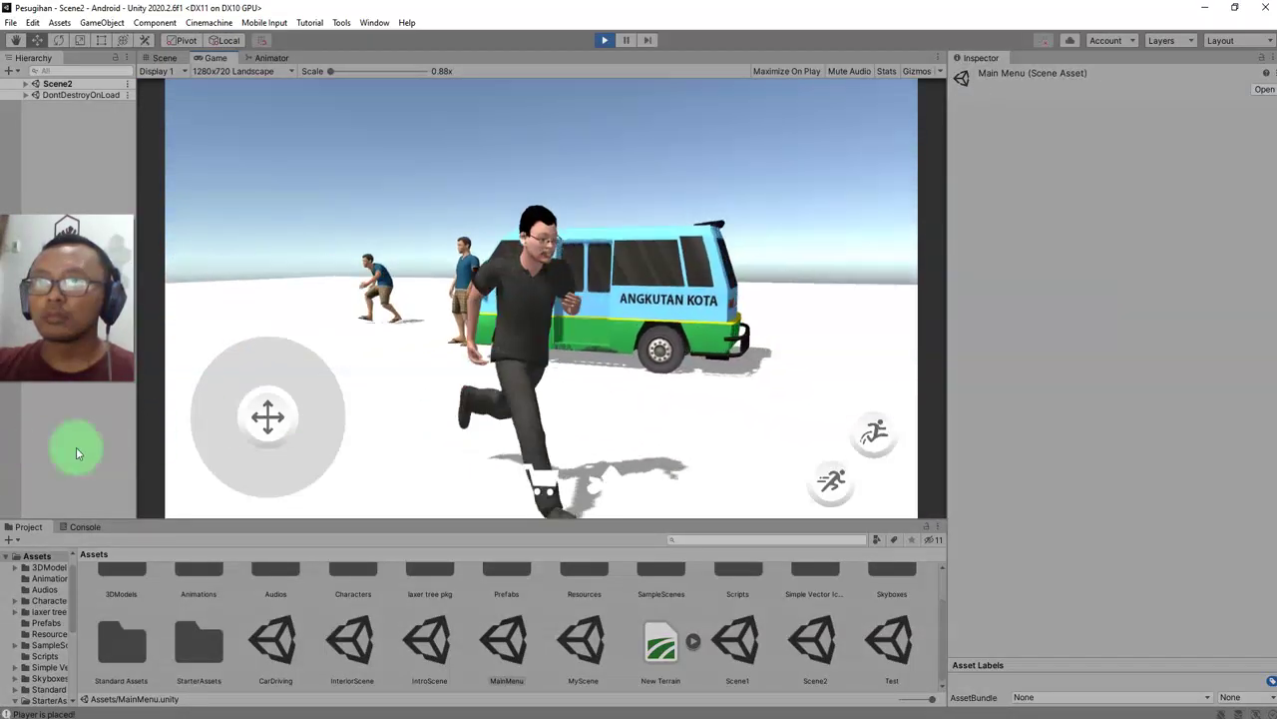
pyautogui.press('a')
pyautogui.press('w')
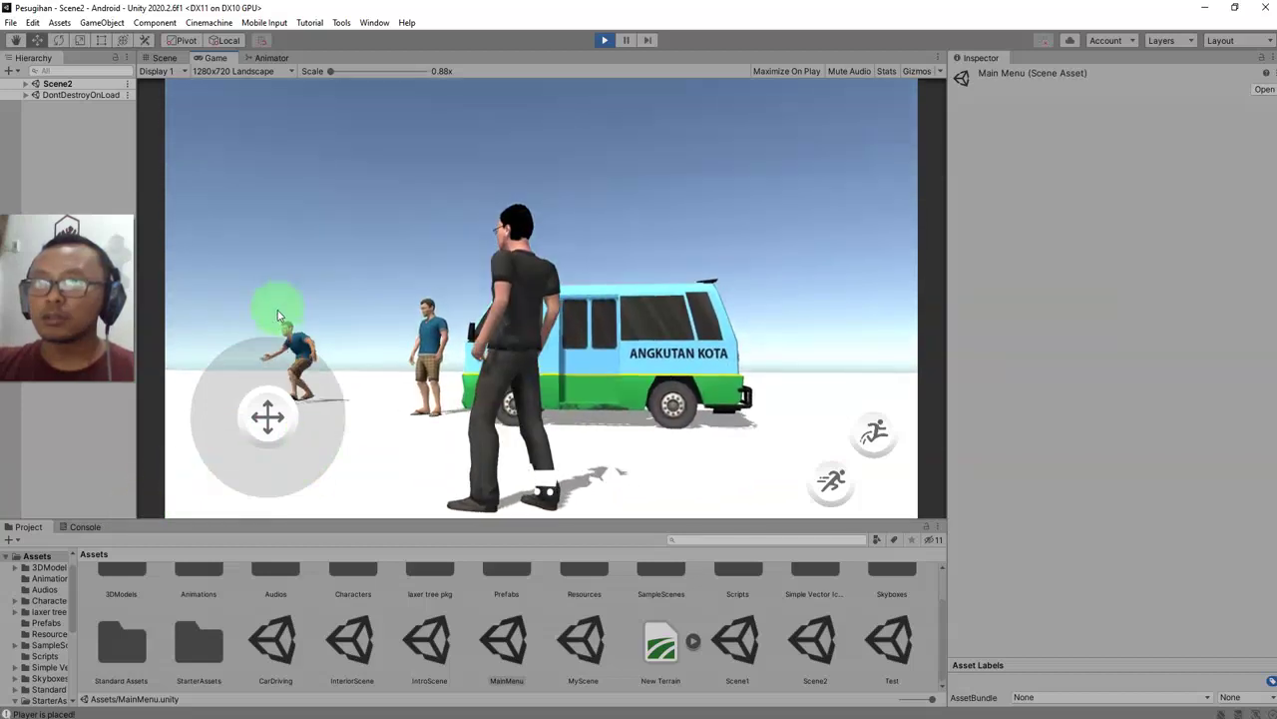
pyautogui.press('s')
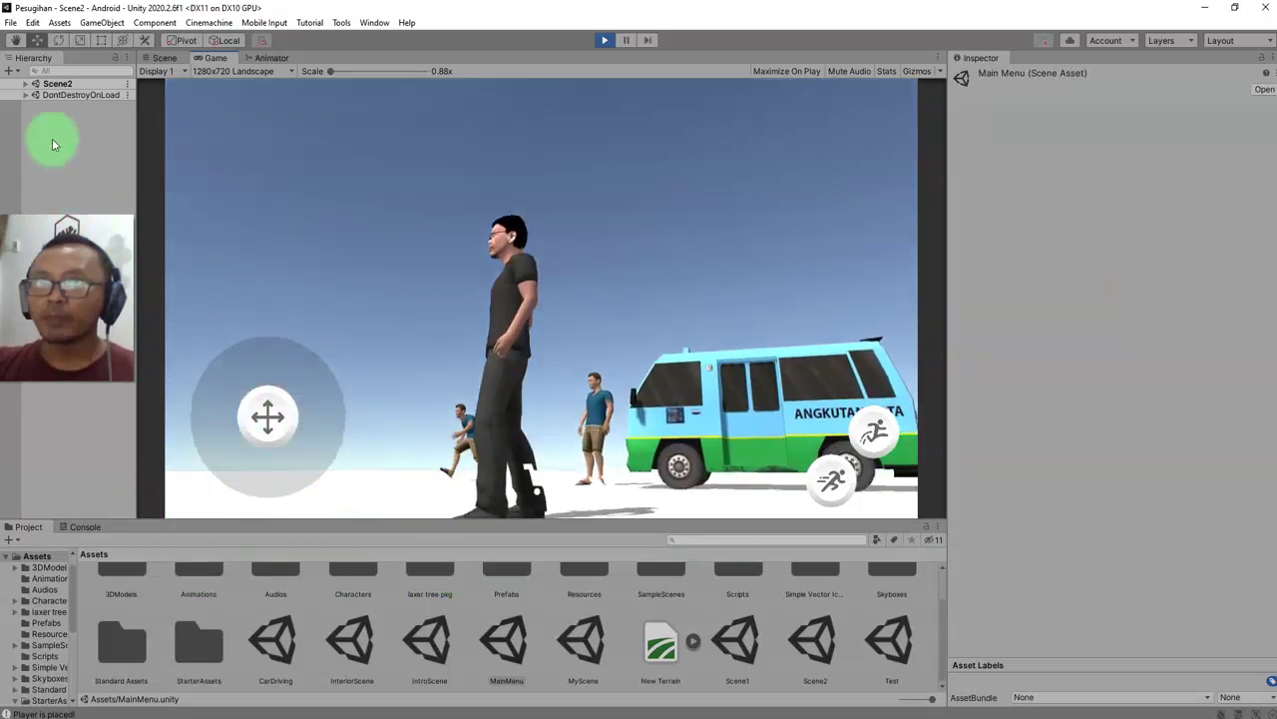
# In the running Scene2, select SupirAngkotChasing and set its Min Distance to 7
pyautogui.click(25, 84)
pyautogui.click(63, 171)
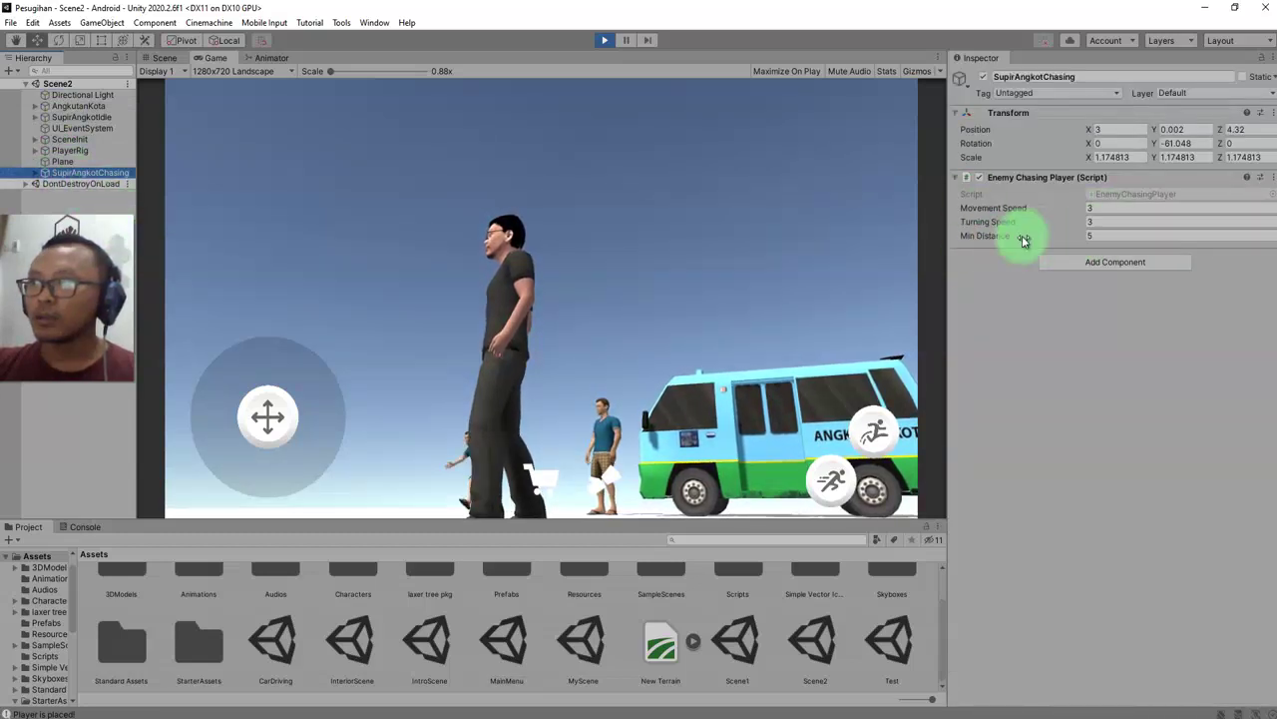
pyautogui.click(1099, 235)
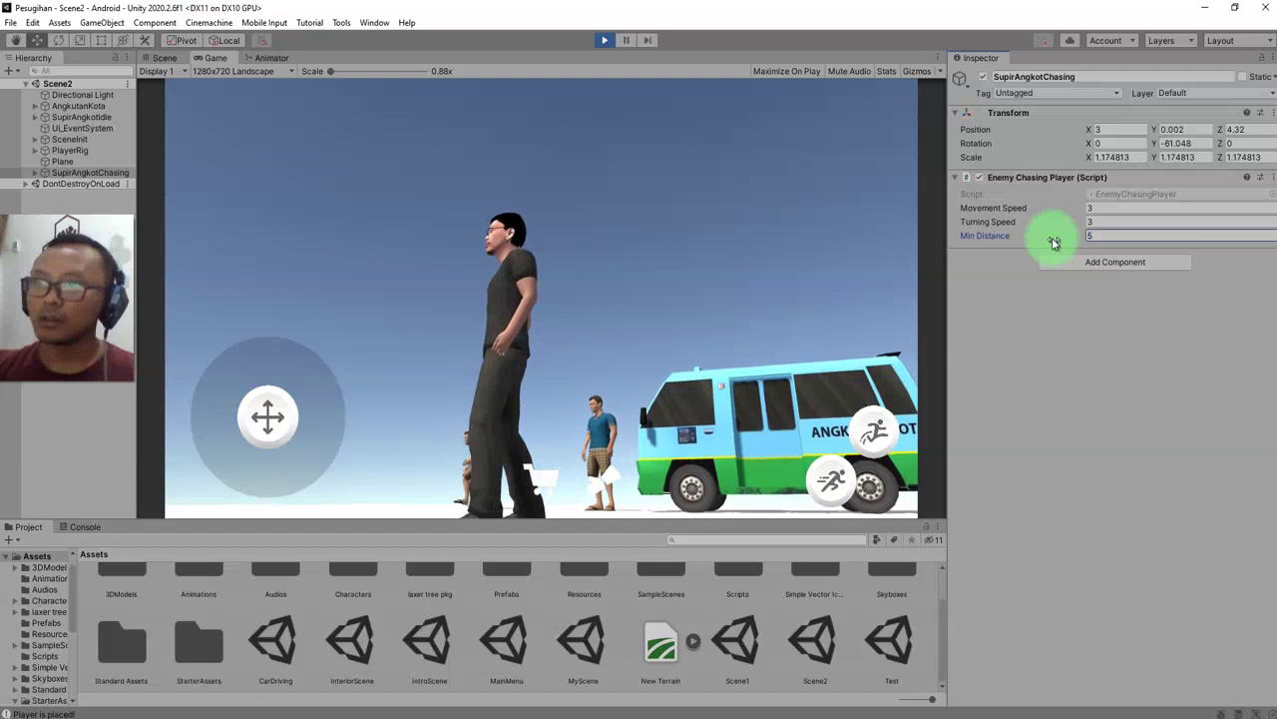
pyautogui.click(1103, 234)
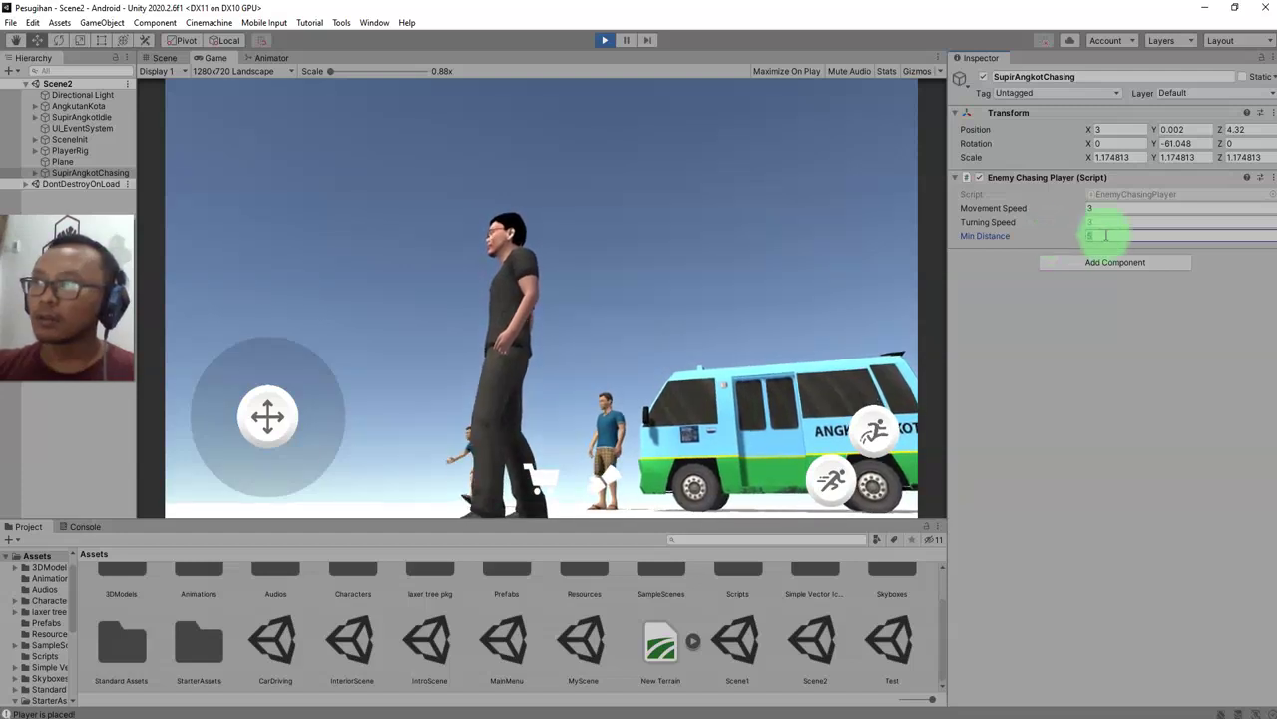
pyautogui.write('7')
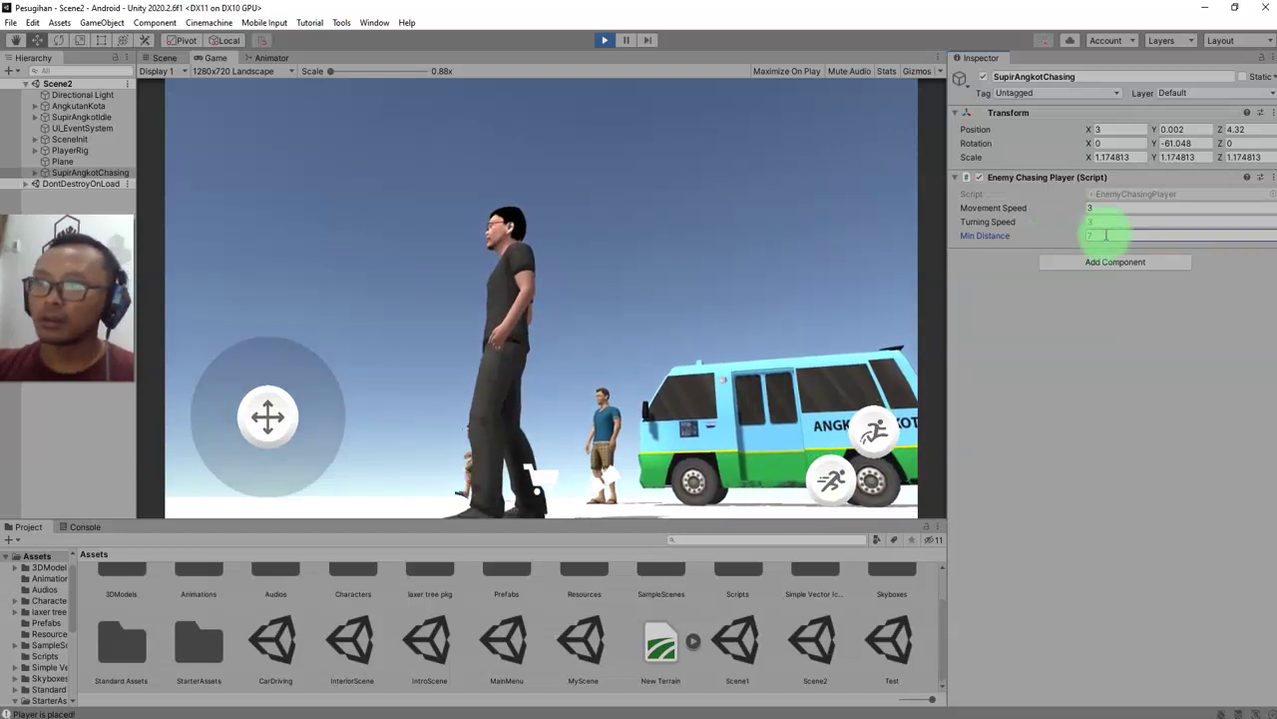
# Walk the player toward the enemy to trigger the chase, run away from it, and stop play mode
pyautogui.moveTo(473, 239); pyautogui.dragTo(101, 105)
pyautogui.press('w')
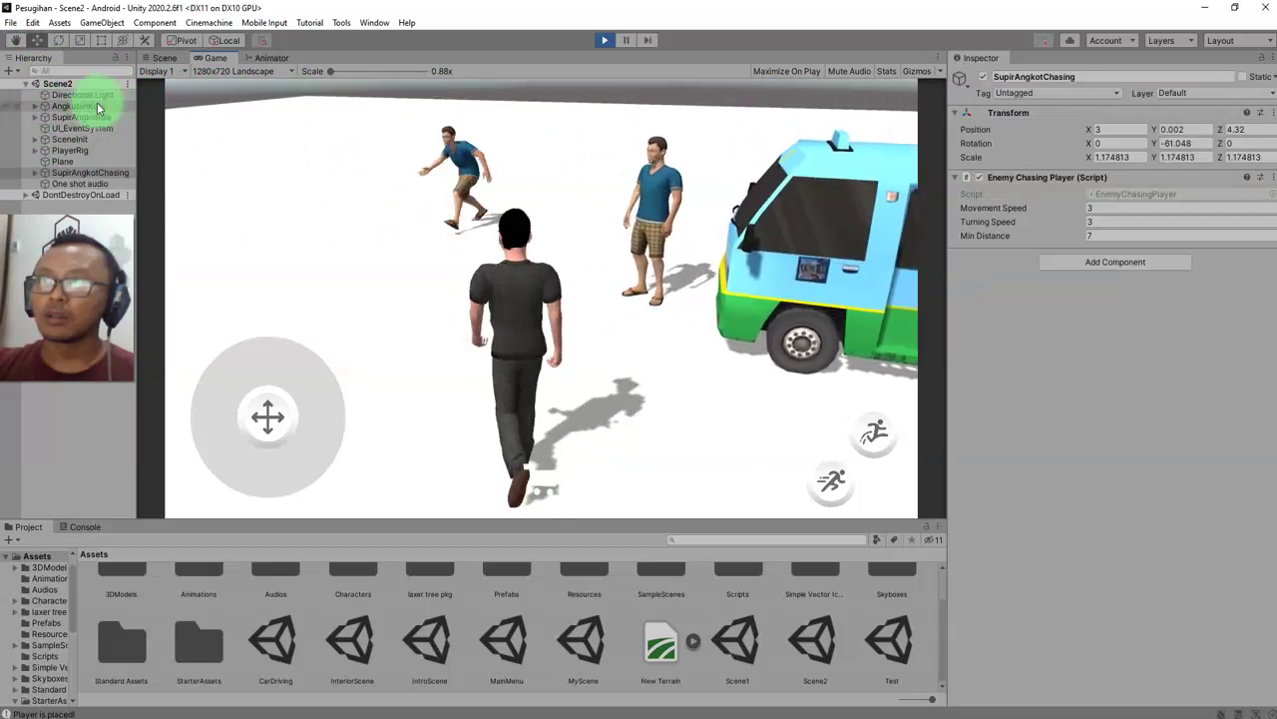
pyautogui.press('d')
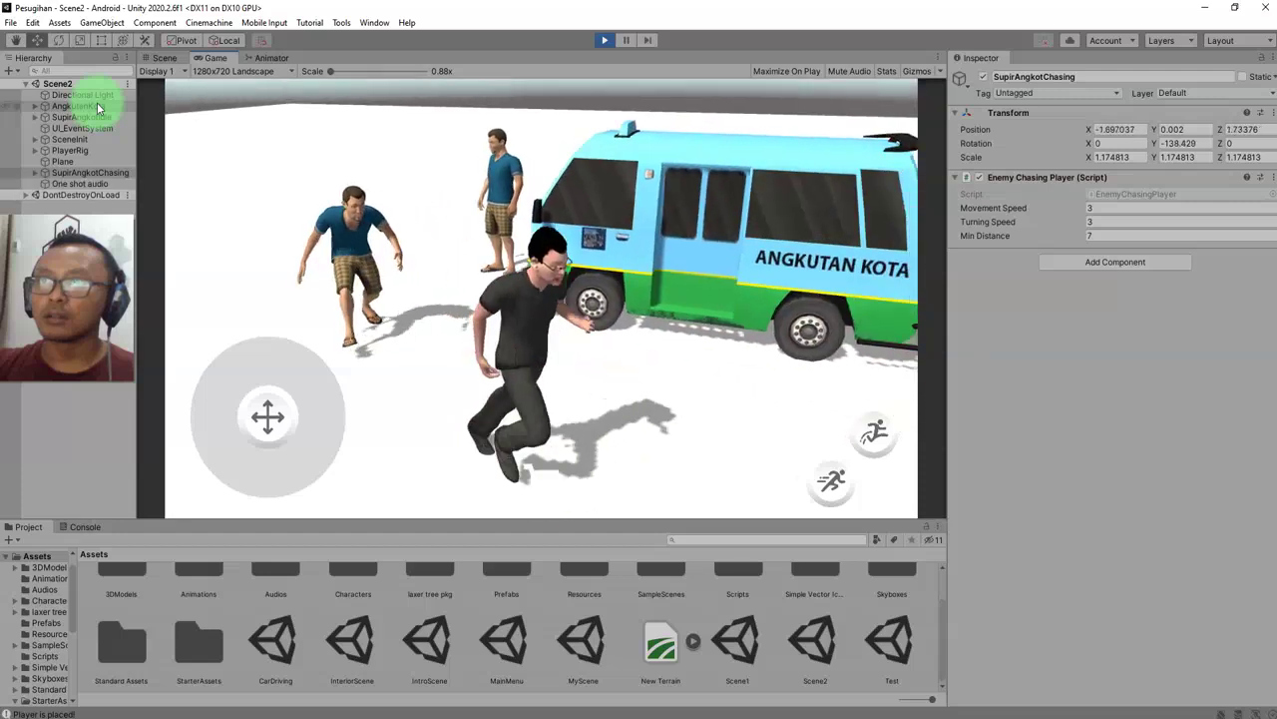
pyautogui.press('s')
pyautogui.moveTo(33, 113); pyautogui.dragTo(3, 27)
pyautogui.press('s')
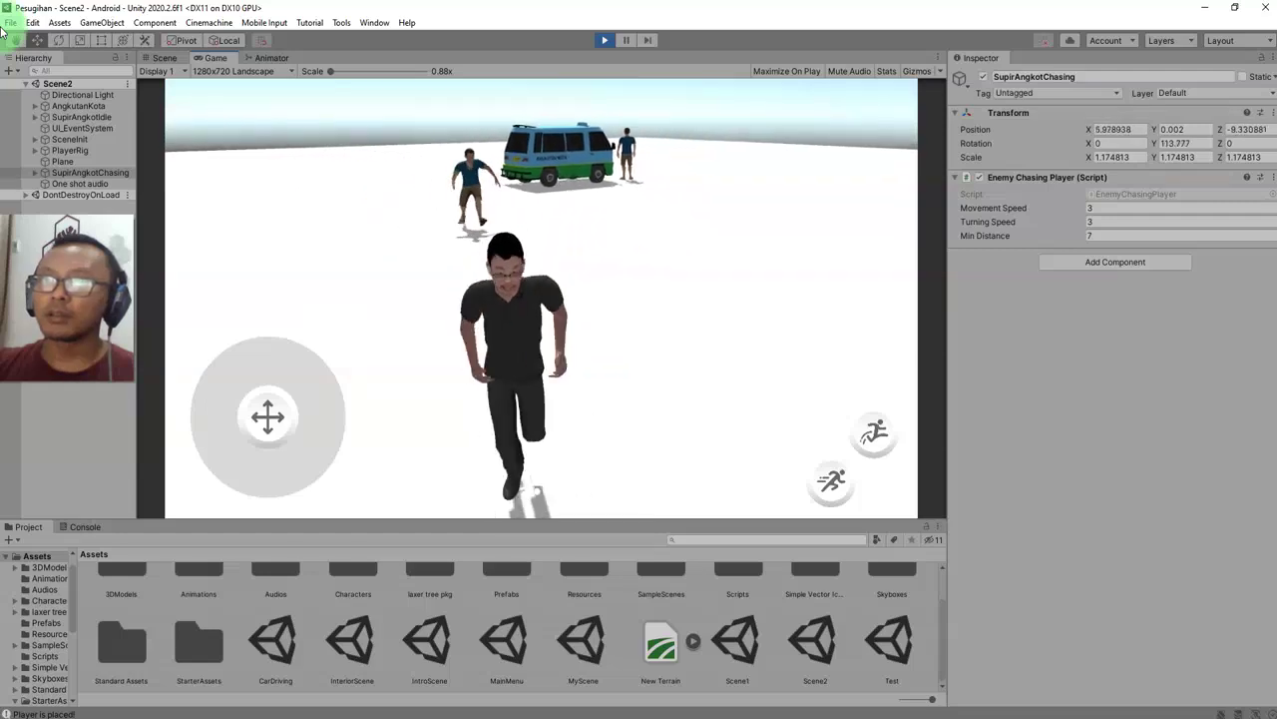
pyautogui.press('d')
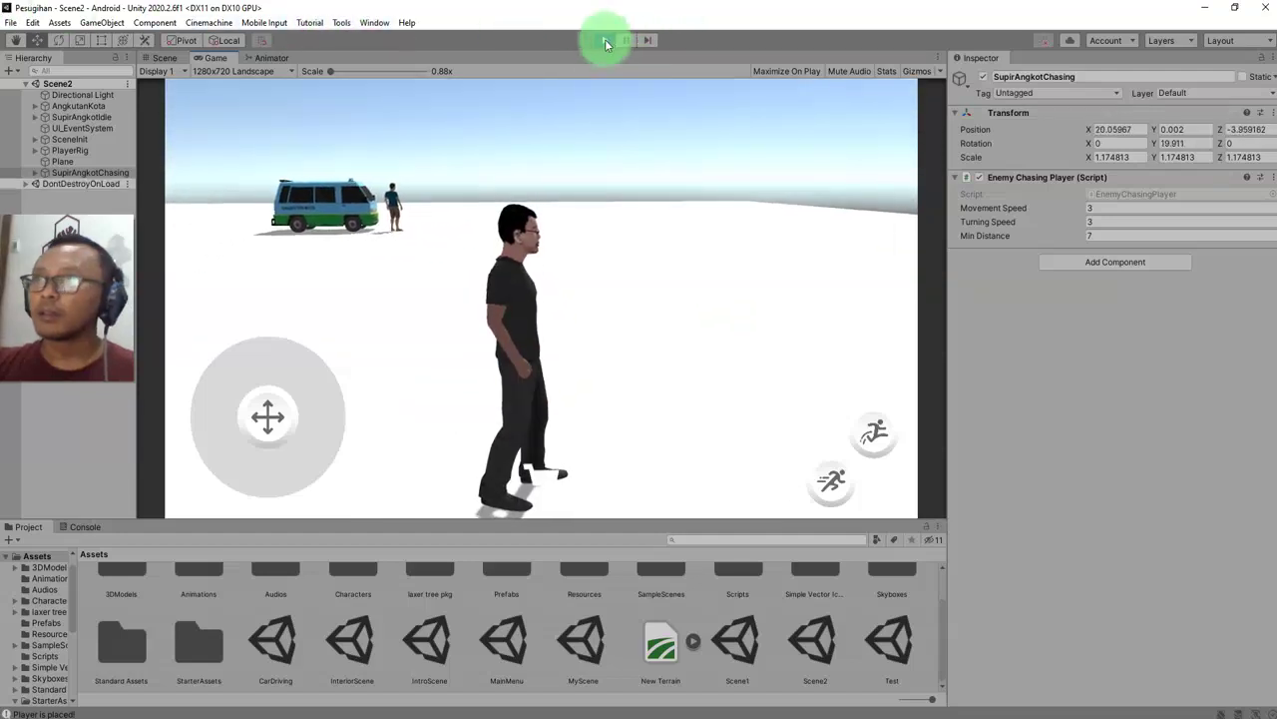
pyautogui.click(605, 40)
# Play the game again from the main menu, run the player far from the enemy, and stop play mode
pyautogui.click(603, 44)
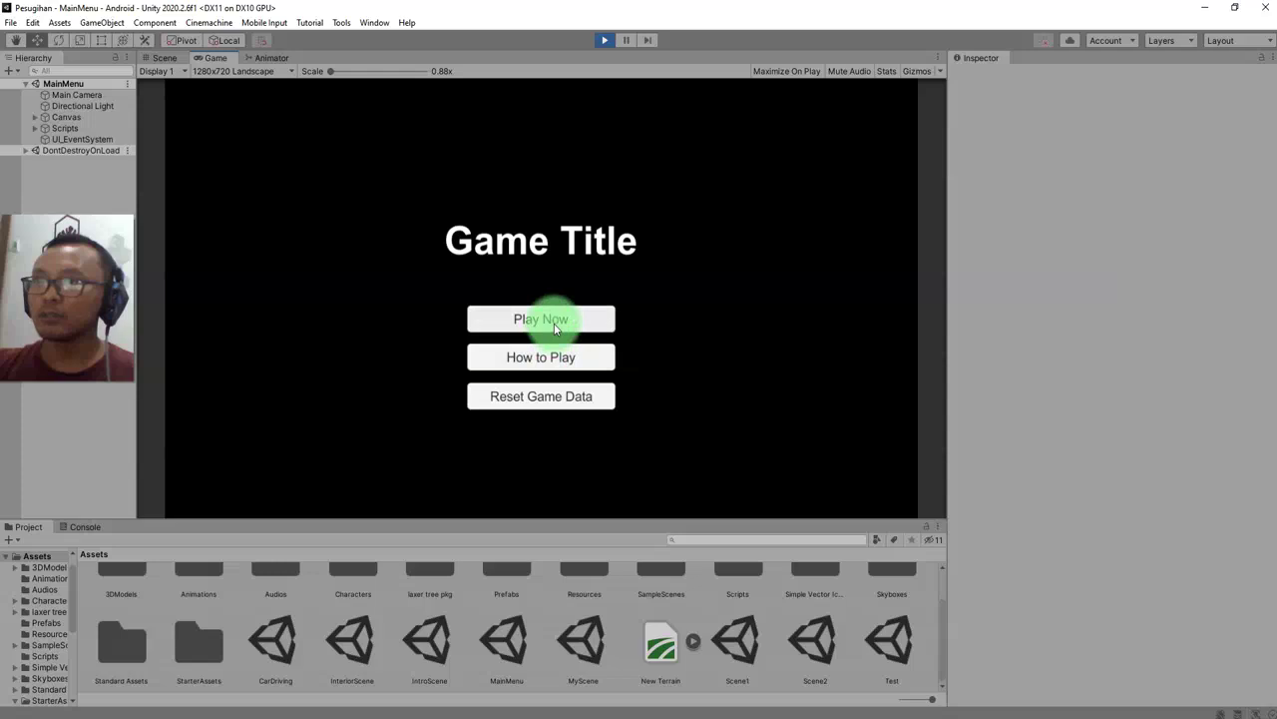
pyautogui.click(581, 359)
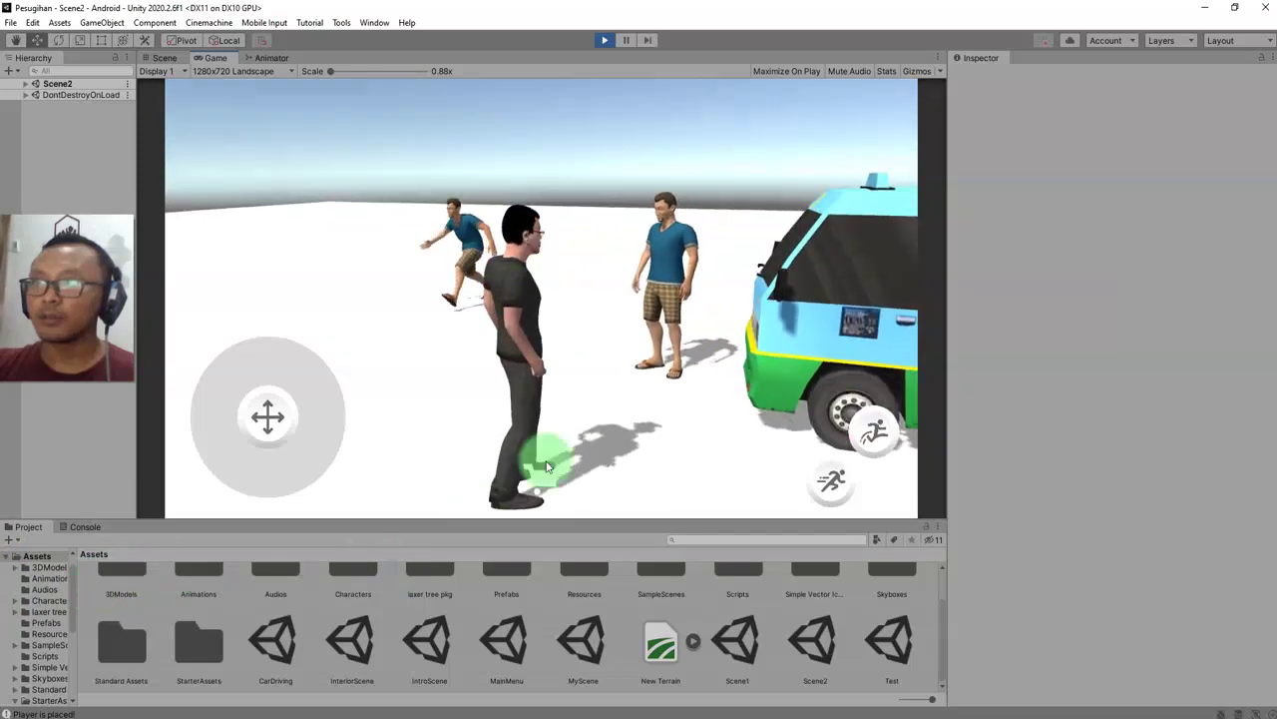
pyautogui.press('s')
pyautogui.moveTo(494, 415); pyautogui.dragTo(1274, 554)
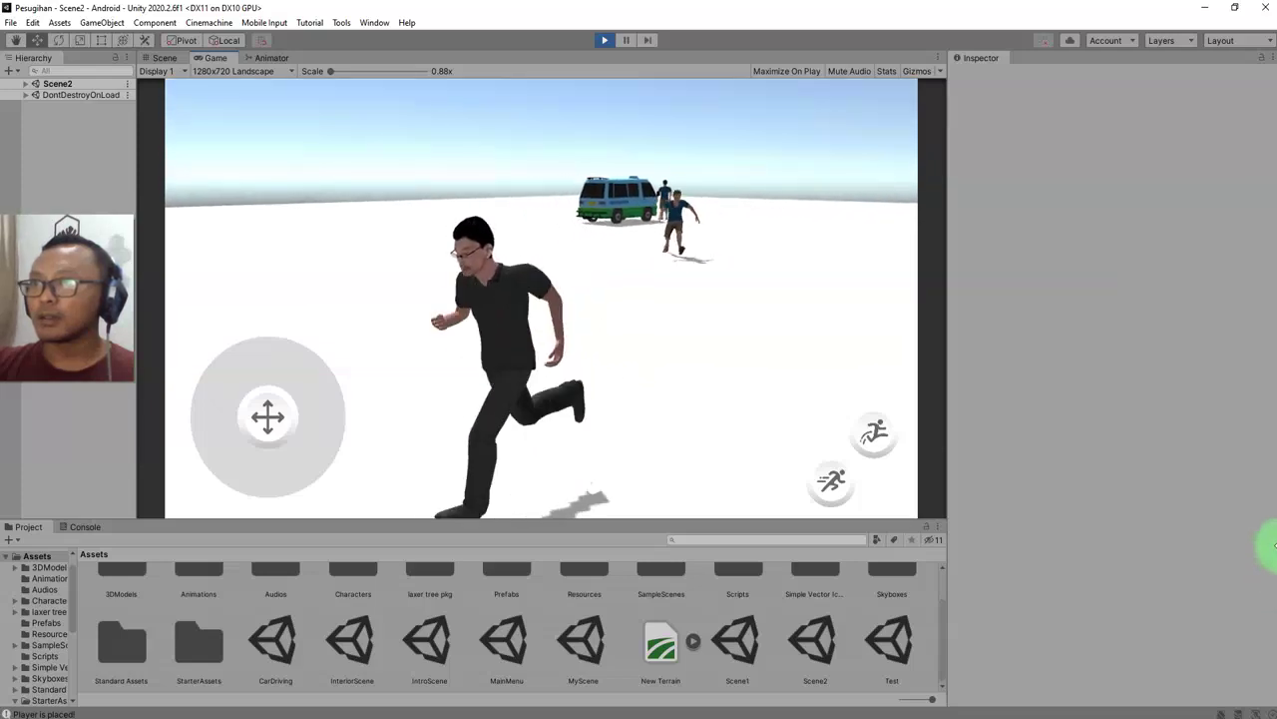
pyautogui.click(605, 41)
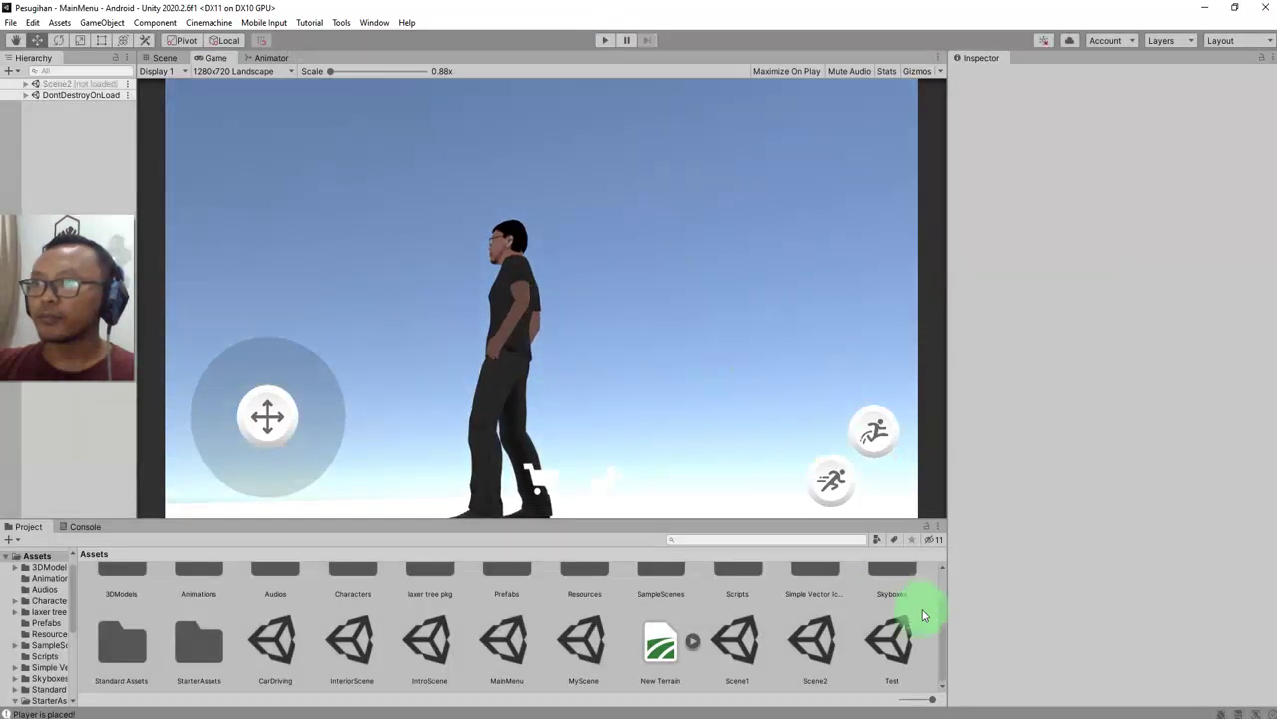
# Switch to EnemyChasingPlayer.cs in Visual Studio and add an if (distance > maxDistance) block after the minDistance check in Update
pyautogui.click(899, 717)
pyautogui.click(294, 398)
pyautogui.click(318, 517)
pyautogui.scroll(-3, 319, 554)
pyautogui.click(287, 425)
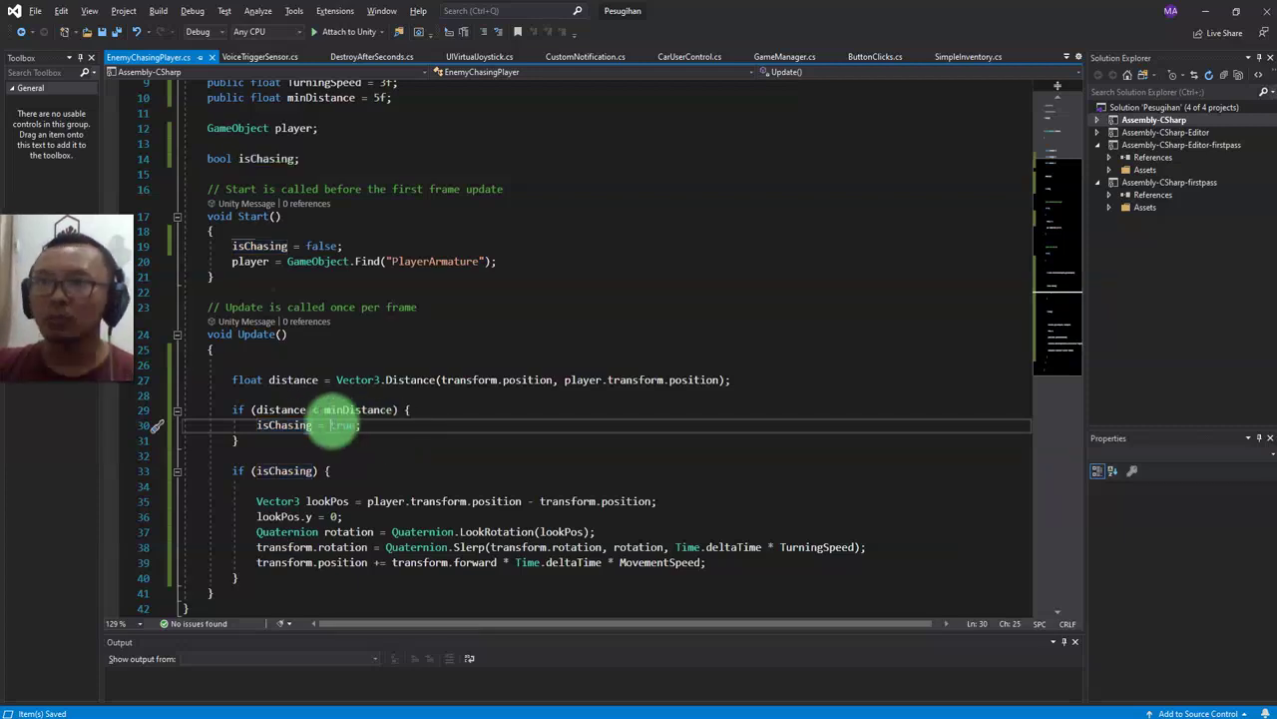
pyautogui.click(315, 410)
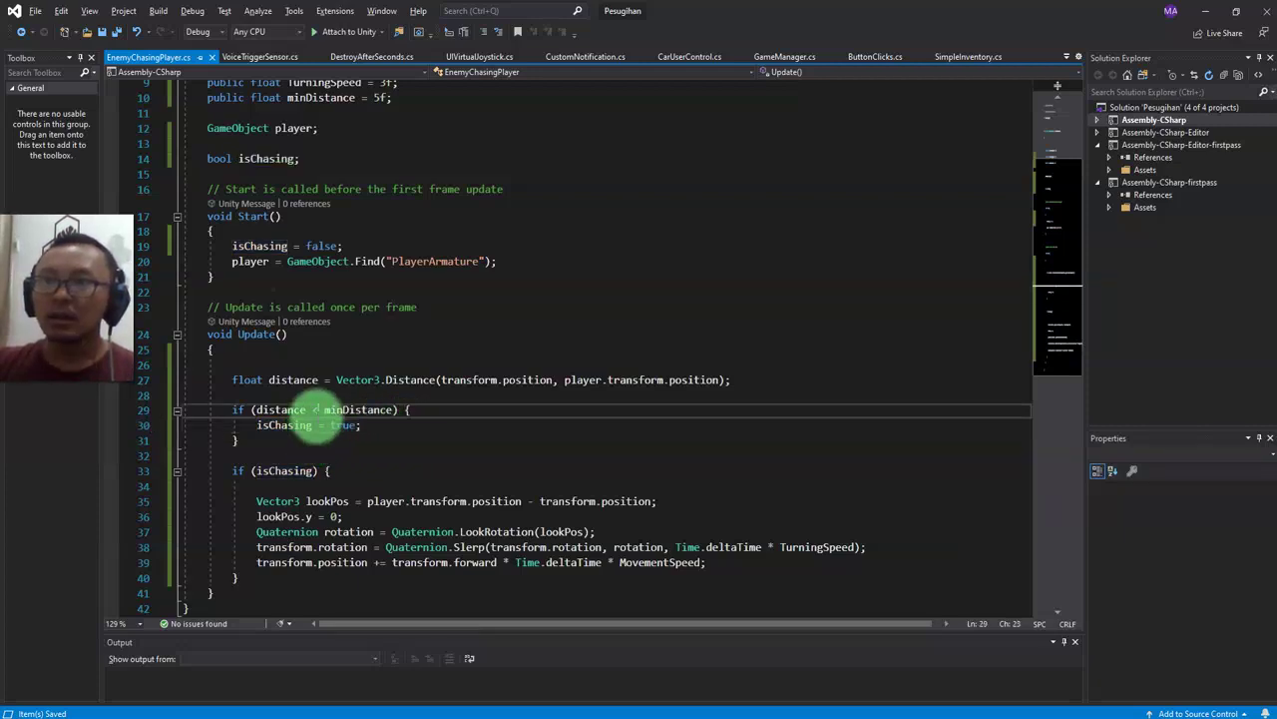
pyautogui.click(300, 440)
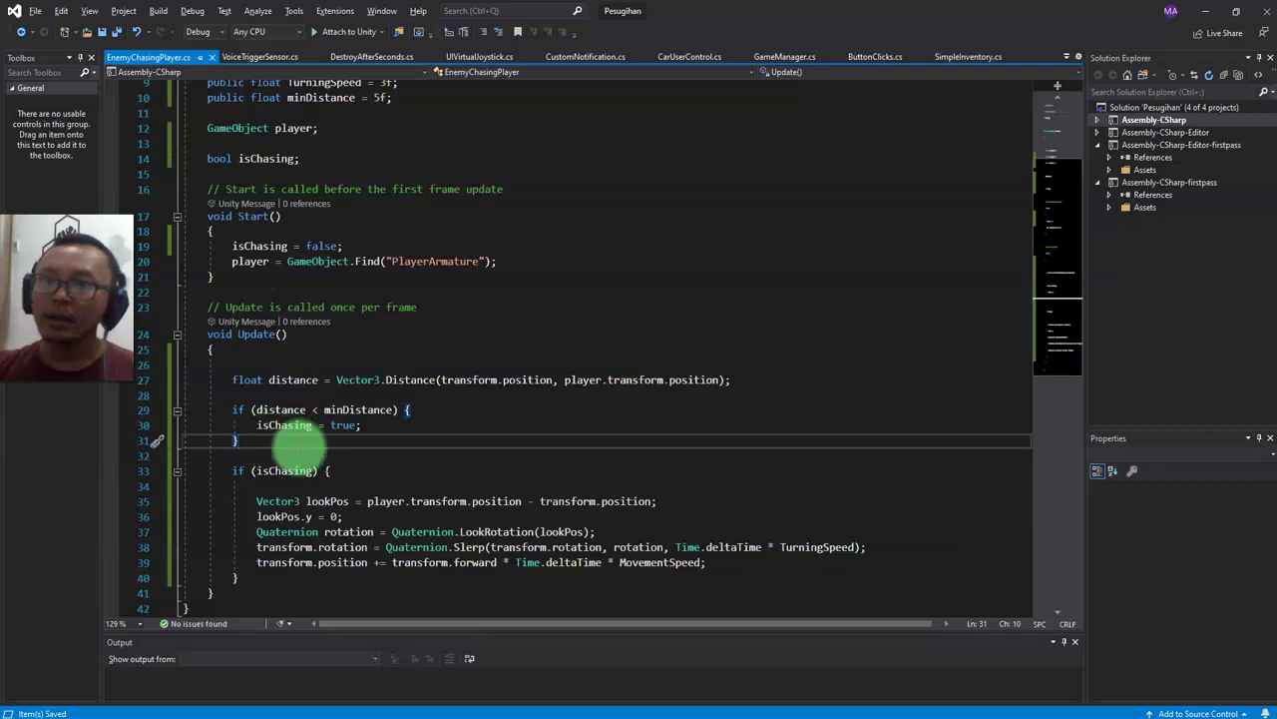
pyautogui.press('Return')
pyautogui.press('Return')
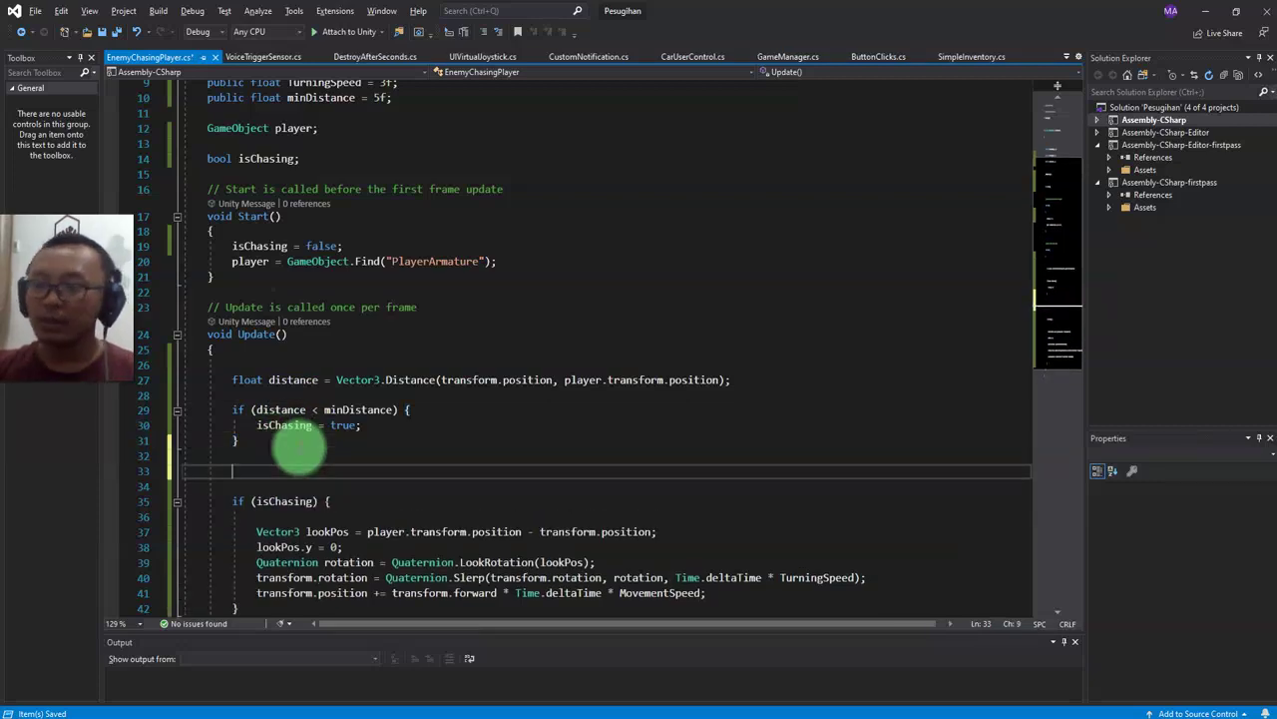
pyautogui.write('if')
pyautogui.write('(dis')
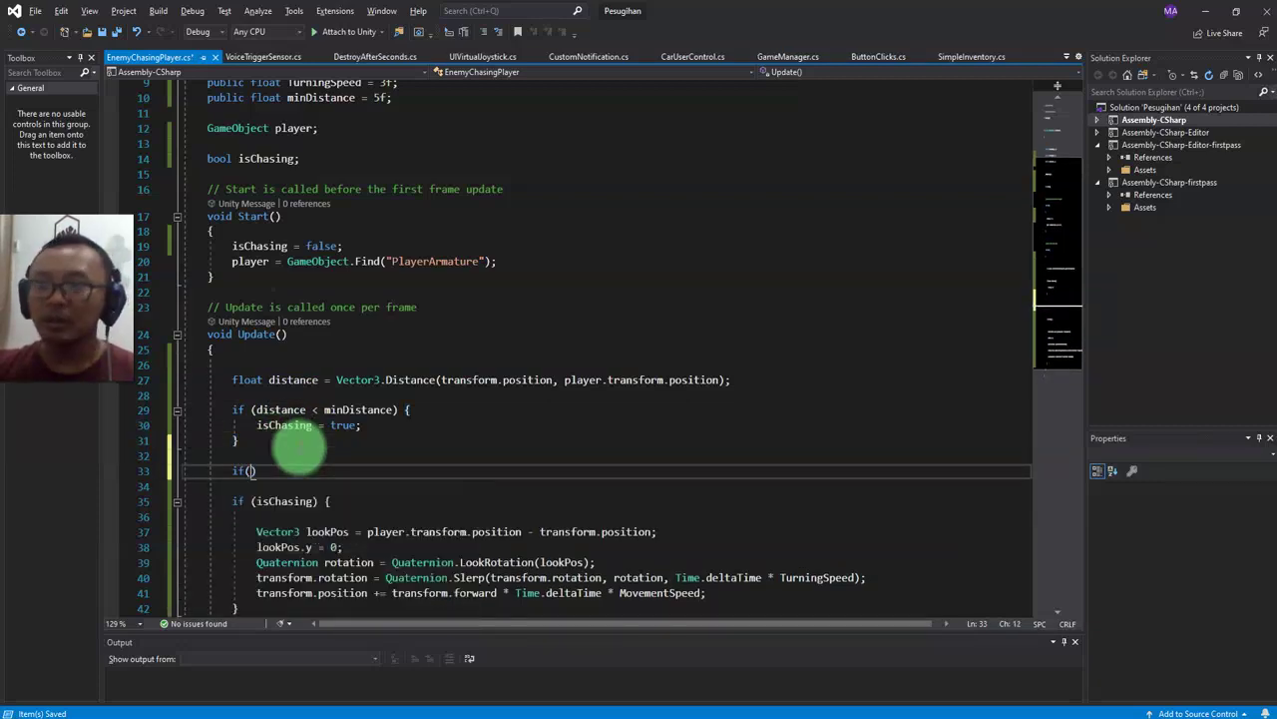
pyautogui.press('Tab')
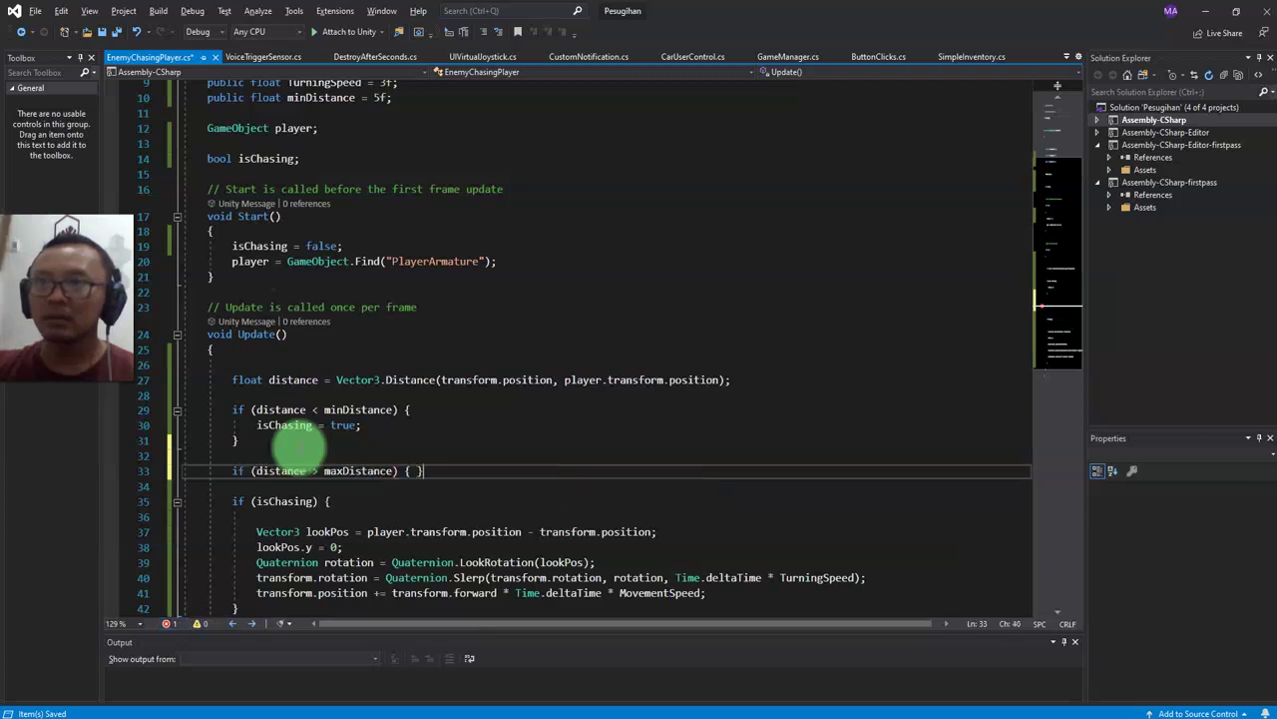
# Set isChasing = false inside the maxDistance condition
pyautogui.press('Return')
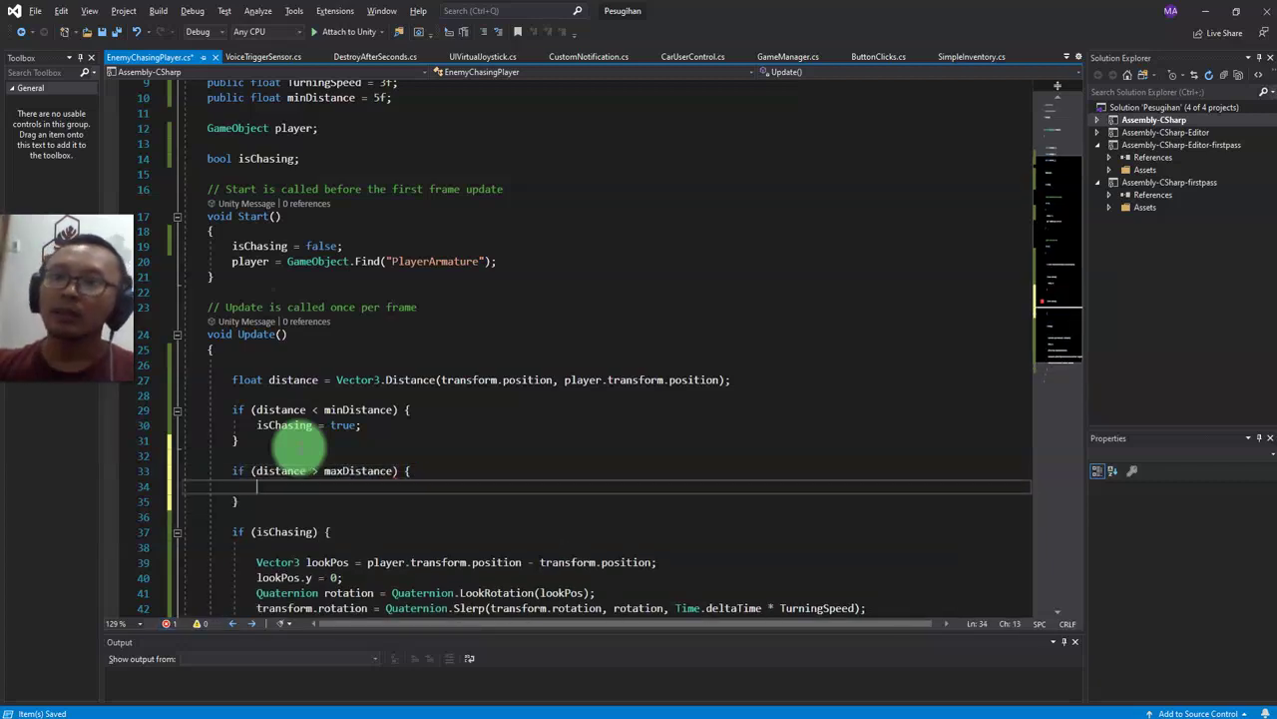
pyautogui.write('isC')
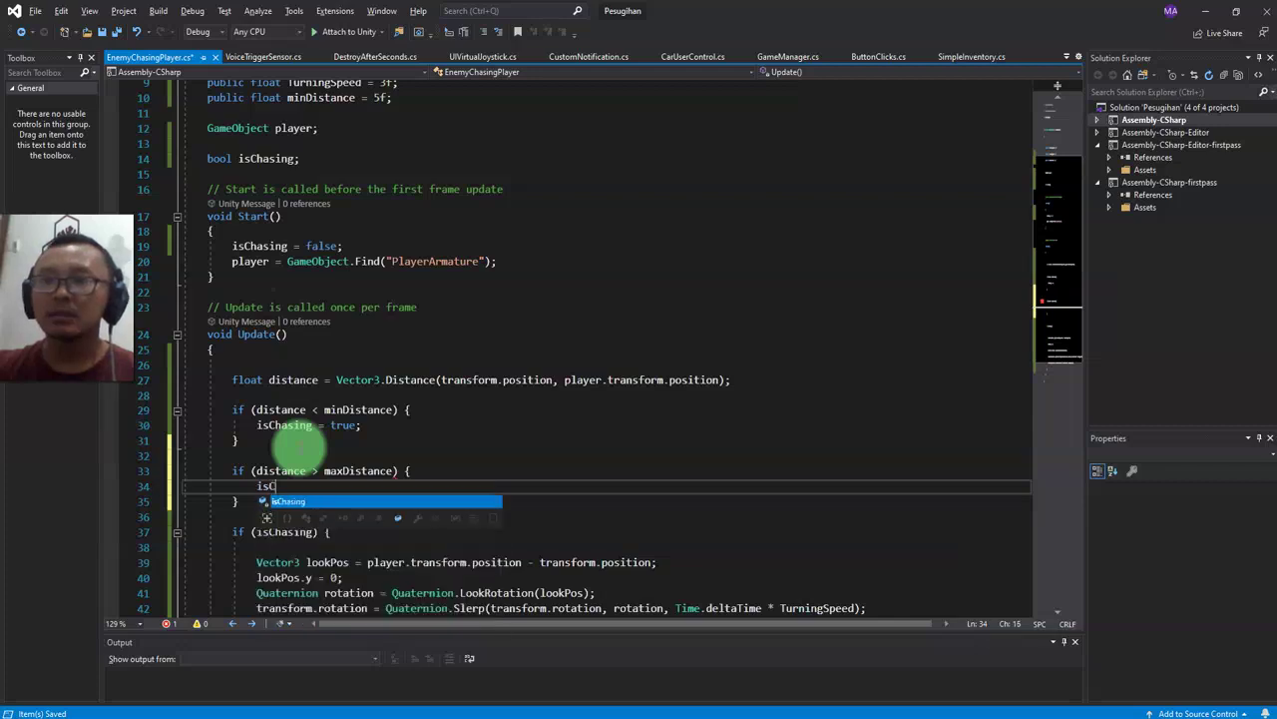
pyautogui.write('false;')
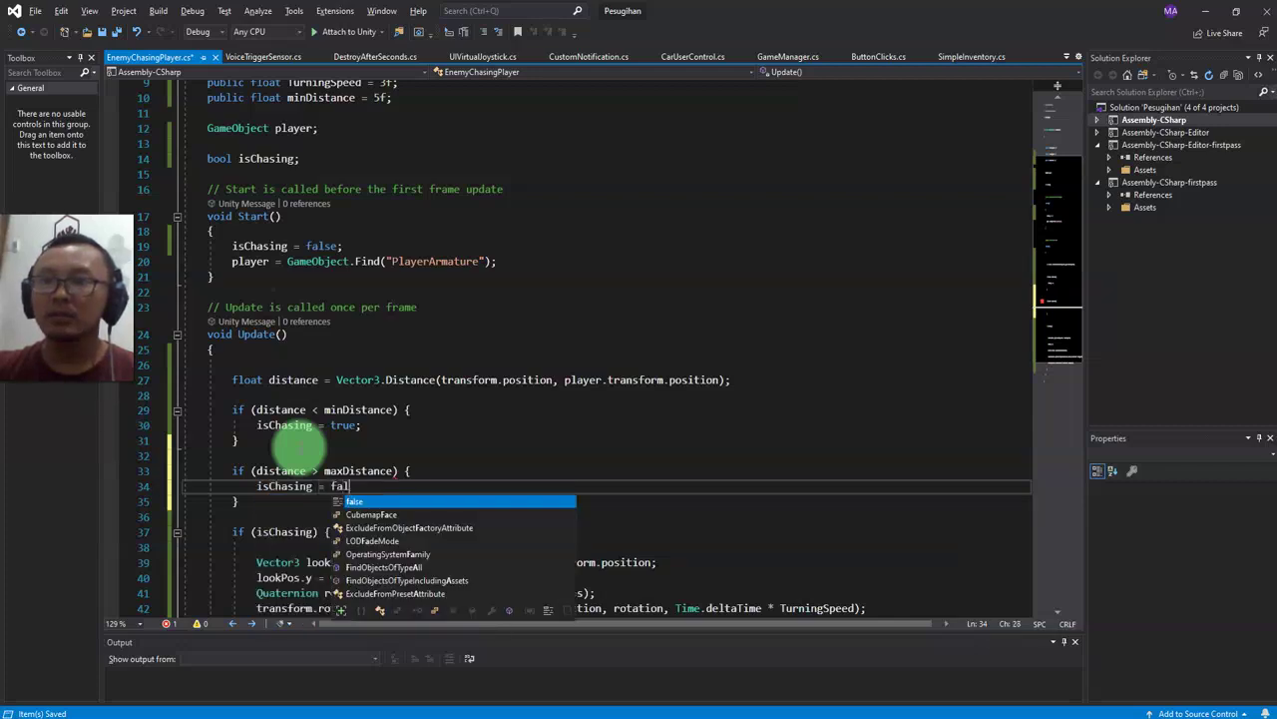
# Declare the field public float maxDistance = 10f below minDistance and save the script
pyautogui.doubleClick(349, 471)
pyautogui.hotkey('ctrl', 'c')
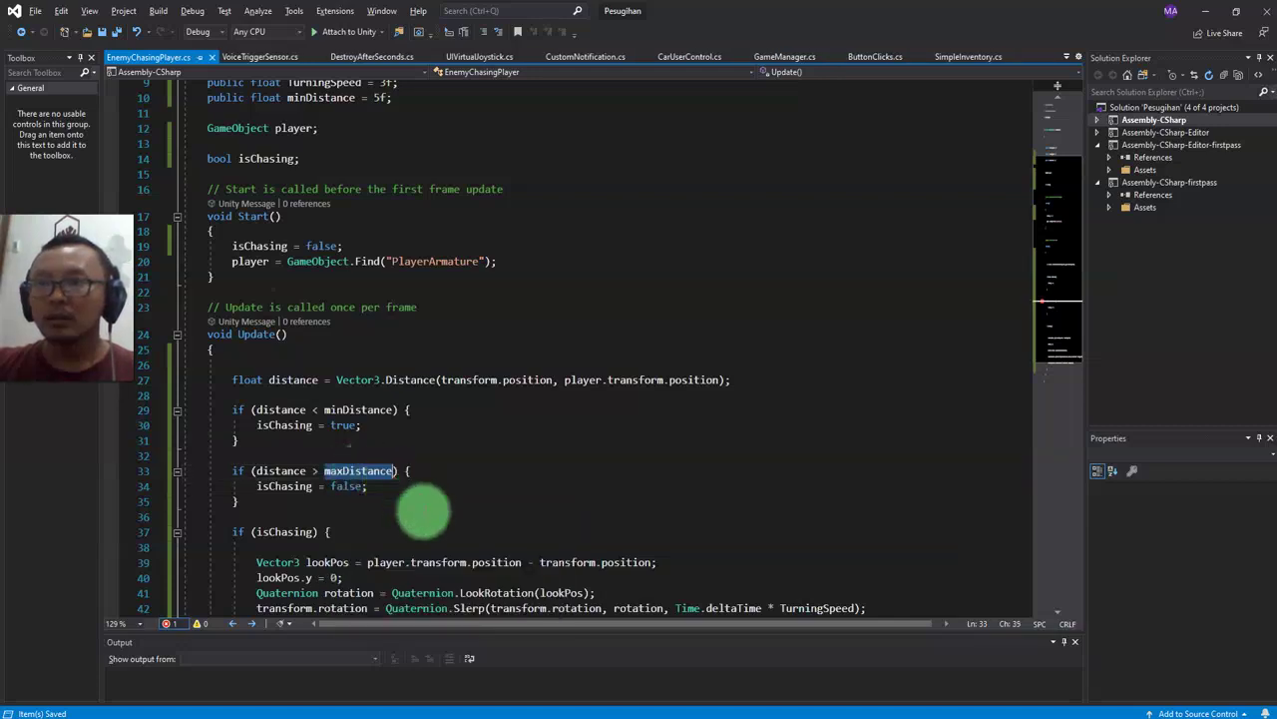
pyautogui.scroll(3, 422, 513)
pyautogui.click(329, 221)
pyautogui.click(315, 237)
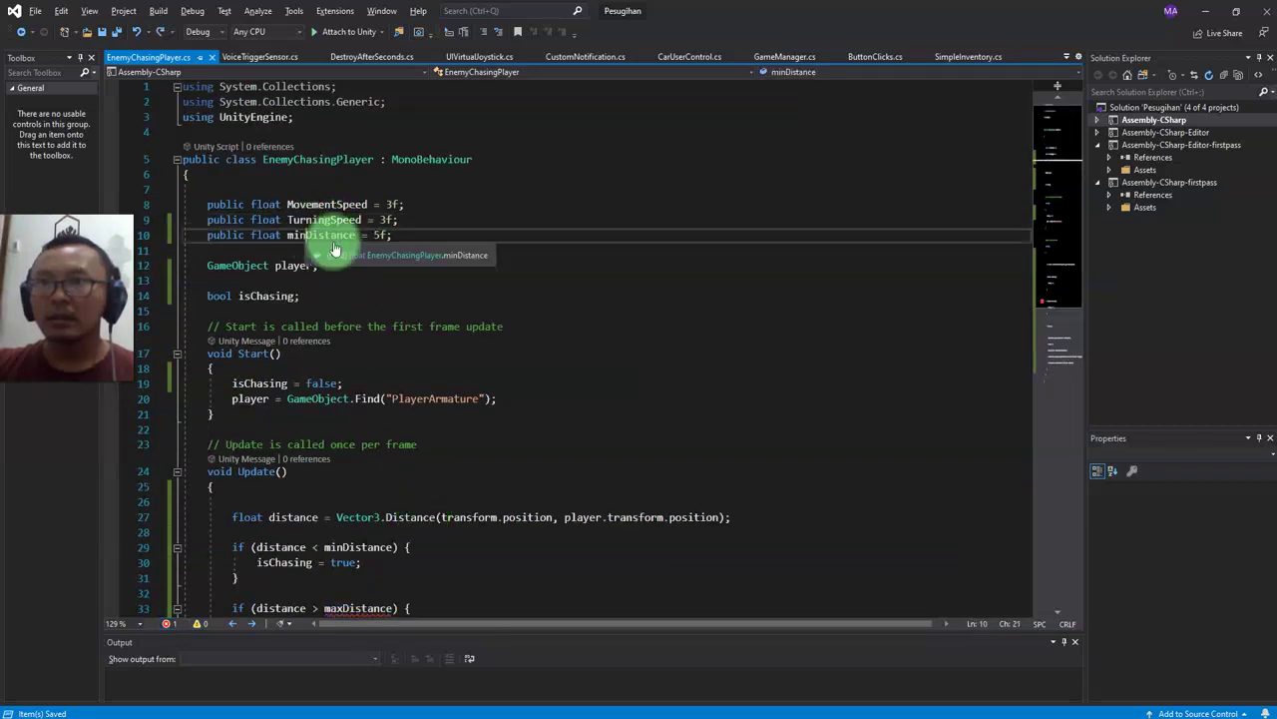
pyautogui.hotkey('ctrl', 'd')
pyautogui.doubleClick(324, 252)
pyautogui.hotkey('ctrl', 'v')
pyautogui.click(377, 251)
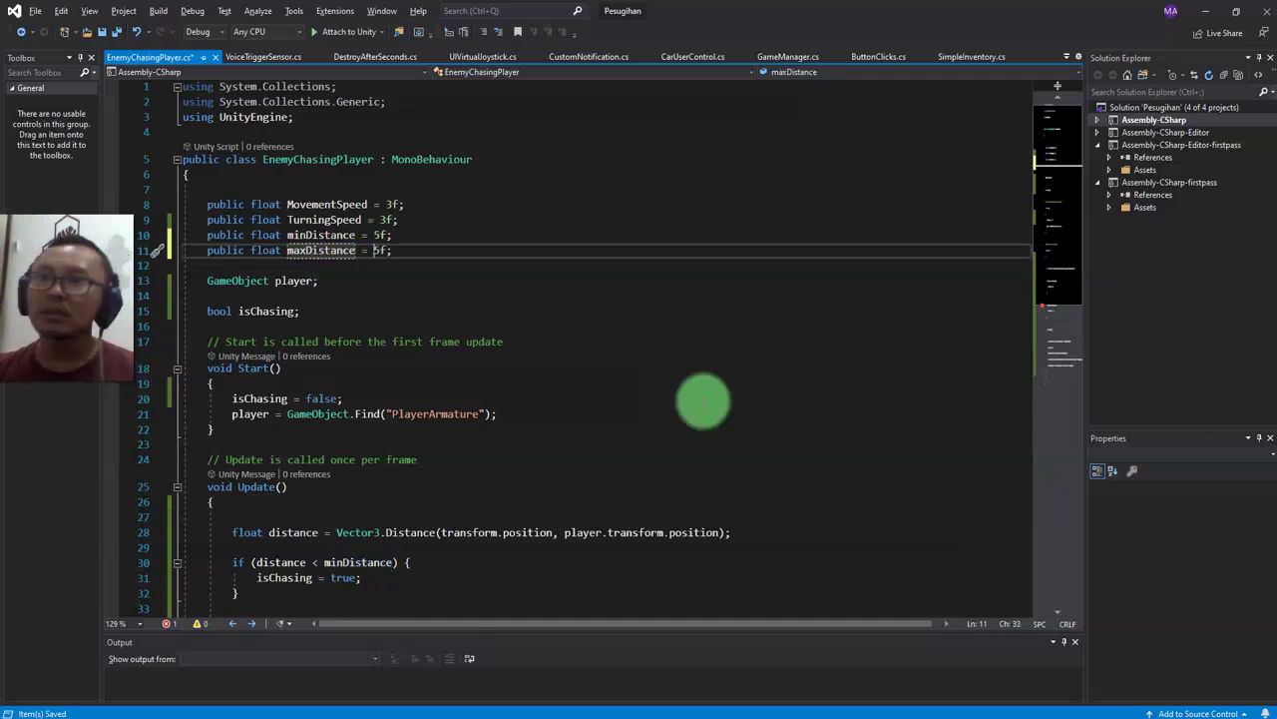
pyautogui.hotkey('ctrl', 's')
# Switch to Unity, play the game from its main menu, and run the player away from the enemy
pyautogui.click(702, 400)
pyautogui.click(753, 715)
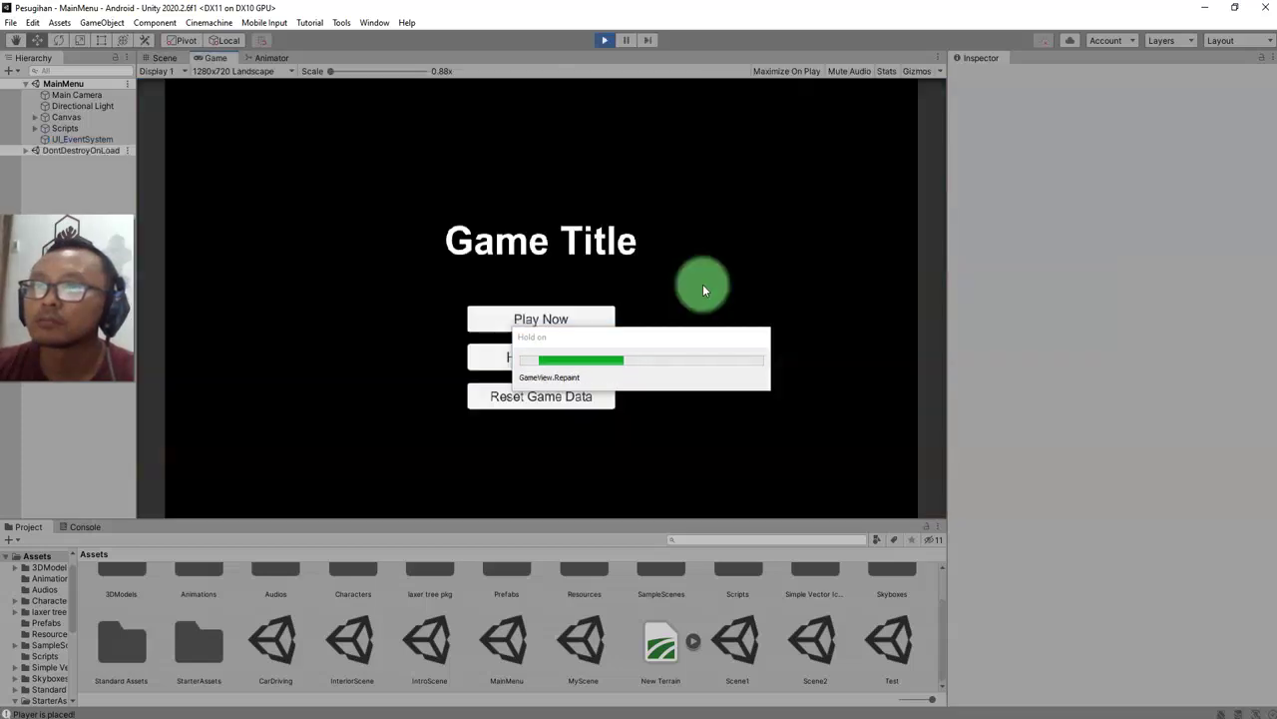
pyautogui.click(587, 321)
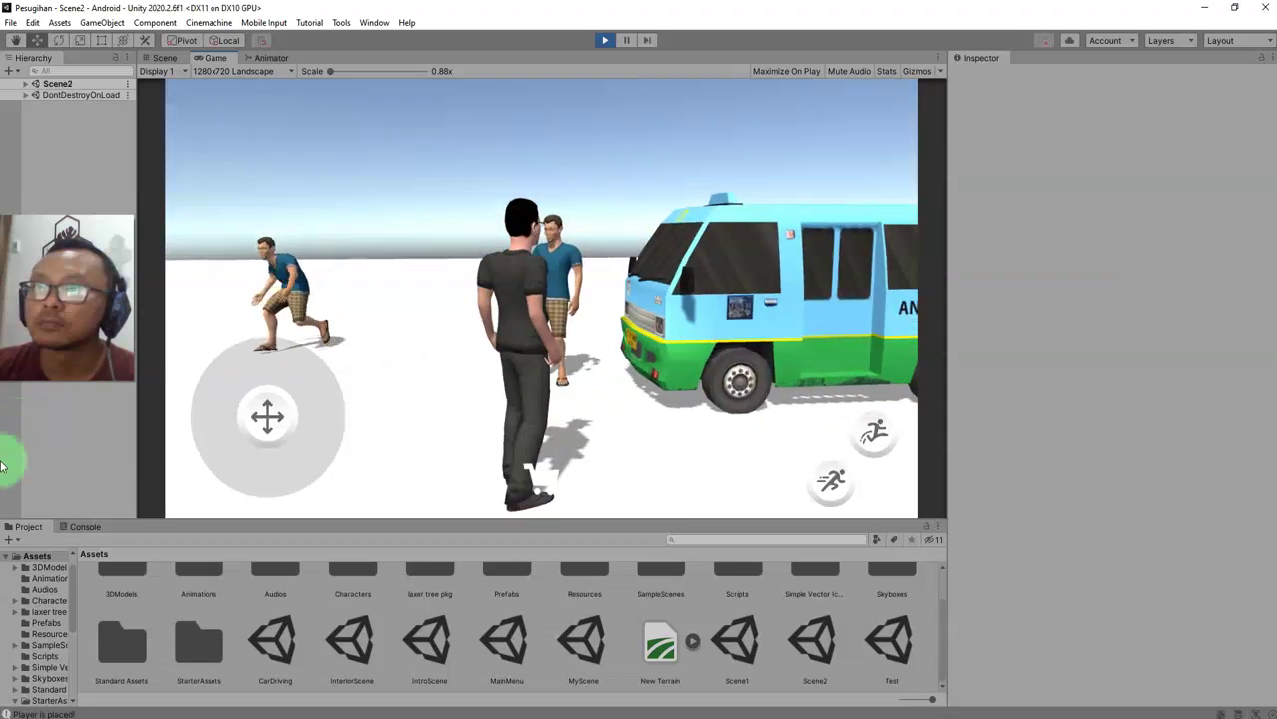
pyautogui.press('s')
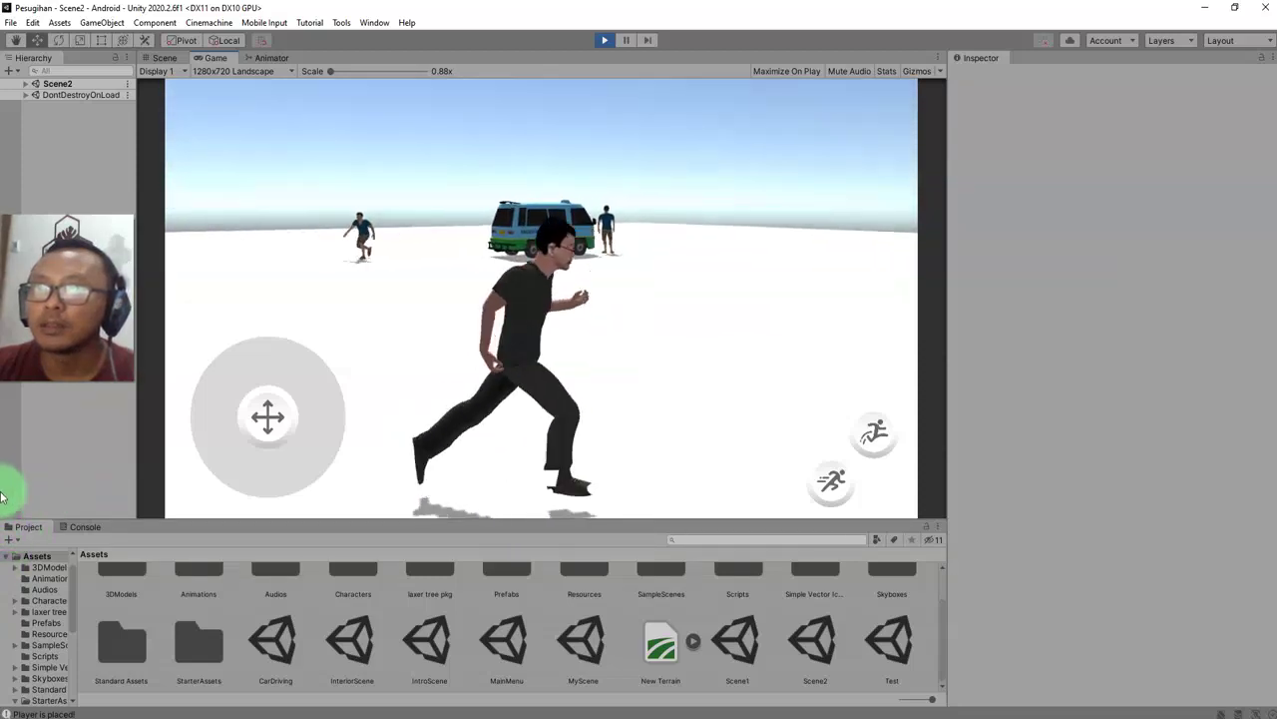
pyautogui.moveTo(2, 496)
pyautogui.mouseDown()
pyautogui.moveTo(223, 493)
pyautogui.moveTo(283, 299)
pyautogui.moveTo(306, 362)
pyautogui.moveTo(272, 316)
pyautogui.moveTo(322, 365)
pyautogui.moveTo(228, 464)
pyautogui.moveTo(239, 448)
pyautogui.moveTo(72, 460)
pyautogui.moveTo(2, 454)
pyautogui.moveTo(6, 436)
pyautogui.moveTo(6, 535)
pyautogui.moveTo(268, 515)
pyautogui.moveTo(228, 505)
pyautogui.mouseUp()
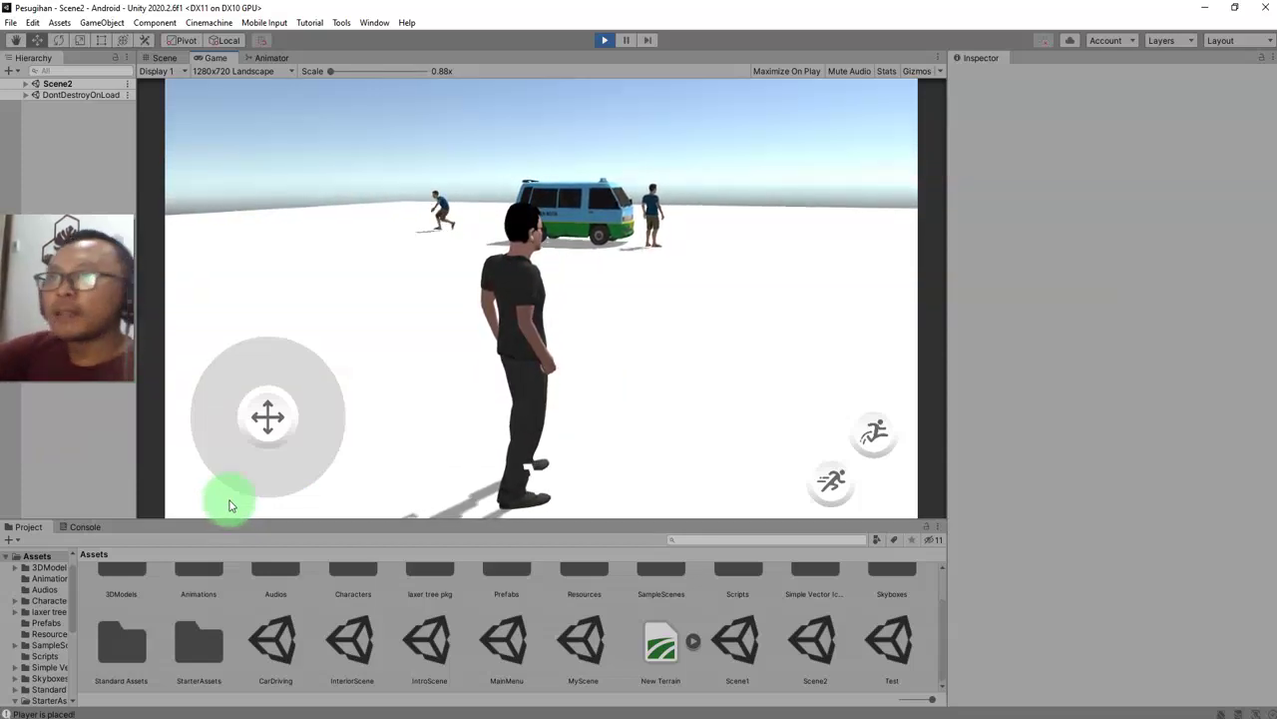
# Turn the view to the enemy, run the player toward it and away again, and stop play mode
pyautogui.moveTo(500, 187)
pyautogui.mouseDown()
pyautogui.moveTo(465, 191)
pyautogui.moveTo(300, 125)
pyautogui.moveTo(69, 16)
pyautogui.mouseUp()
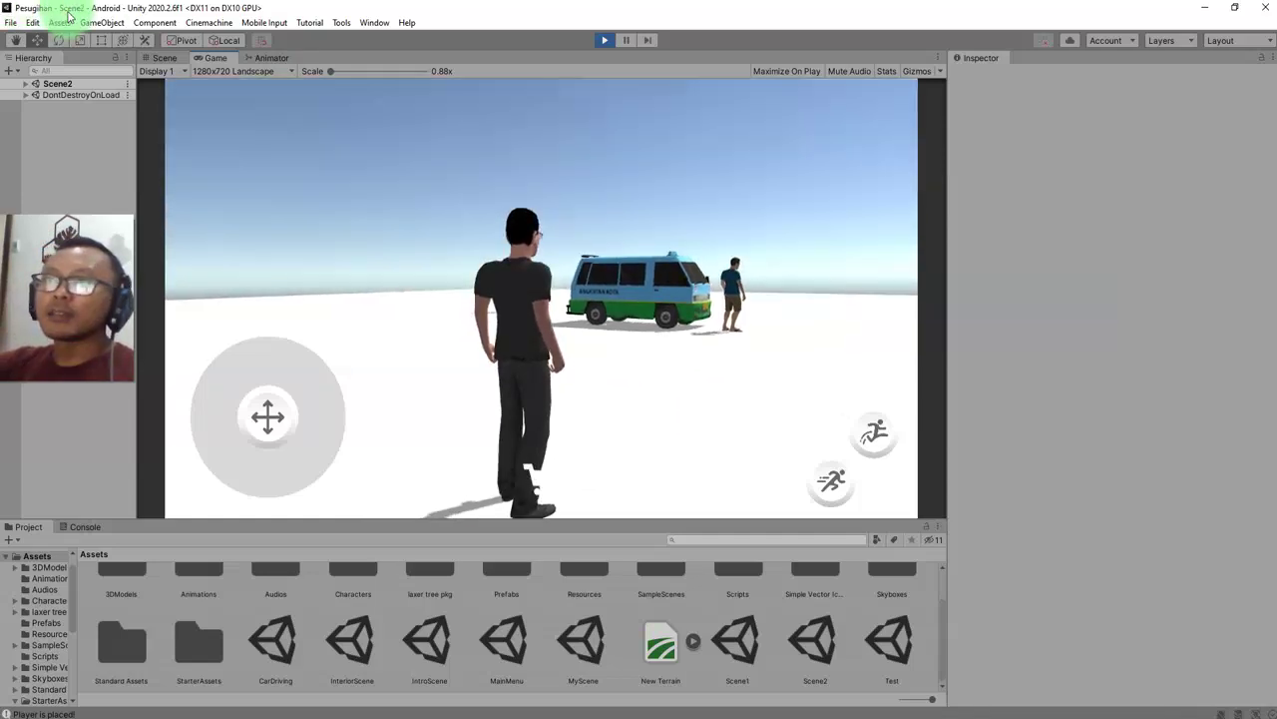
pyautogui.press('w')
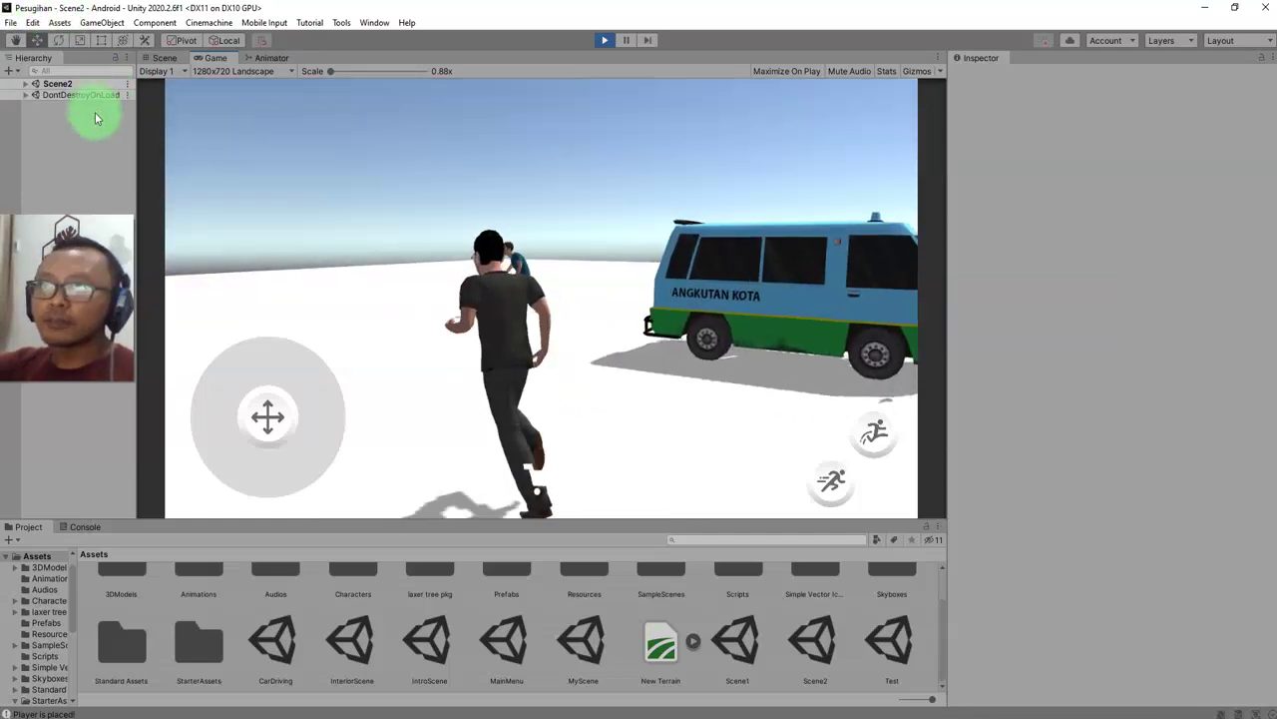
pyautogui.press('s')
pyautogui.moveTo(122, 147)
pyautogui.mouseDown()
pyautogui.moveTo(4, 149)
pyautogui.moveTo(34, 217)
pyautogui.moveTo(9, 186)
pyautogui.moveTo(5, 200)
pyautogui.moveTo(157, 200)
pyautogui.moveTo(266, 100)
pyautogui.moveTo(633, 29)
pyautogui.moveTo(591, 40)
pyautogui.moveTo(603, 90)
pyautogui.moveTo(605, 40)
pyautogui.mouseUp()
pyautogui.click(605, 40)
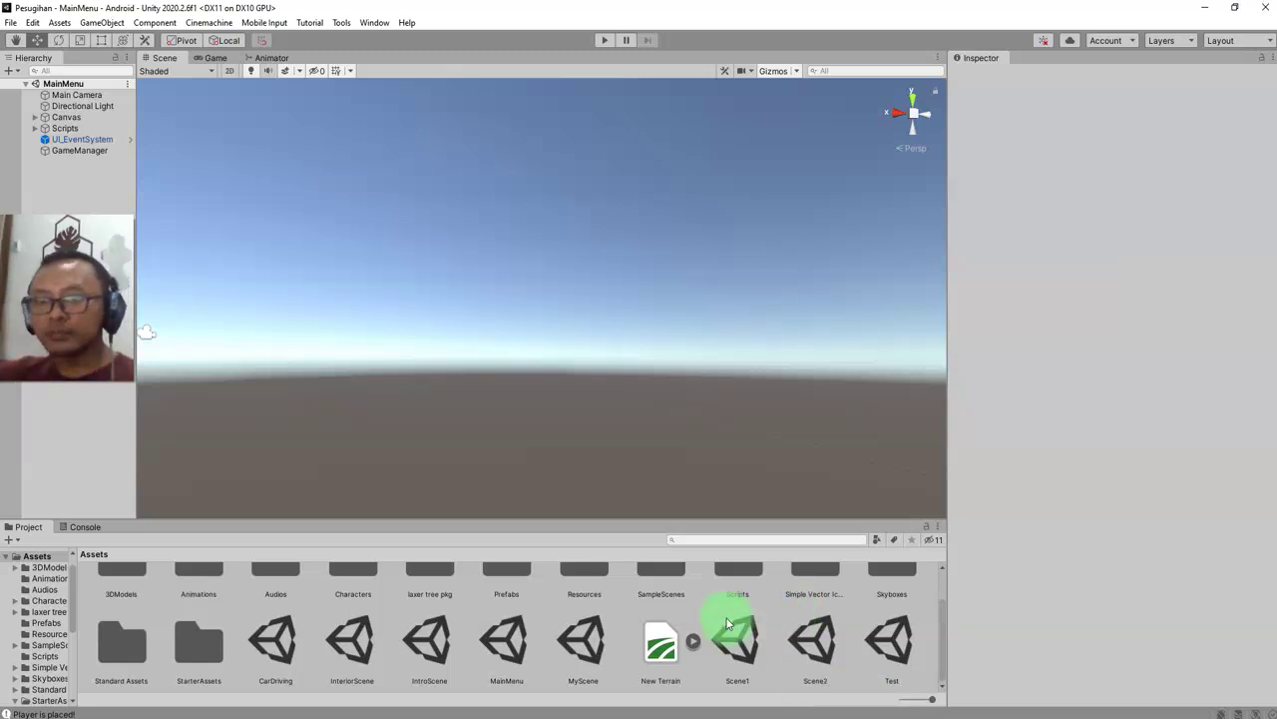
pyautogui.scroll(1, 618, 616)
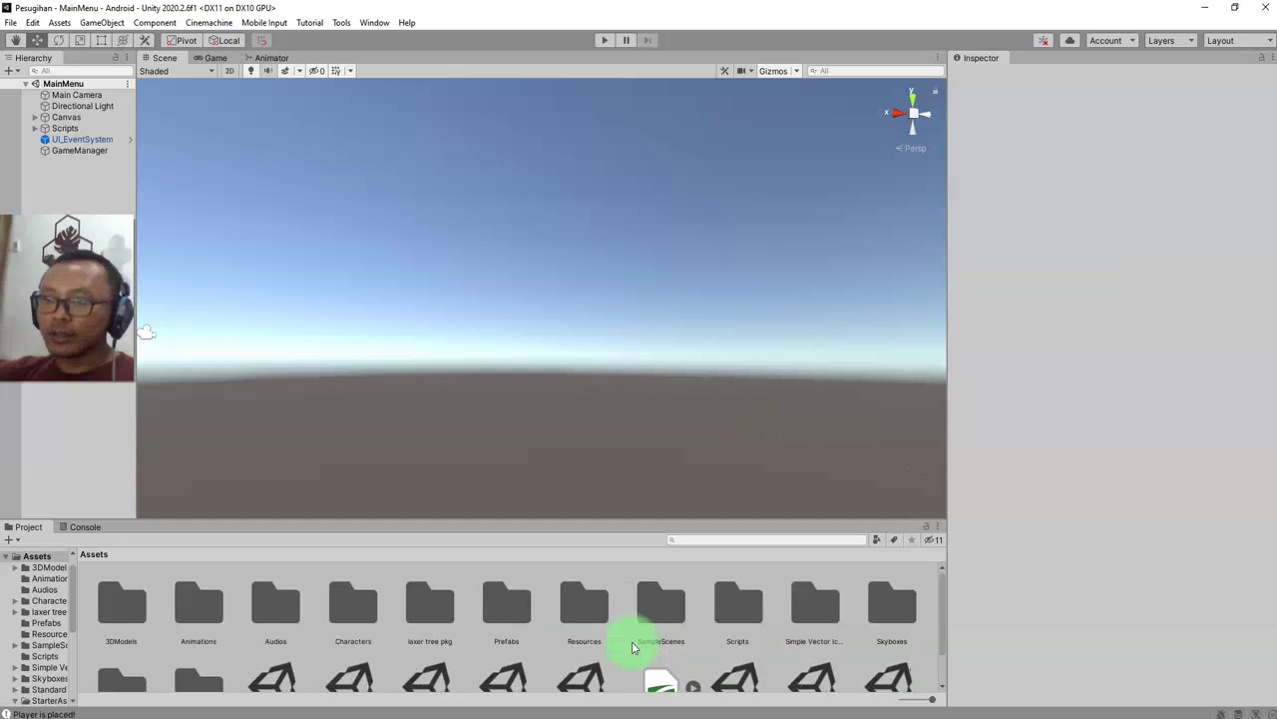
pyautogui.doubleClick(751, 615)
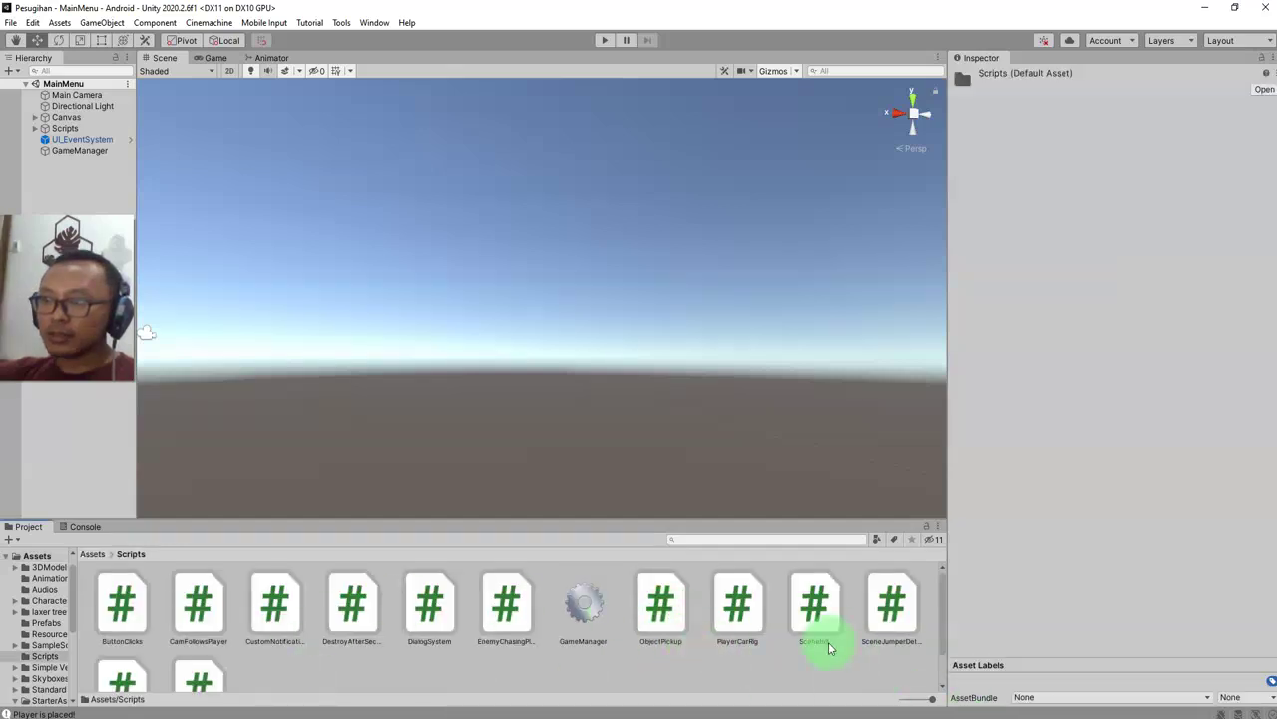
pyautogui.scroll(-2, 542, 670)
pyautogui.scroll(2, 399, 649)
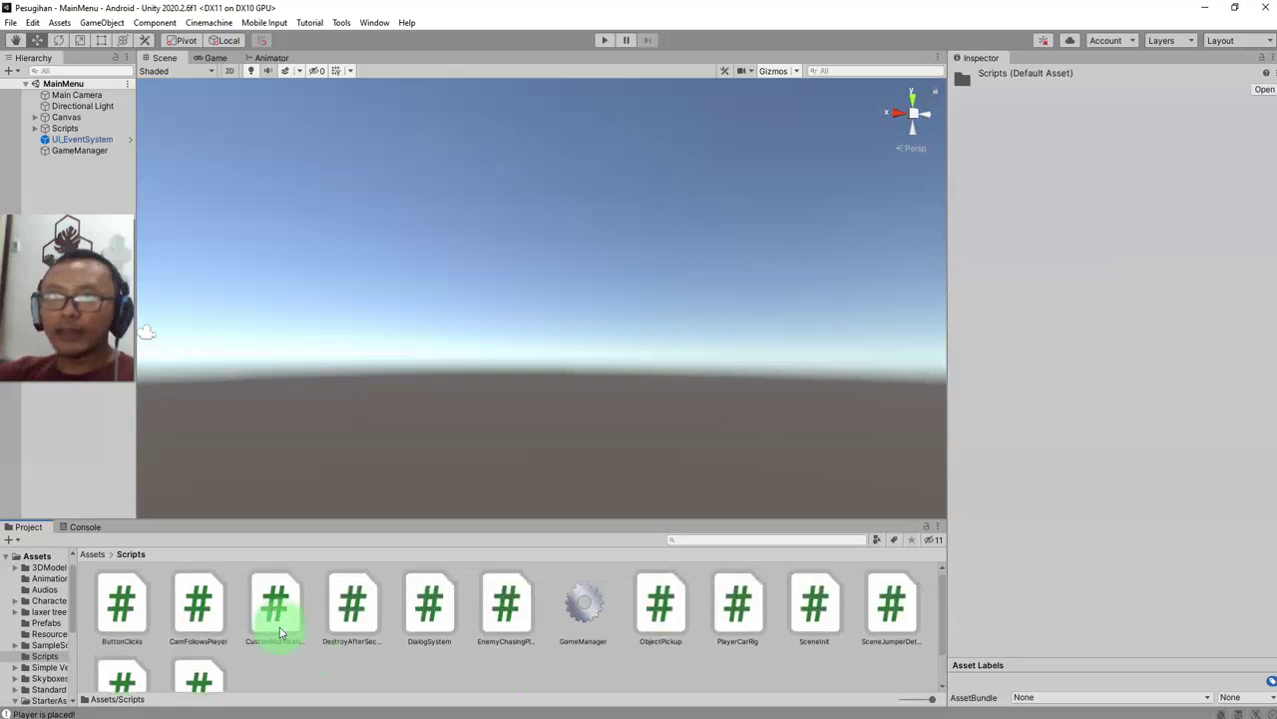
pyautogui.click(92, 554)
# Open Scene2 and inspect the components of SupirAngkotChasing and its CharacterRoot child
pyautogui.scroll(-2, 728, 649)
pyautogui.click(886, 646)
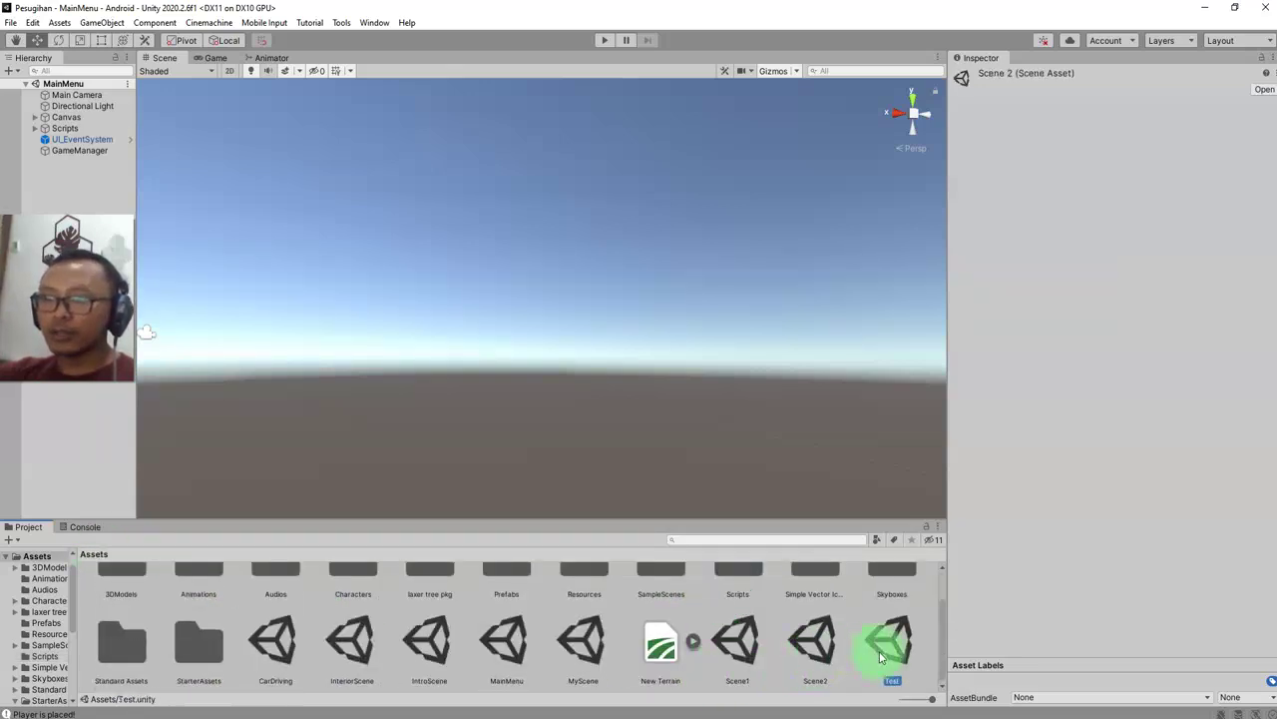
pyautogui.doubleClick(825, 653)
pyautogui.click(90, 172)
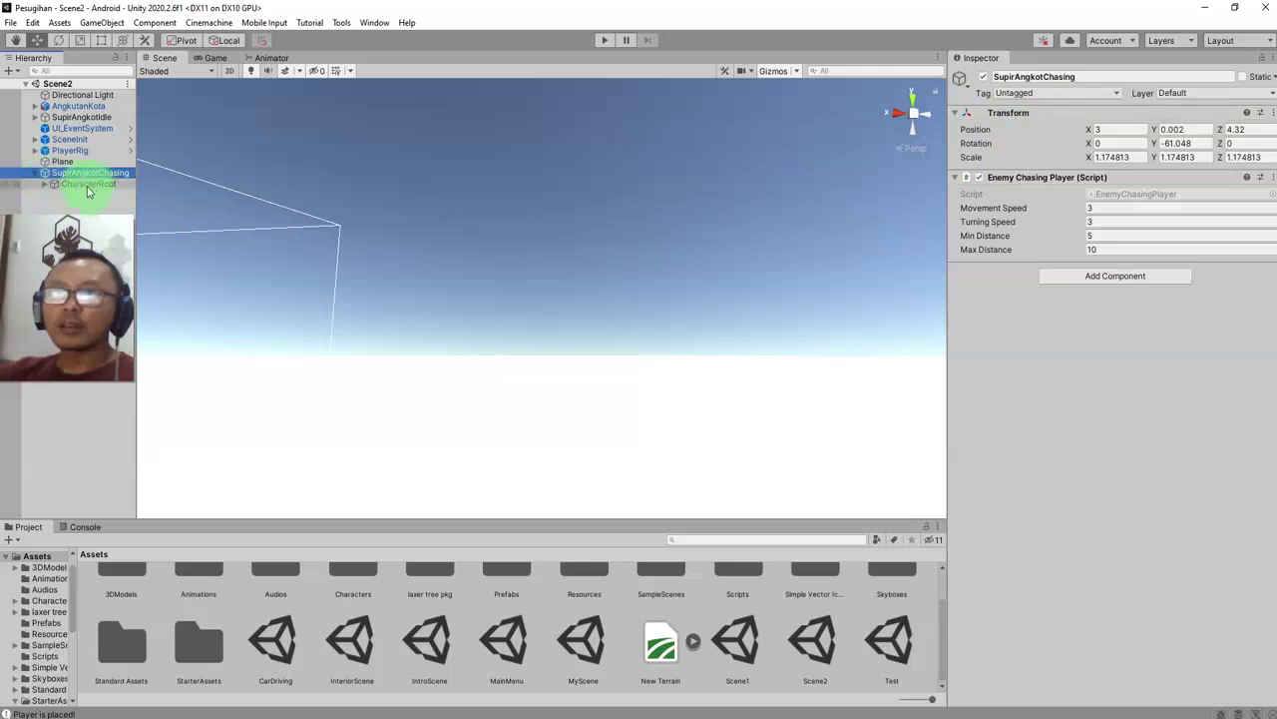
pyautogui.click(88, 184)
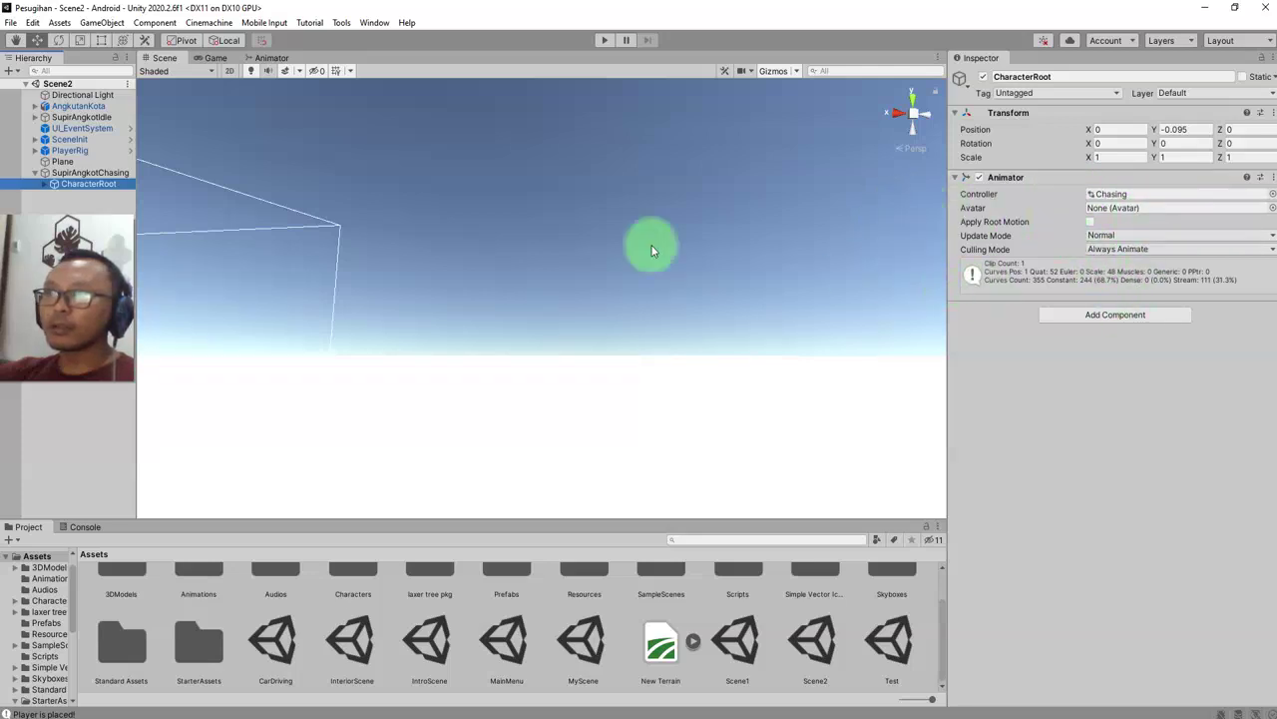
pyautogui.click(82, 172)
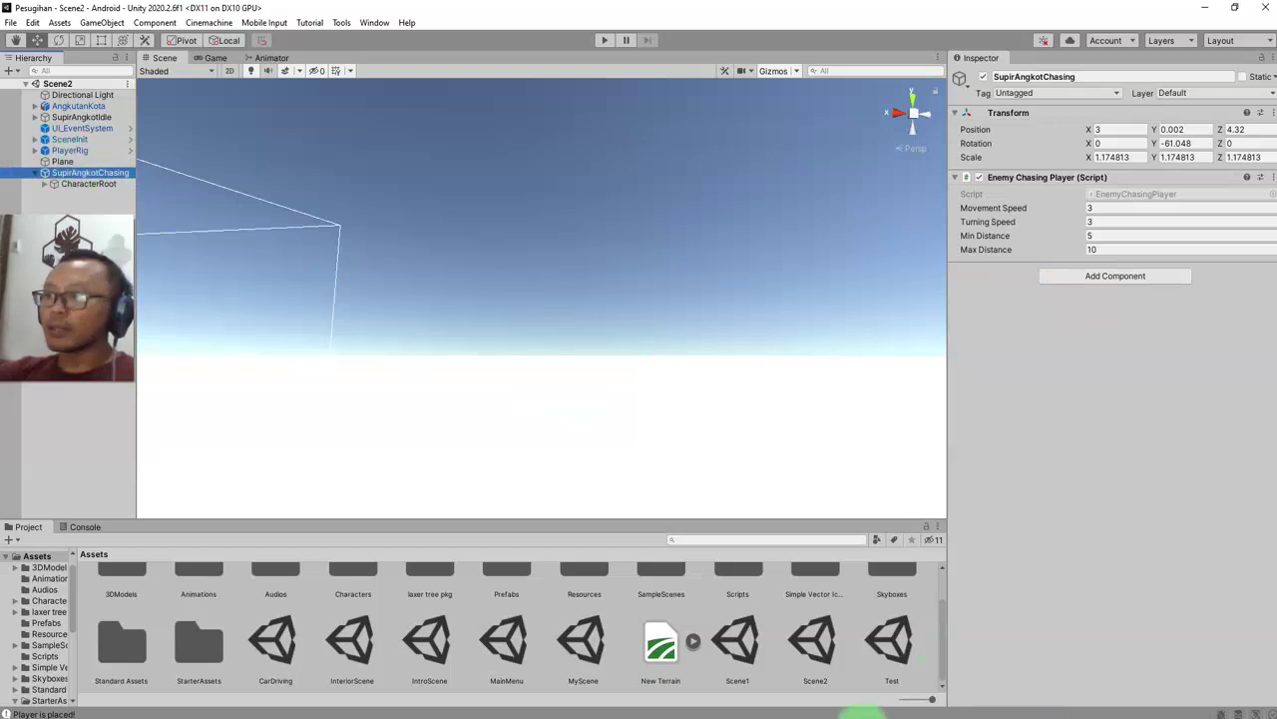
# Switch to Visual Studio, declare the field public GameObject animatedCharacter below player, and save the script
pyautogui.click(849, 714)
pyautogui.click(426, 253)
pyautogui.click(328, 281)
pyautogui.press('Return')
pyautogui.press('Return')
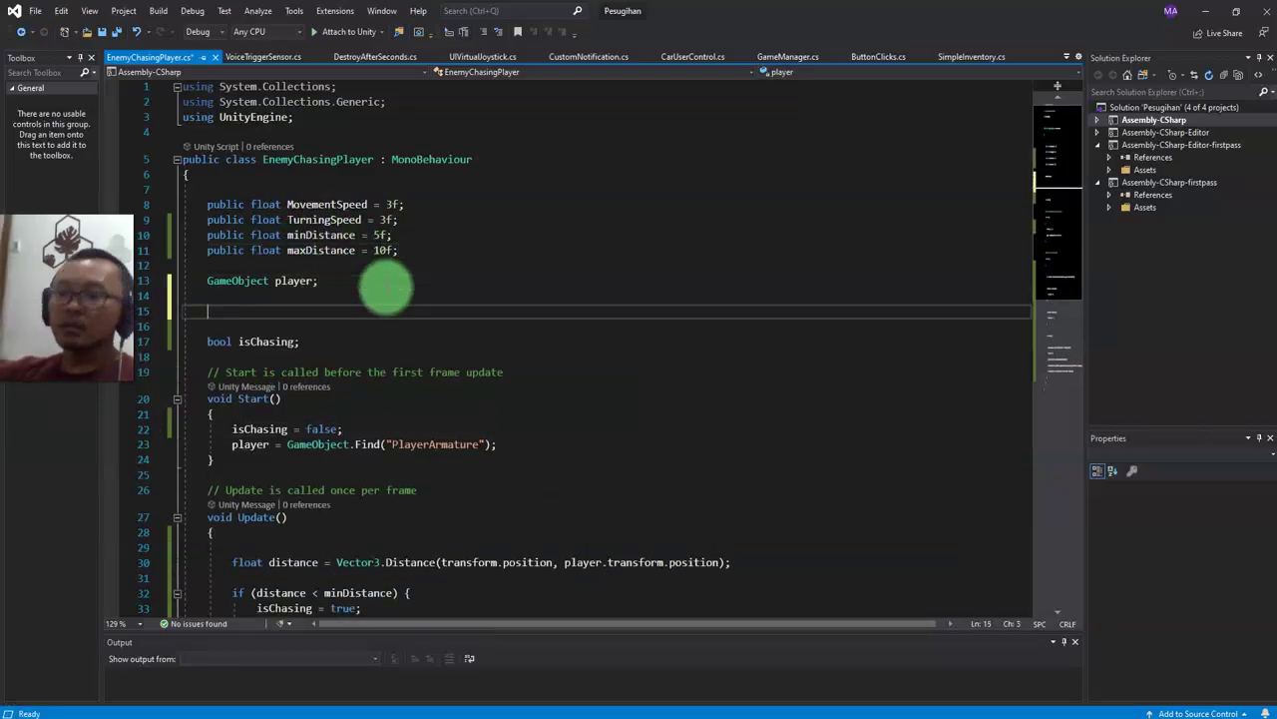
pyautogui.write('public Gam')
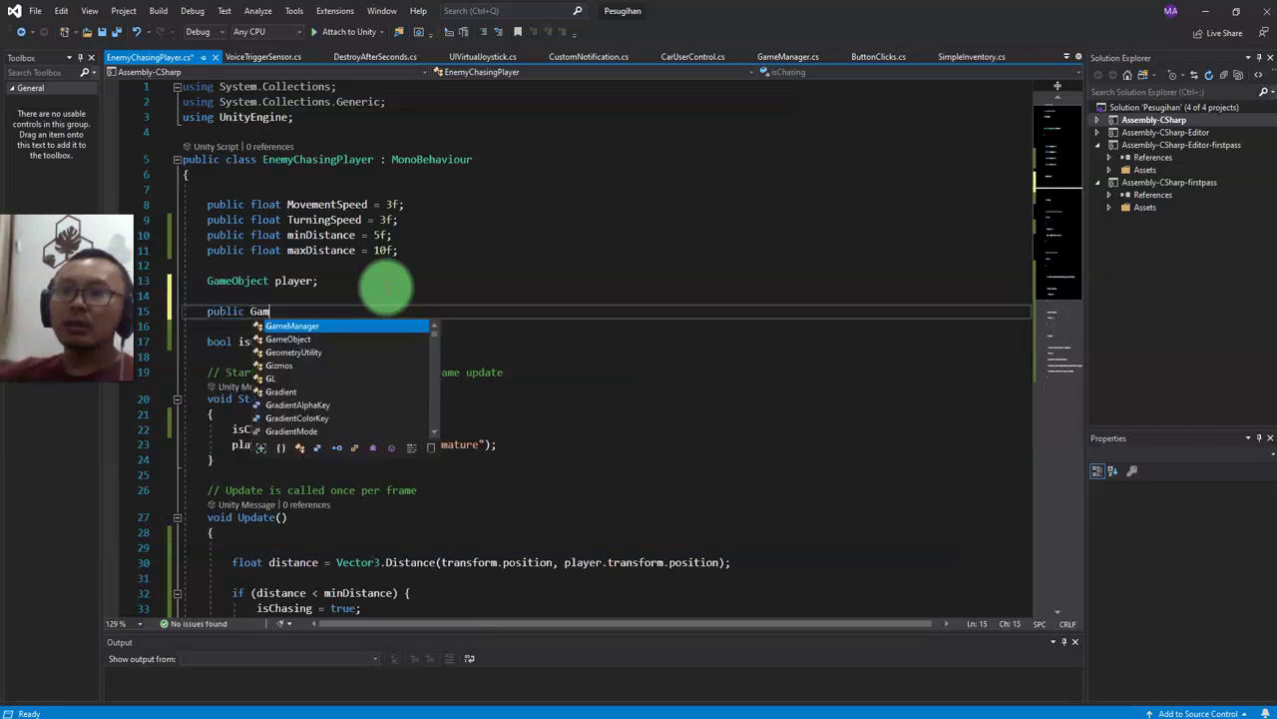
pyautogui.write('eO')
pyautogui.press('Tab')
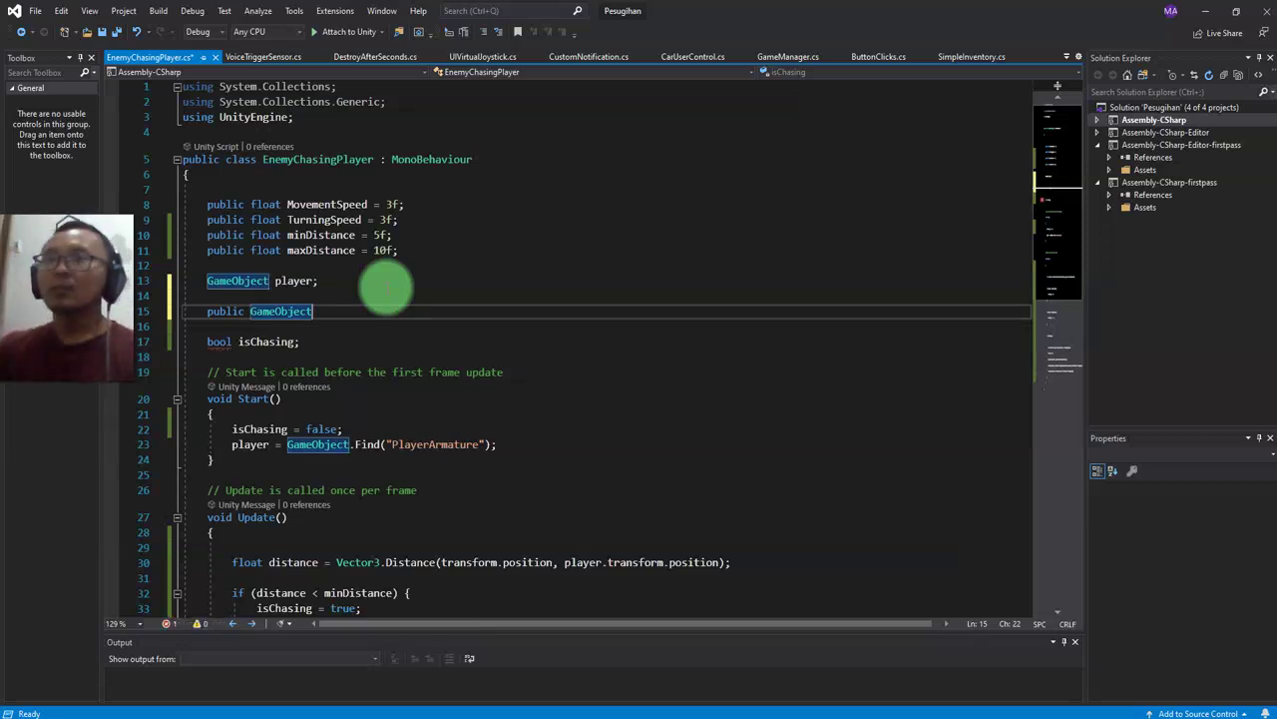
pyautogui.write('animated')
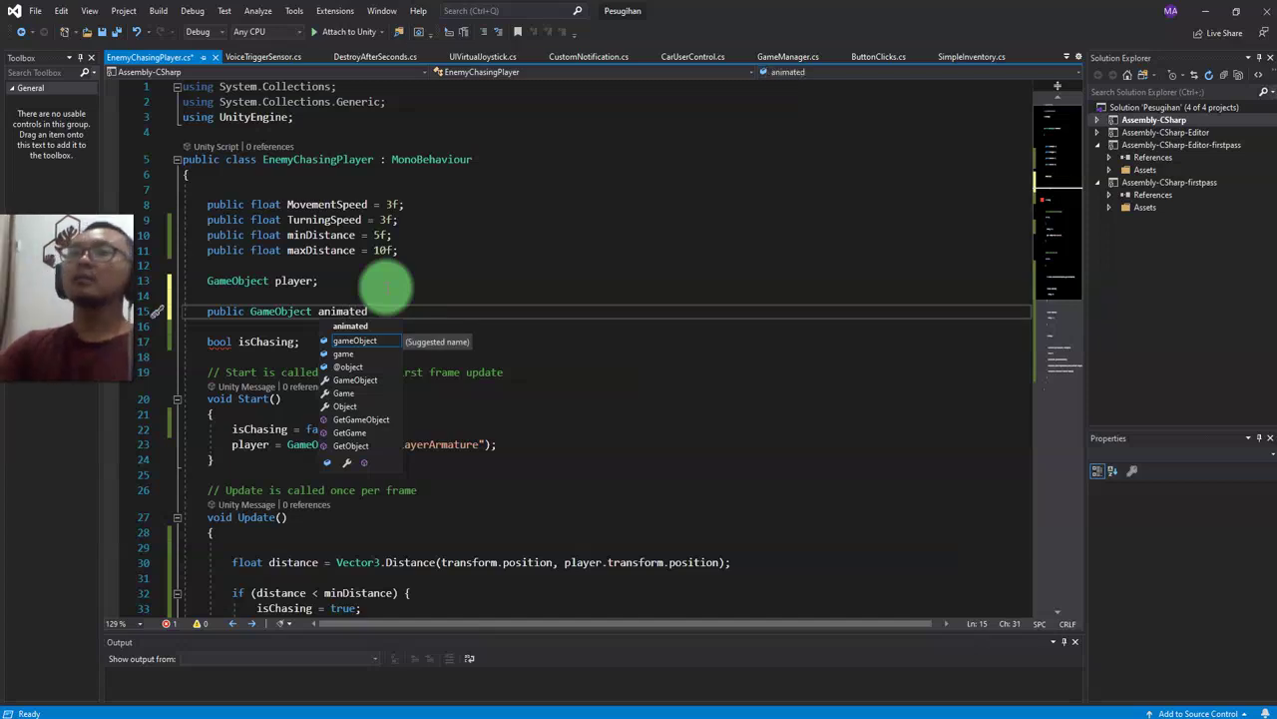
pyautogui.write('Character;')
pyautogui.hotkey('ctrl', 's')
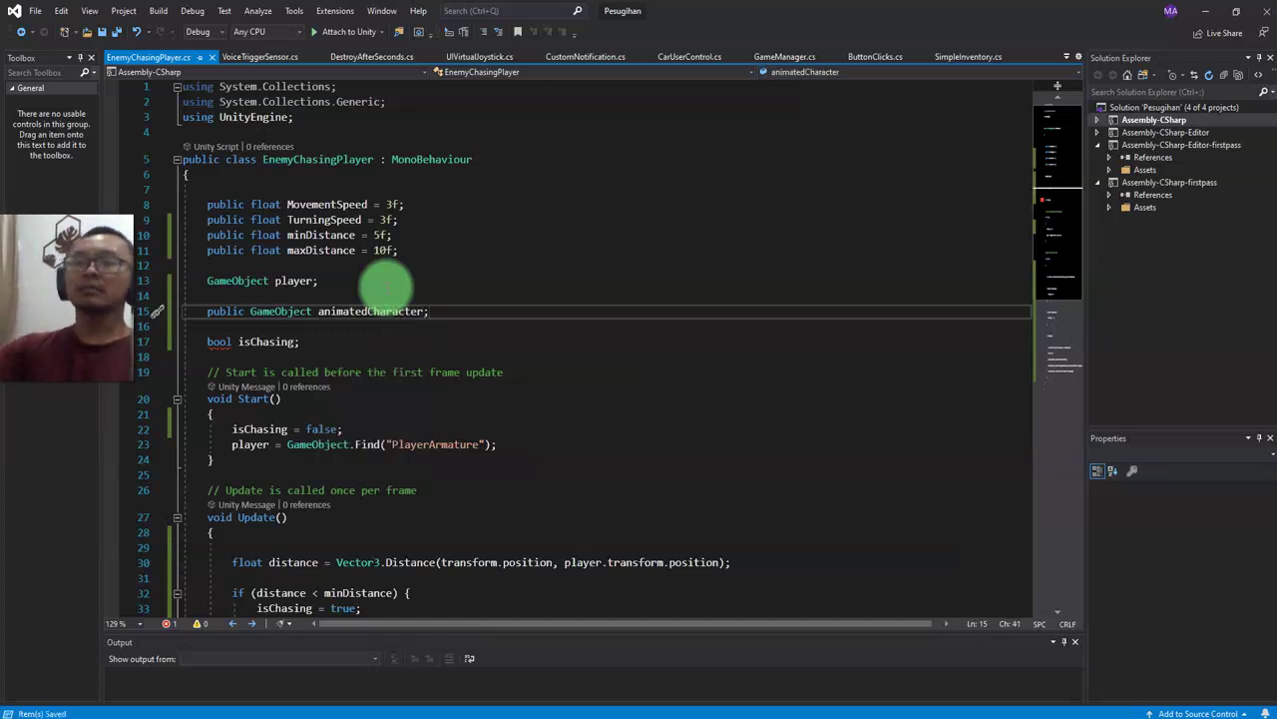
# Declare an Animator field named animator directly below the animatedCharacter field
pyautogui.hotkey('ctrl', 'shift', 'Left')
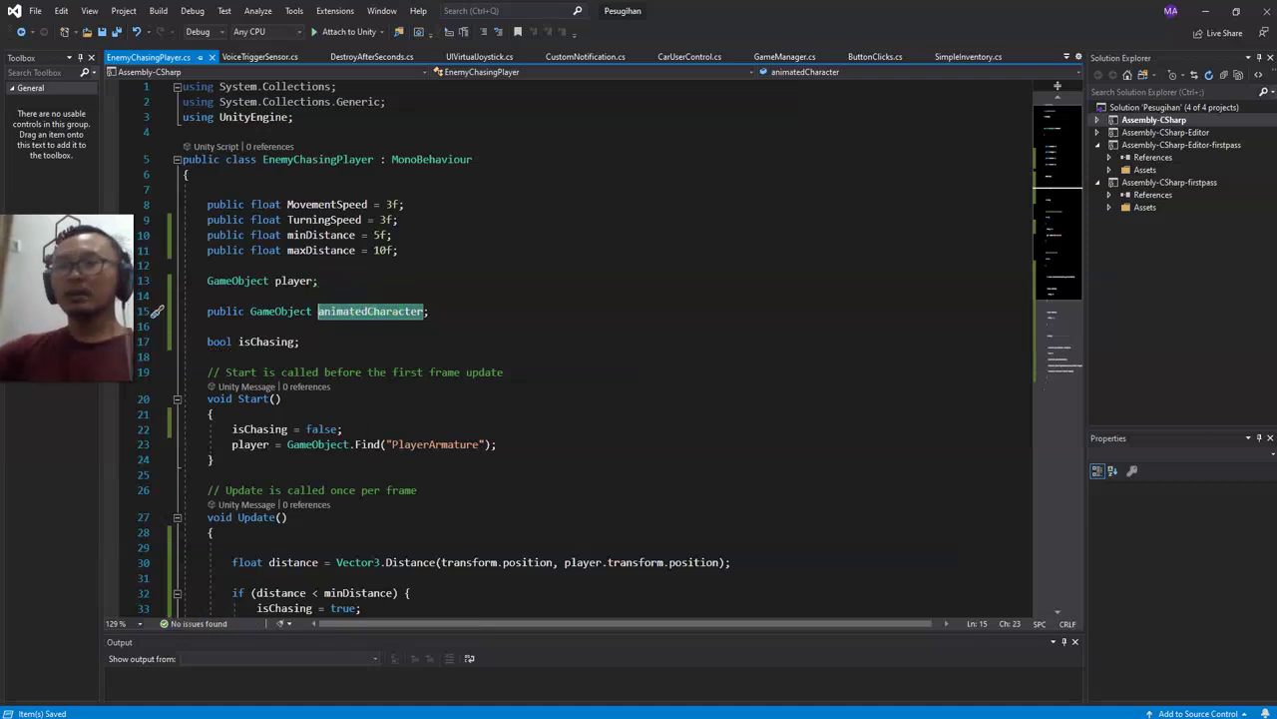
pyautogui.click(442, 313)
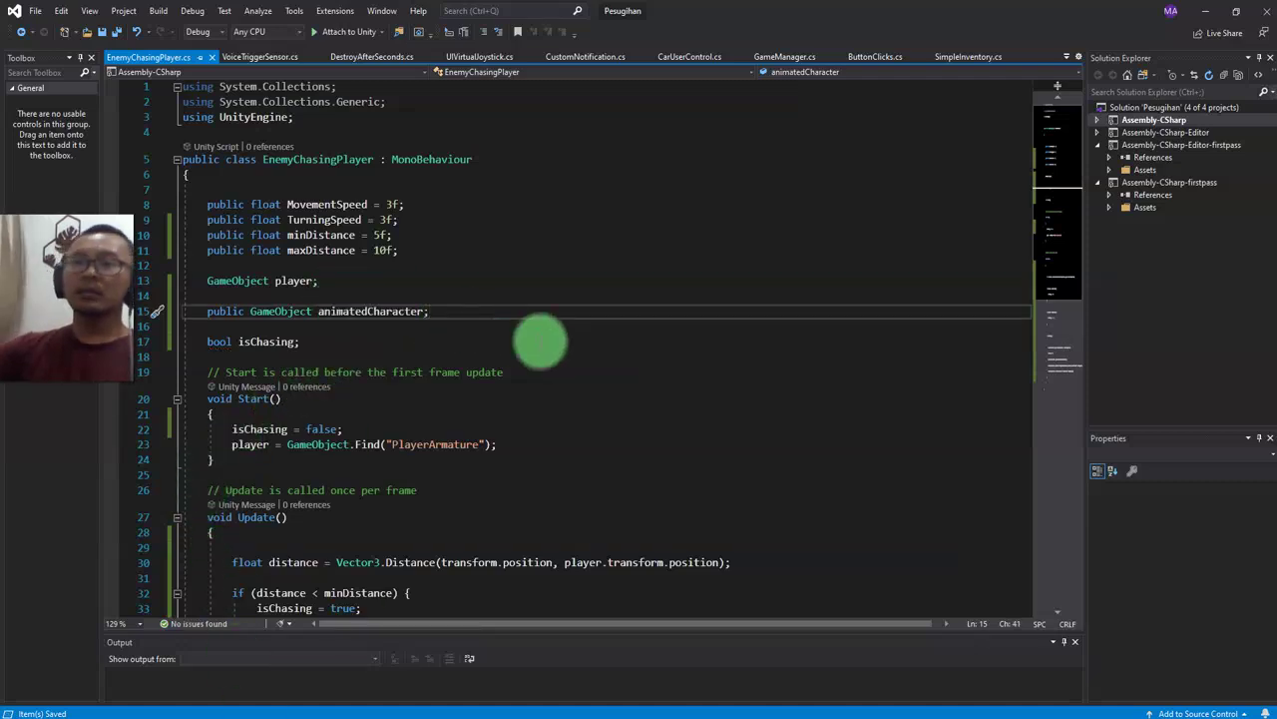
pyautogui.press('Return')
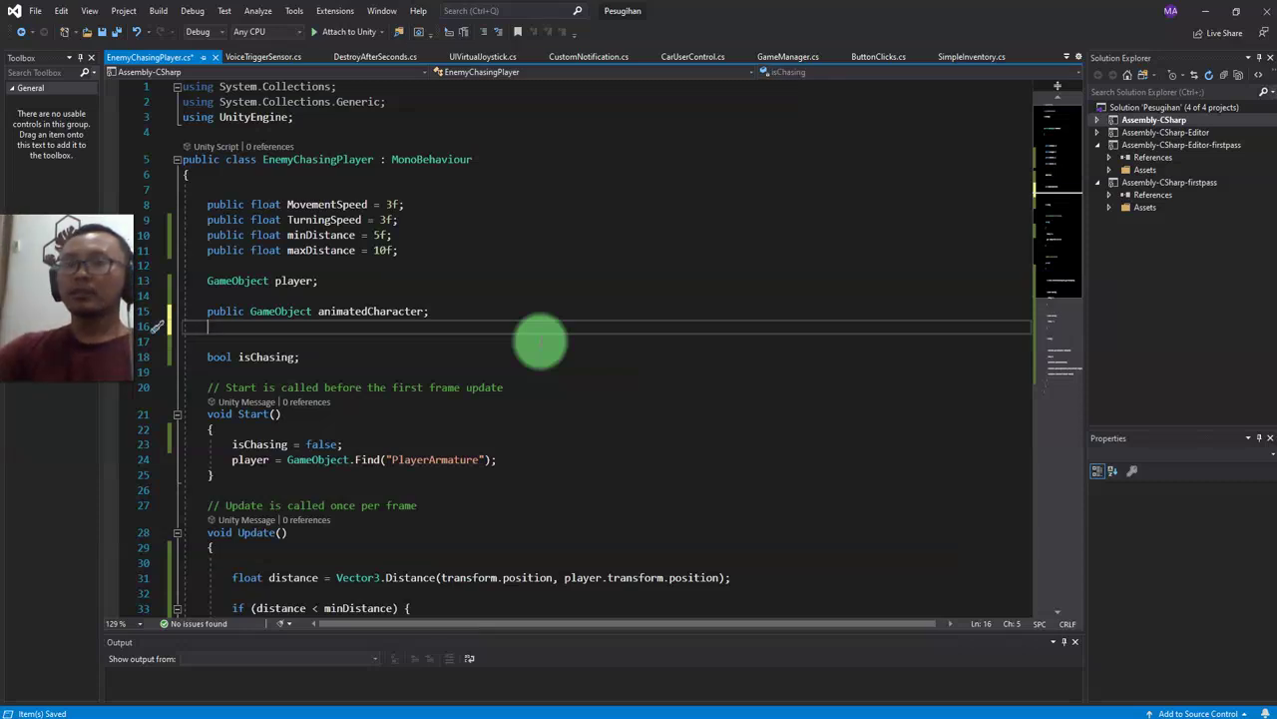
pyautogui.write('Animato')
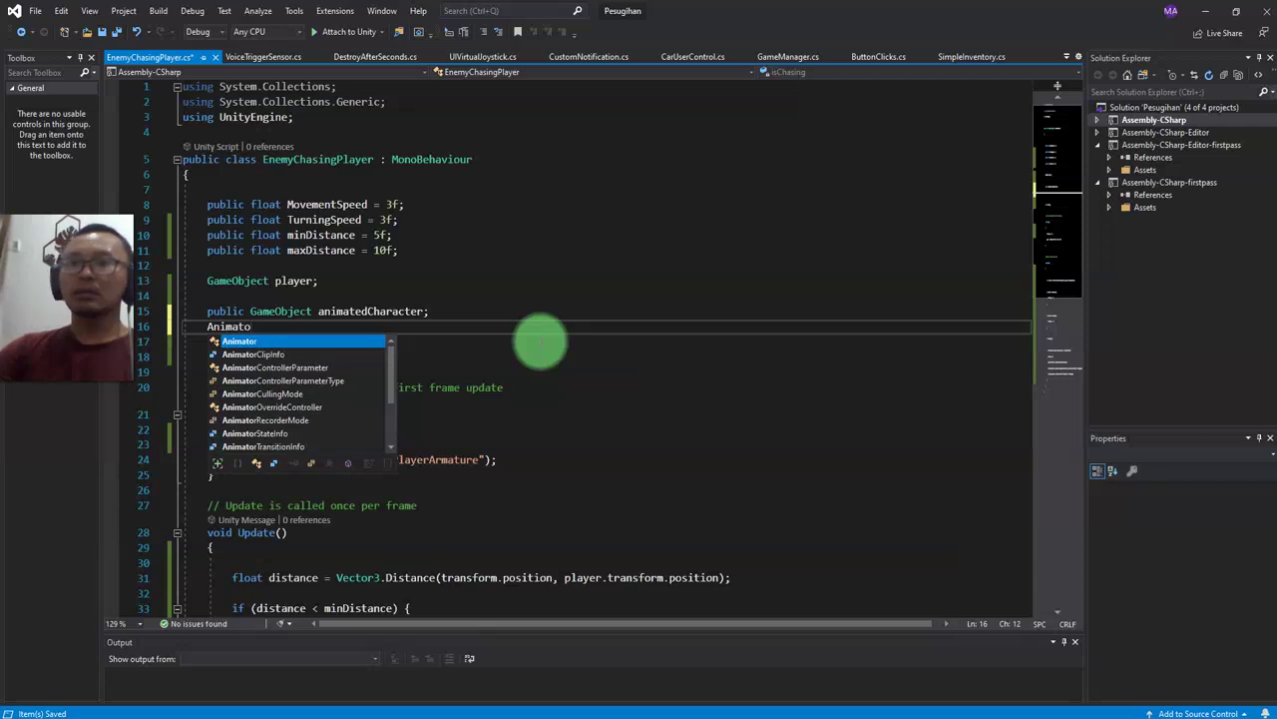
pyautogui.press('Tab')
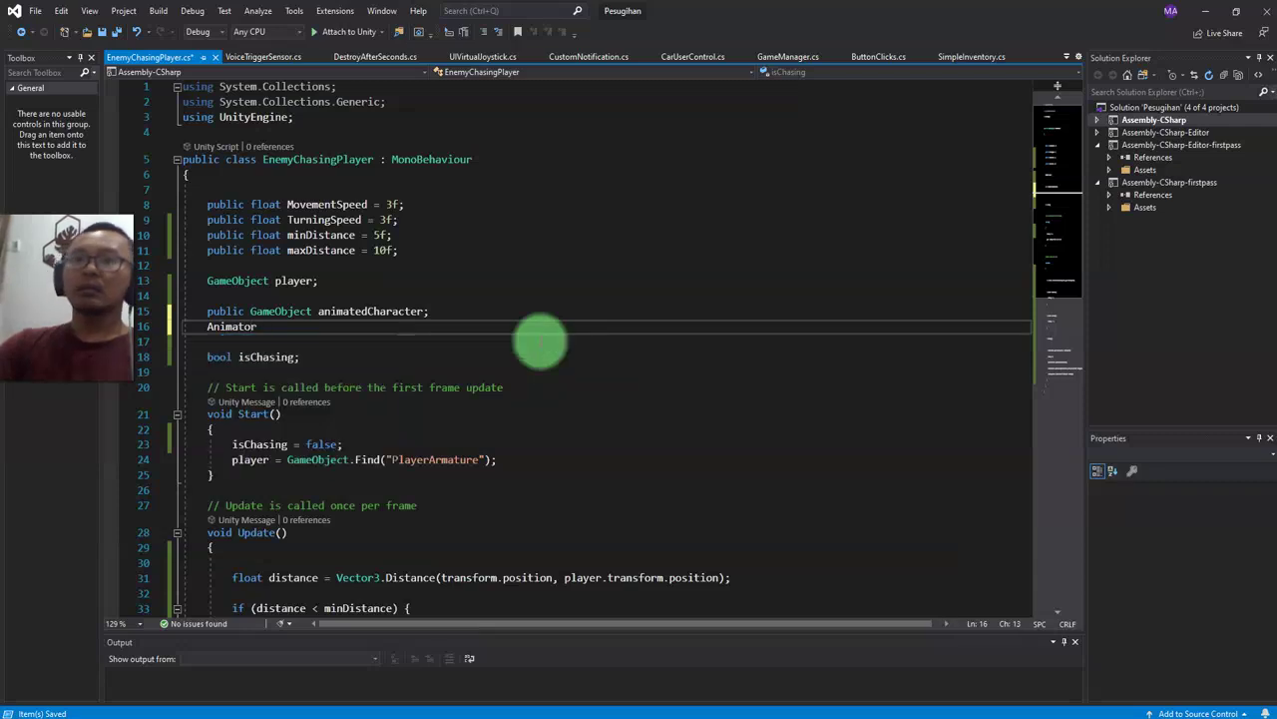
pyautogui.write('an')
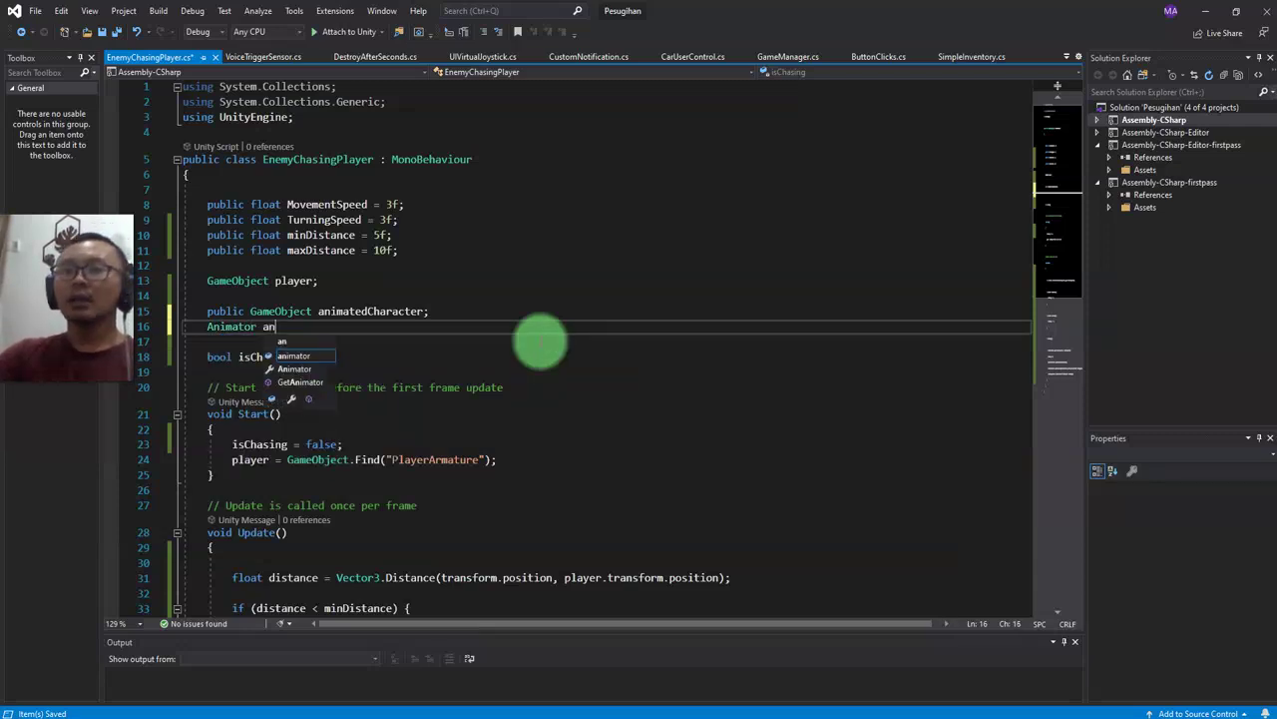
pyautogui.write('imator;')
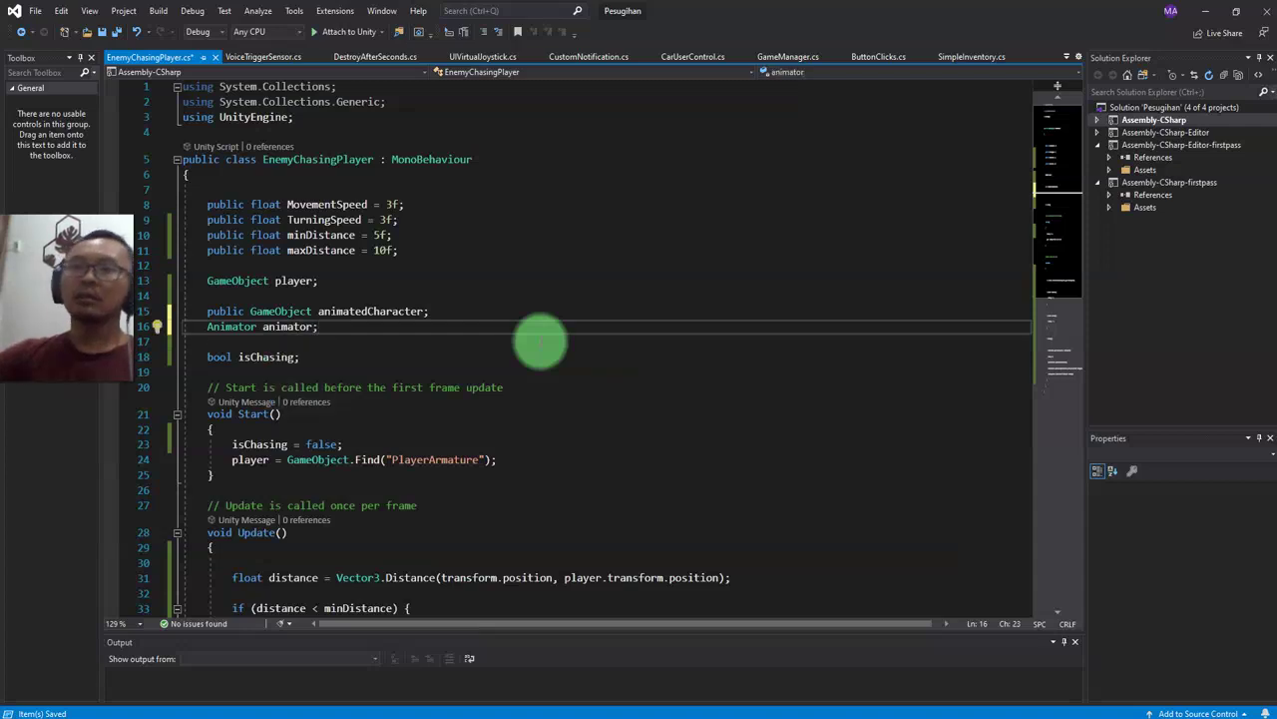
# In Start, assign animator = animatedCharacter.GetComponent<Animator>(); below the player lookup and save the script
pyautogui.hotkey('ctrl', 'shift', 'Left')
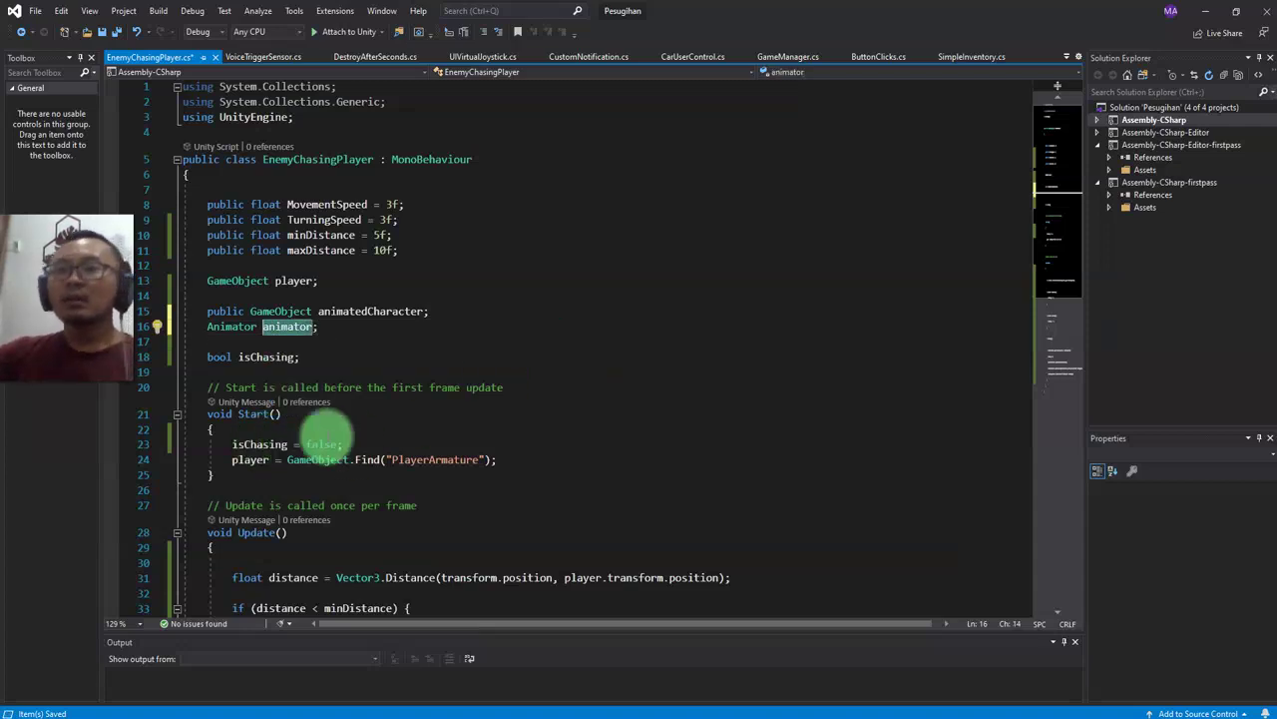
pyautogui.click(547, 460)
pyautogui.press('Return')
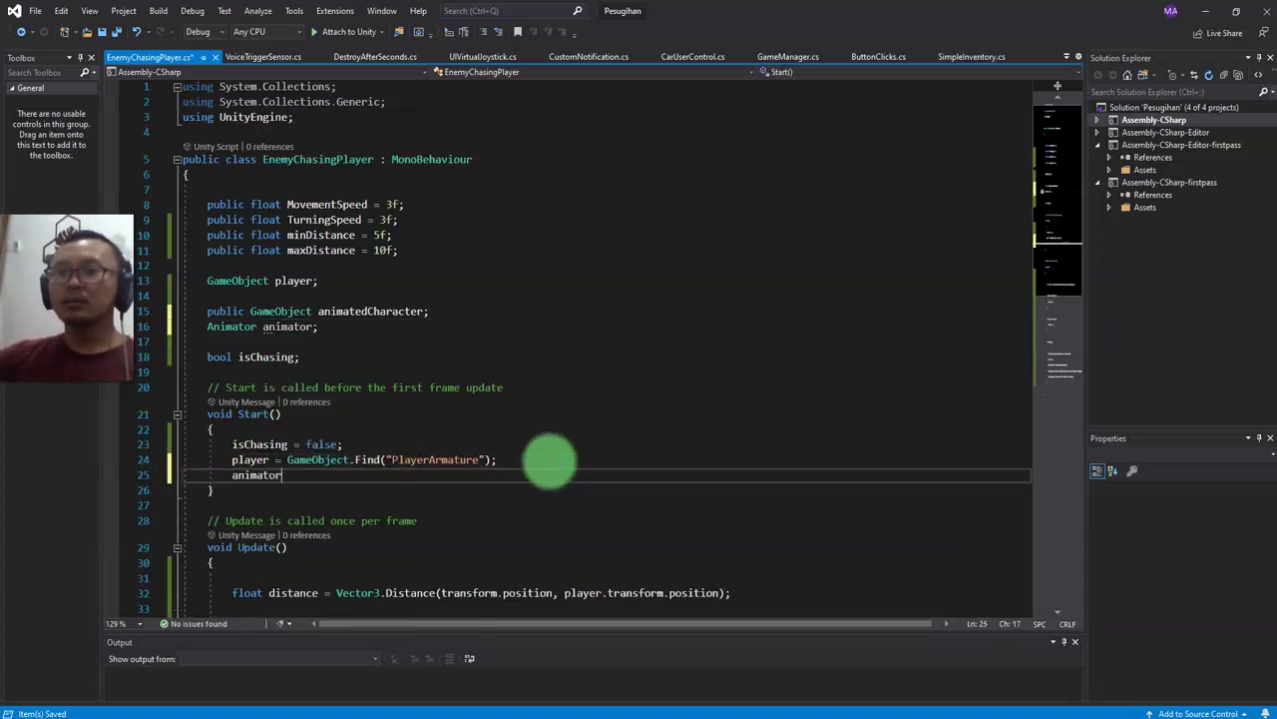
pyautogui.hotkey('ctrl', 's')
pyautogui.write('animator = anim')
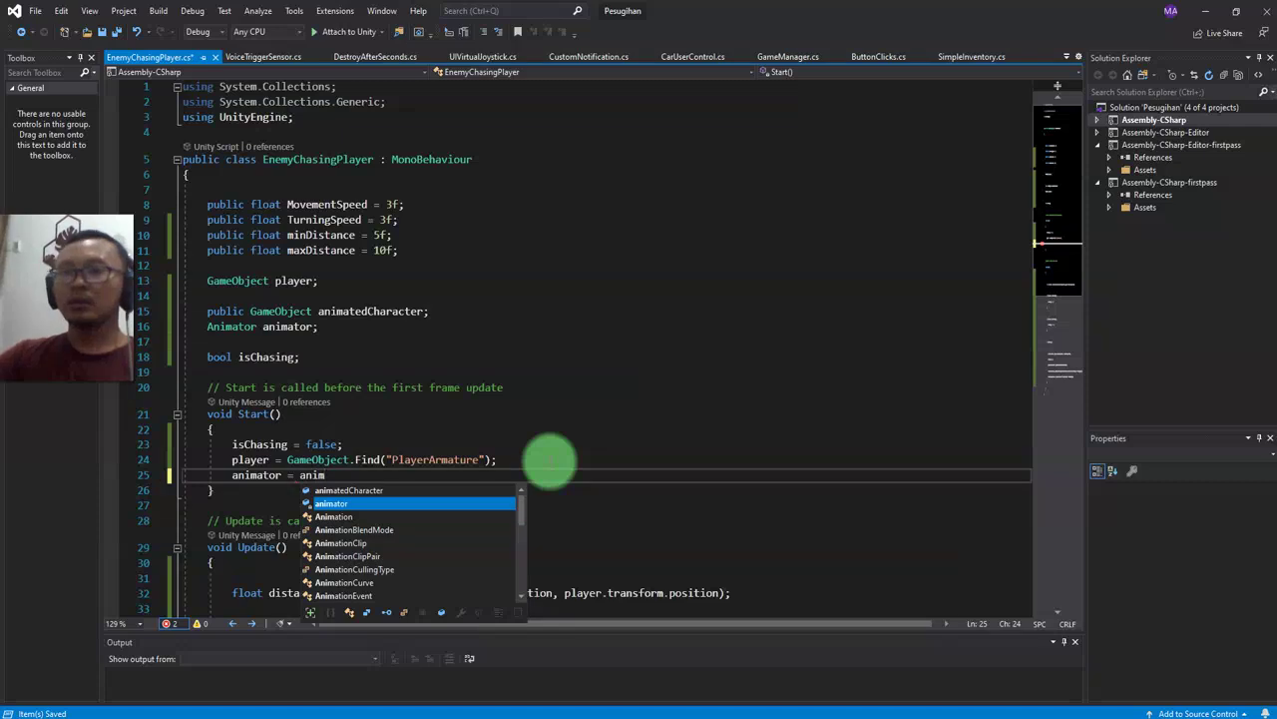
pyautogui.write('atedCharacter.GetC')
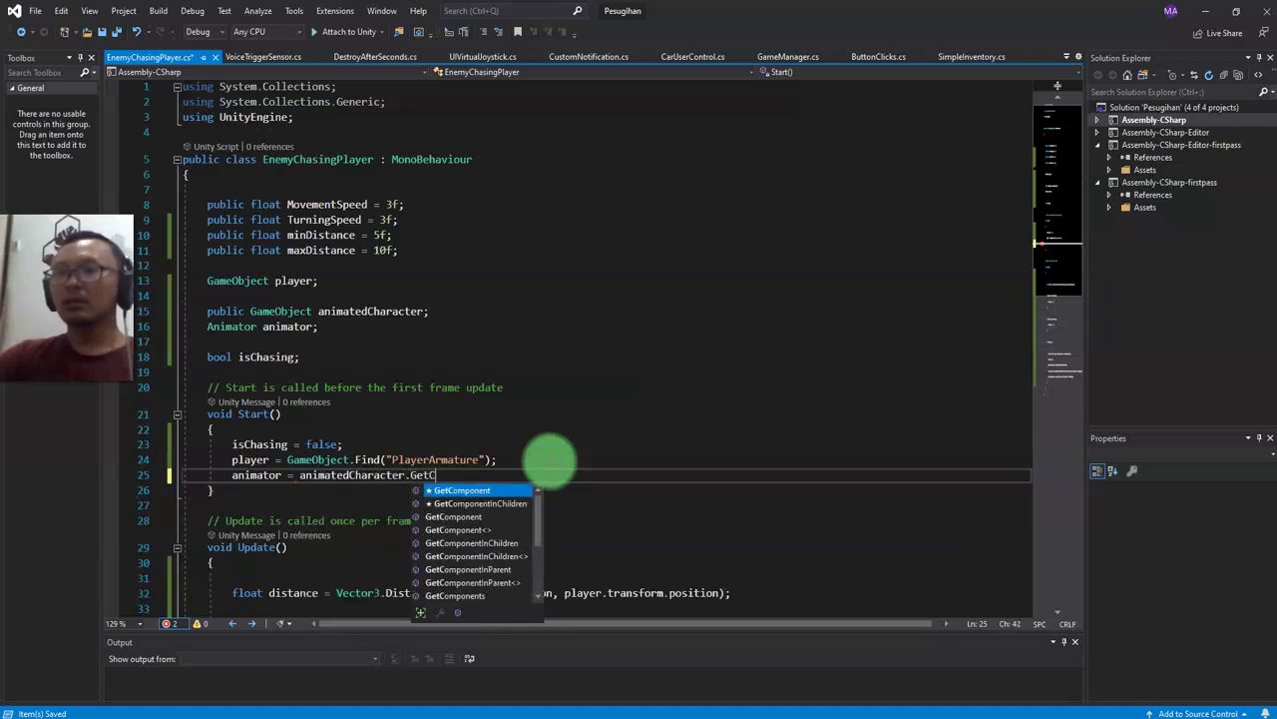
pyautogui.write('omponent<Anim')
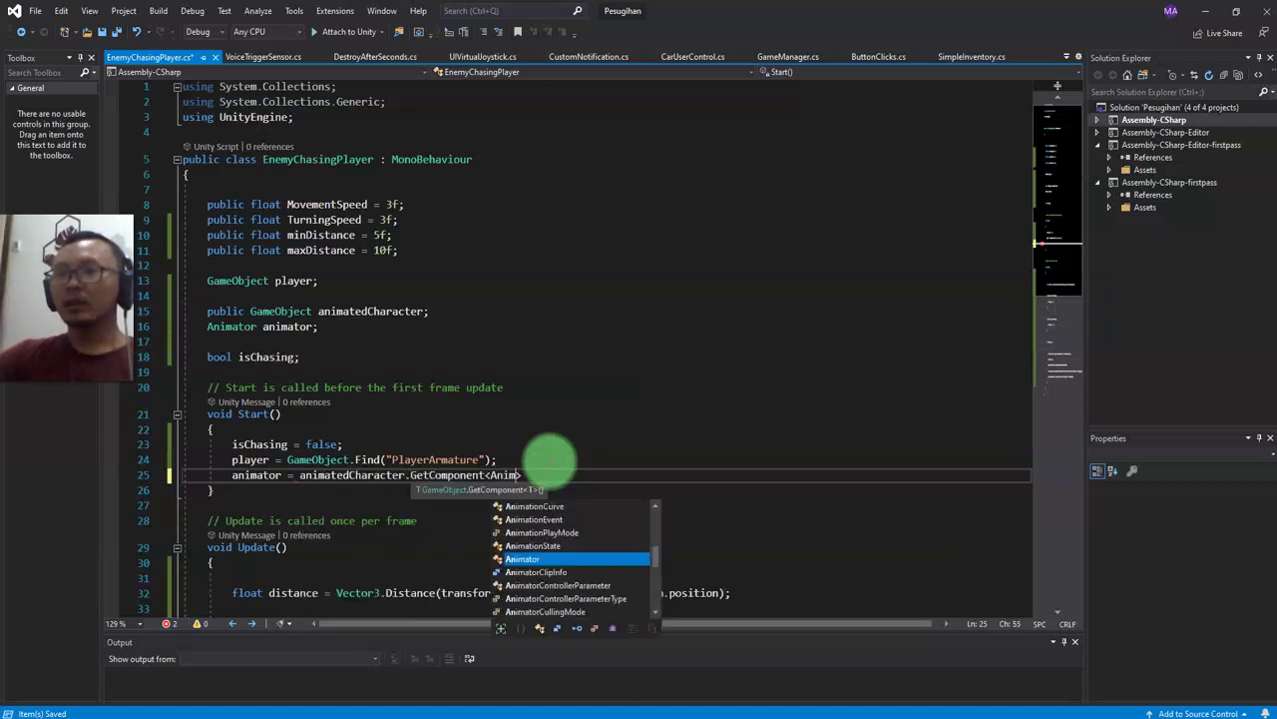
pyautogui.write('ator>();')
pyautogui.click(581, 504)
pyautogui.click(565, 475)
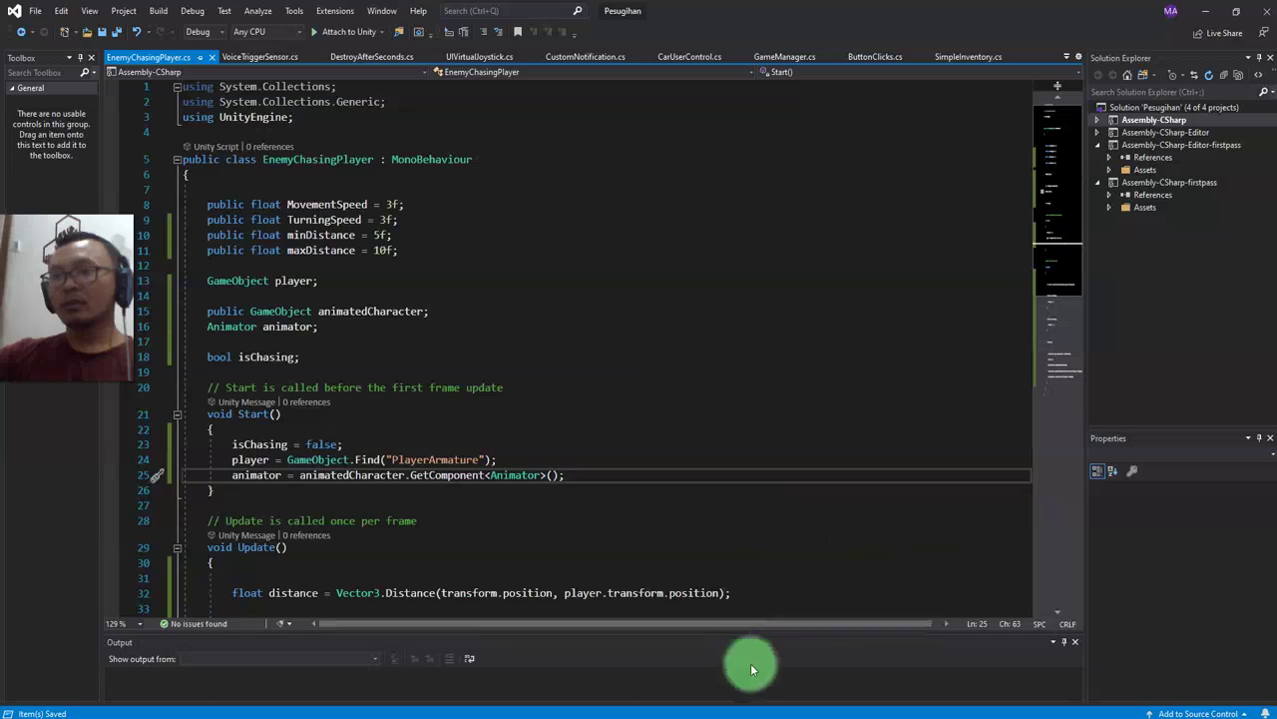
# Switch to Unity and open the Chasing animator controller used by CharacterRoot
pyautogui.hotkey('alt', 'Tab')
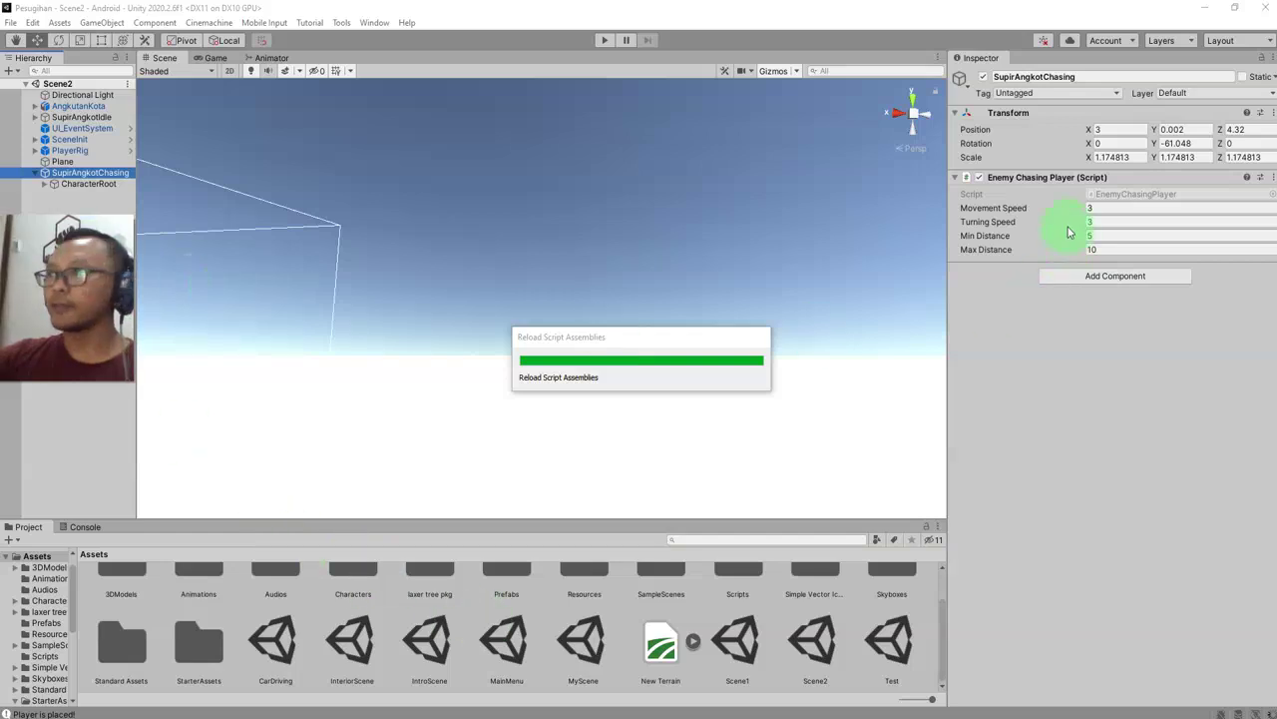
pyautogui.click(84, 188)
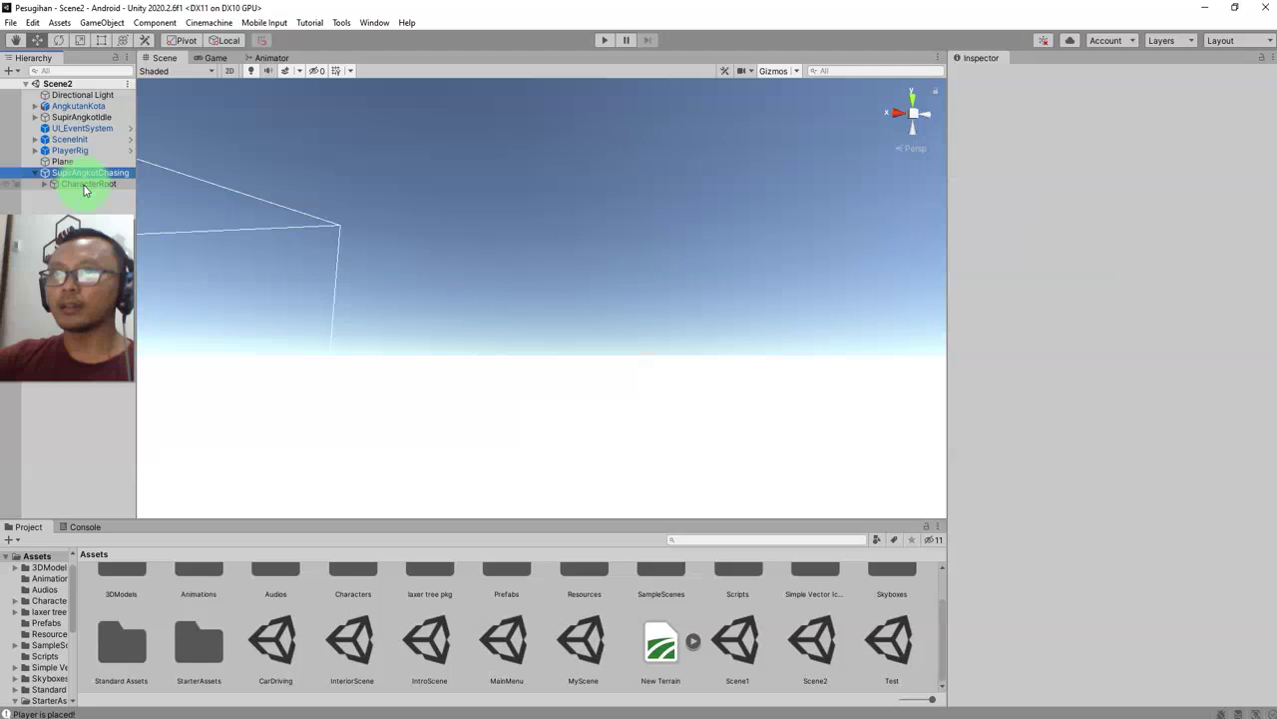
pyautogui.click(1127, 214)
pyautogui.doubleClick(661, 647)
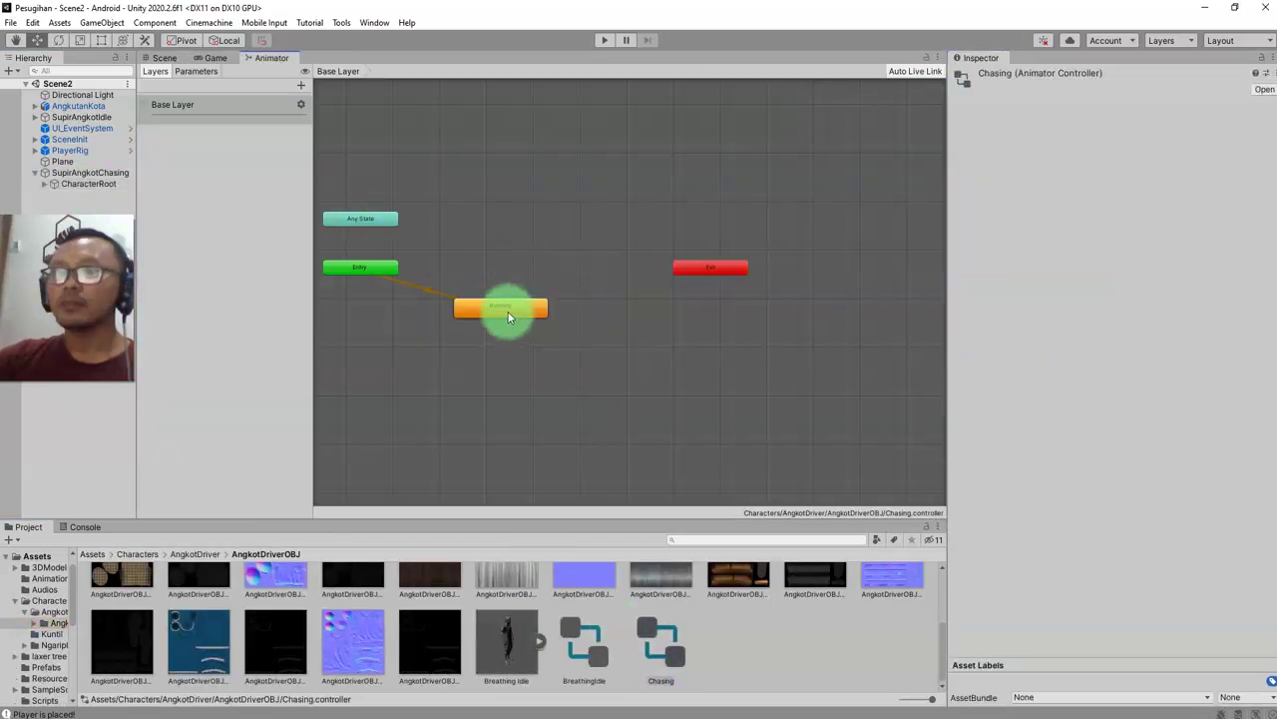
# Reposition the Running state, create an empty state below it, and name the new state Idle
pyautogui.moveTo(508, 316); pyautogui.dragTo(593, 203)
pyautogui.scroll(4, 587, 212)
pyautogui.moveTo(589, 222); pyautogui.dragTo(704, 247, button='middle')
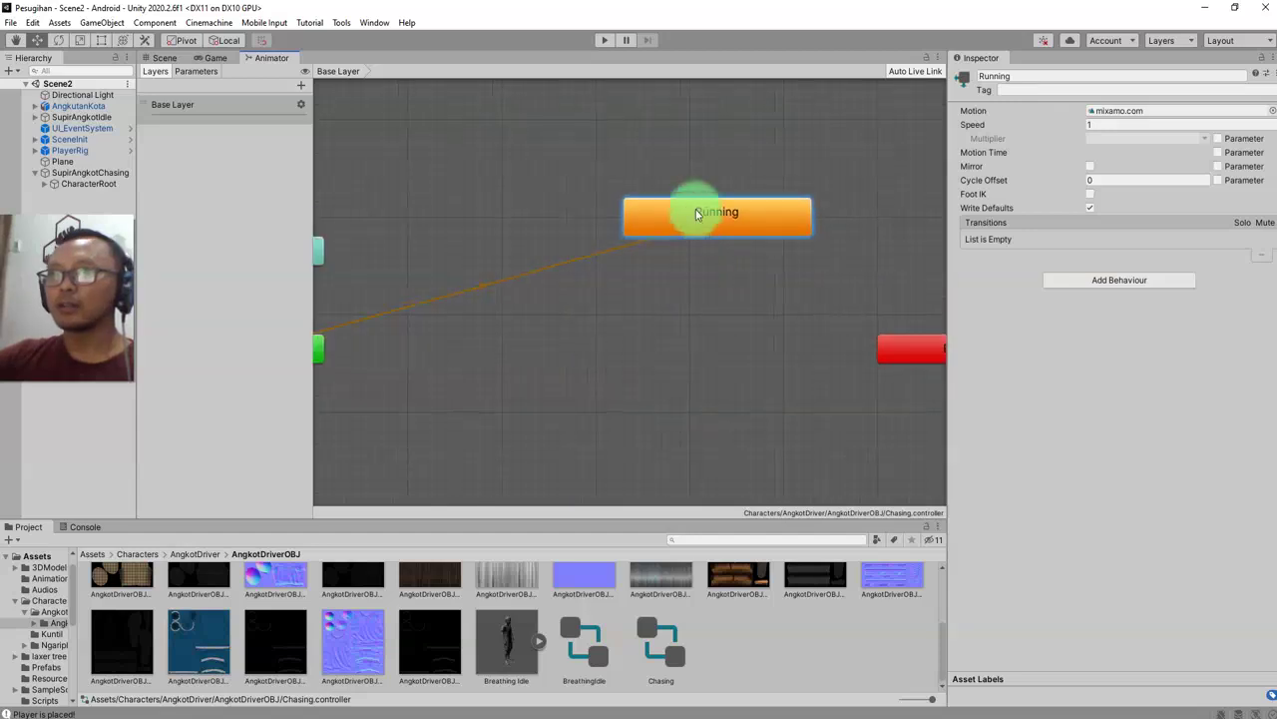
pyautogui.moveTo(696, 213); pyautogui.dragTo(735, 243)
pyautogui.rightClick(548, 357)
pyautogui.moveTo(633, 363)
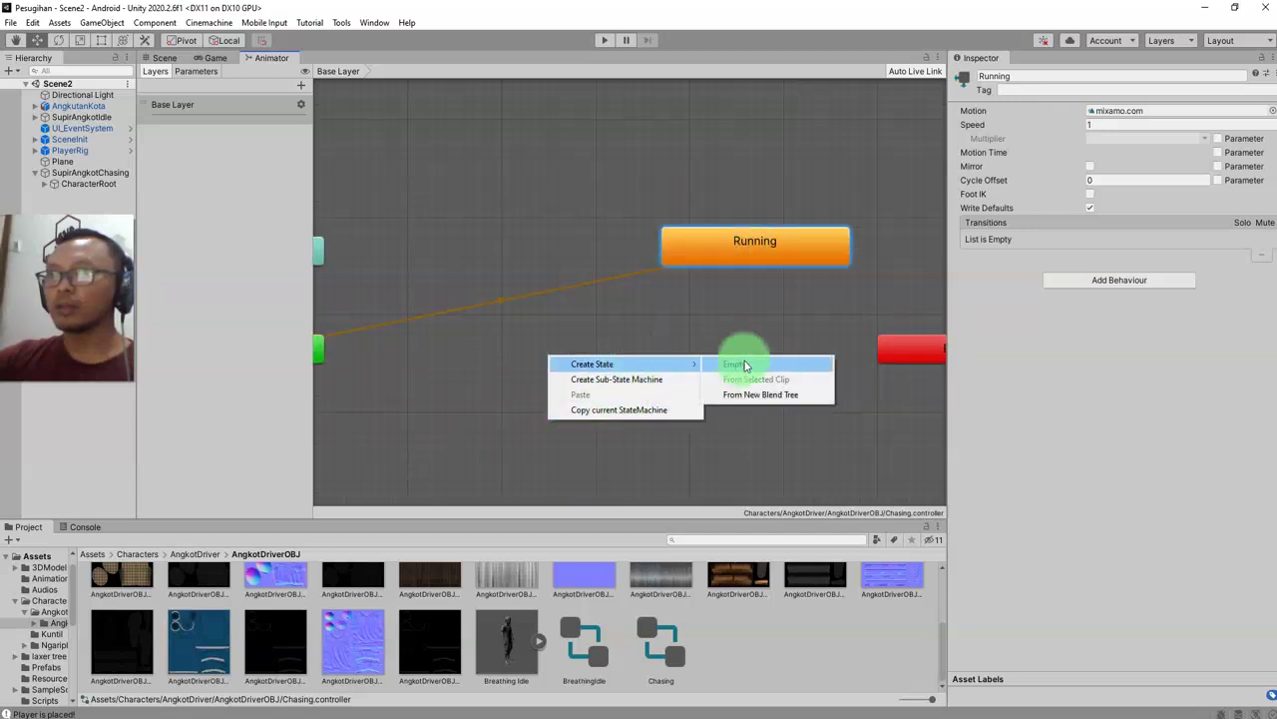
pyautogui.click(745, 366)
pyautogui.moveTo(649, 384); pyautogui.dragTo(584, 384)
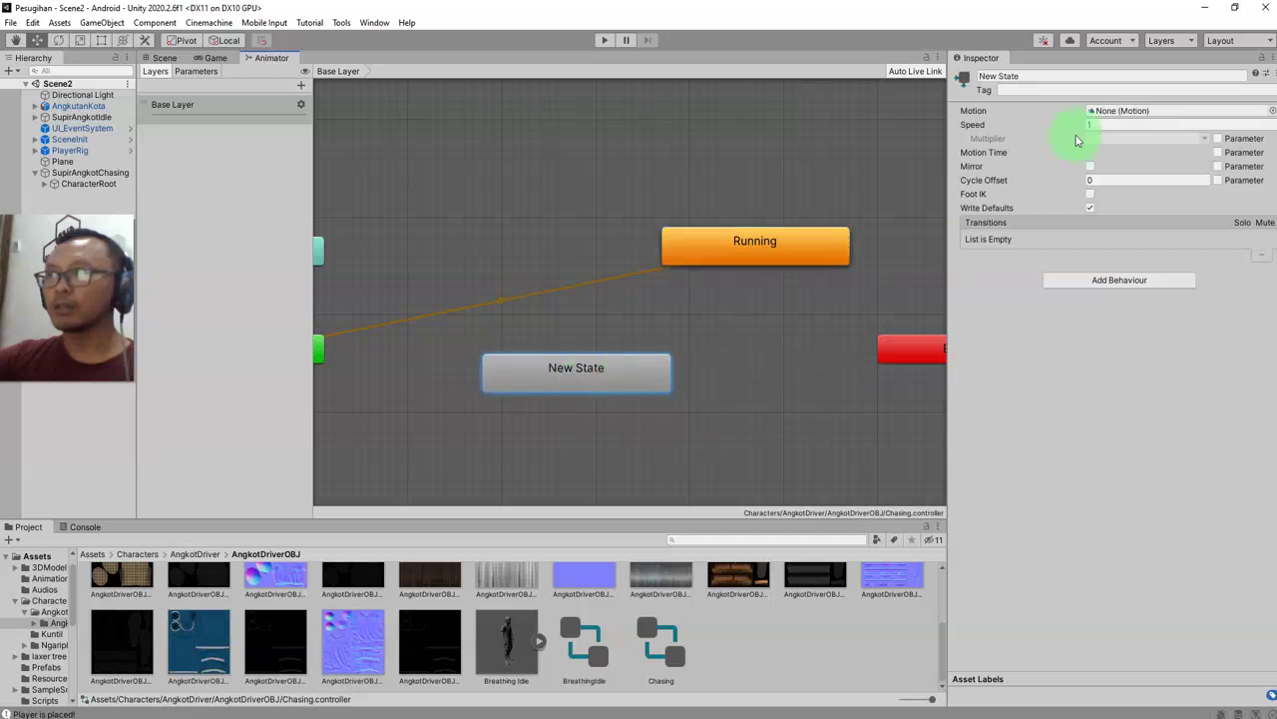
pyautogui.click(1045, 80)
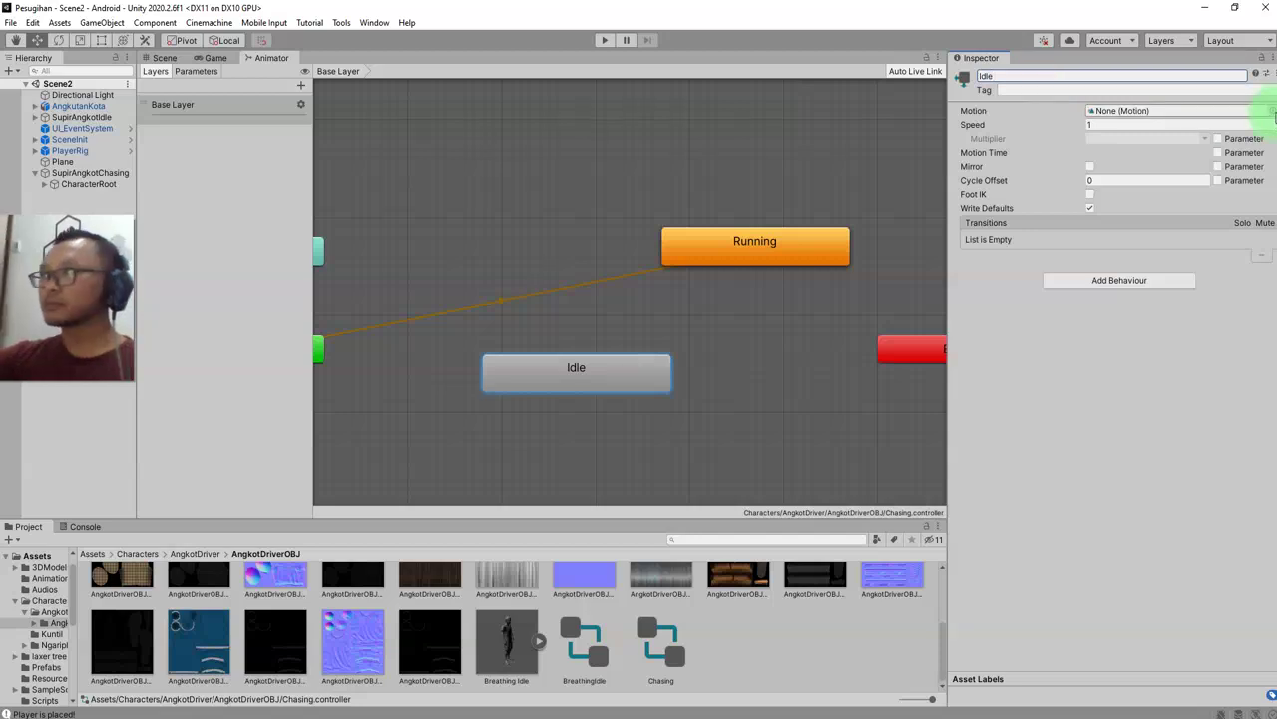
# Set the Idle state's motion to the mixamo.com clip from the AngkotDriverOBJ character folder
pyautogui.click(1272, 110)
pyautogui.scroll(-10, 846, 265)
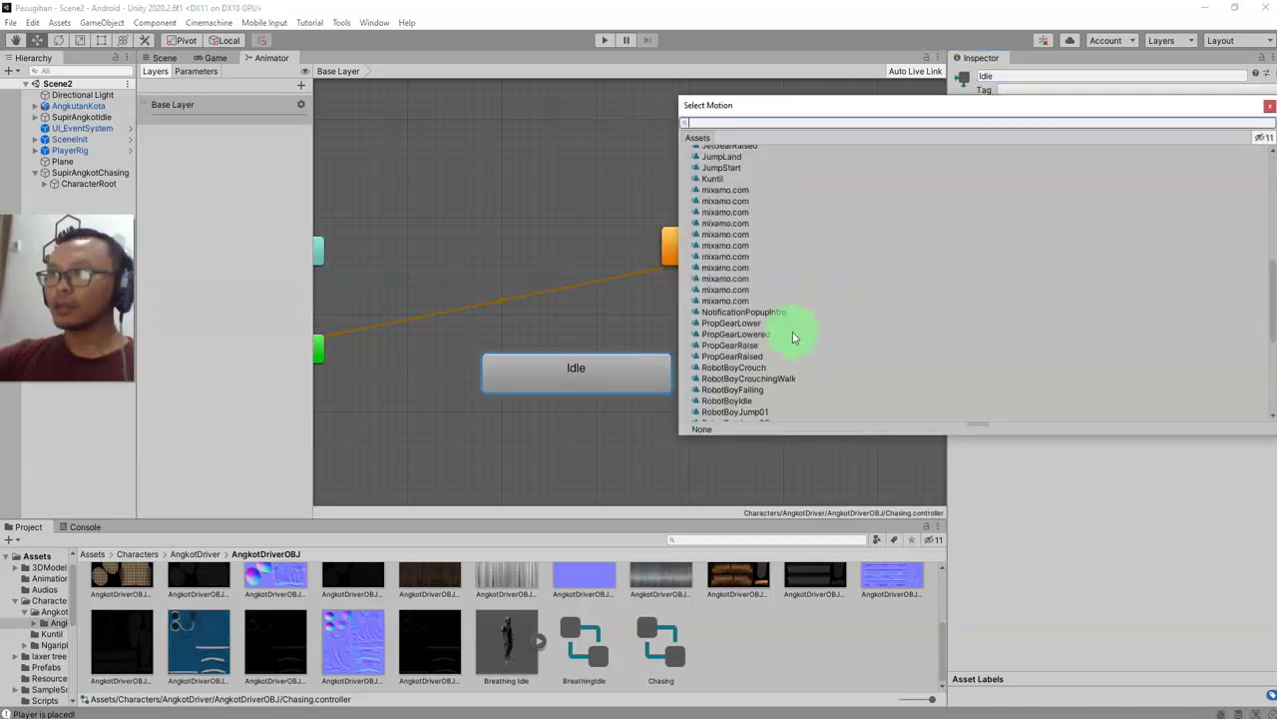
pyautogui.click(725, 191)
pyautogui.press('Down')
pyautogui.press('Down')
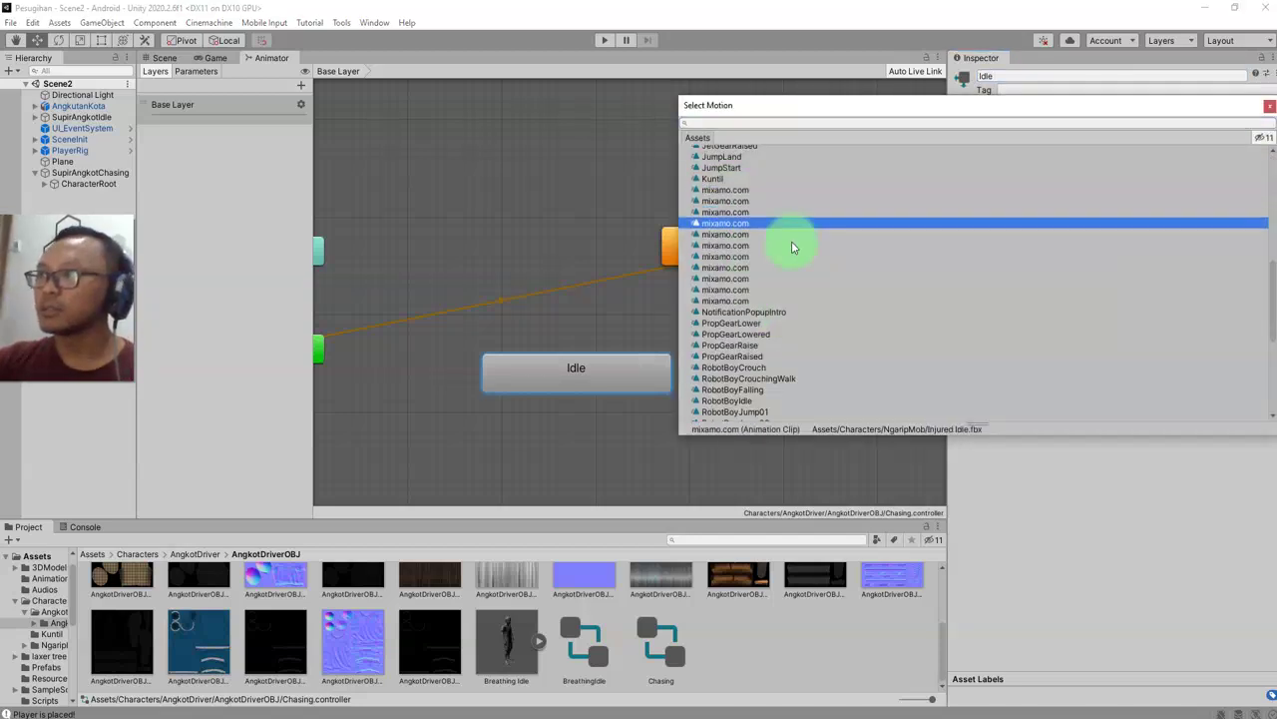
pyautogui.press('Down')
pyautogui.press('Down')
pyautogui.press('Down')
pyautogui.press('Down')
pyautogui.press('Down')
pyautogui.press('Down')
pyautogui.press('Down')
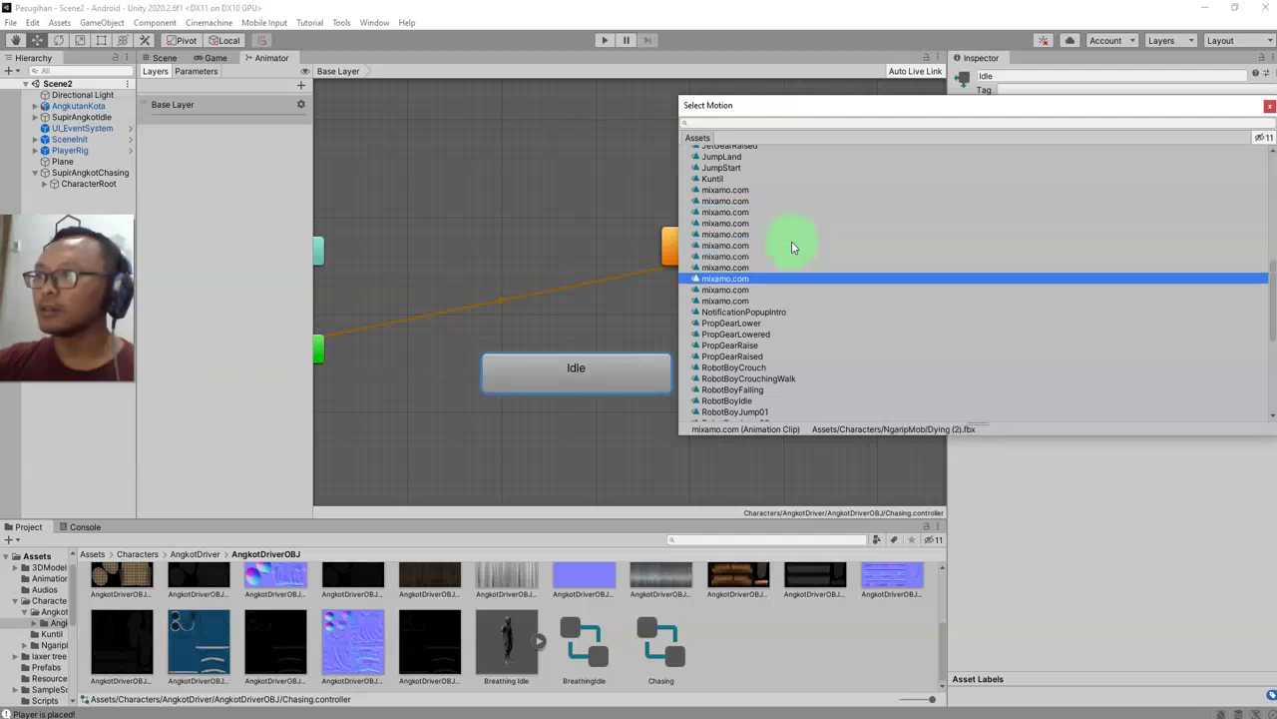
pyautogui.press('Down')
pyautogui.press('Up')
pyautogui.press('Down')
pyautogui.press('Return')
# Move the Idle state and make a transition from Entry to Idle
pyautogui.moveTo(565, 369); pyautogui.dragTo(641, 368)
pyautogui.moveTo(671, 354); pyautogui.dragTo(744, 317, button='middle')
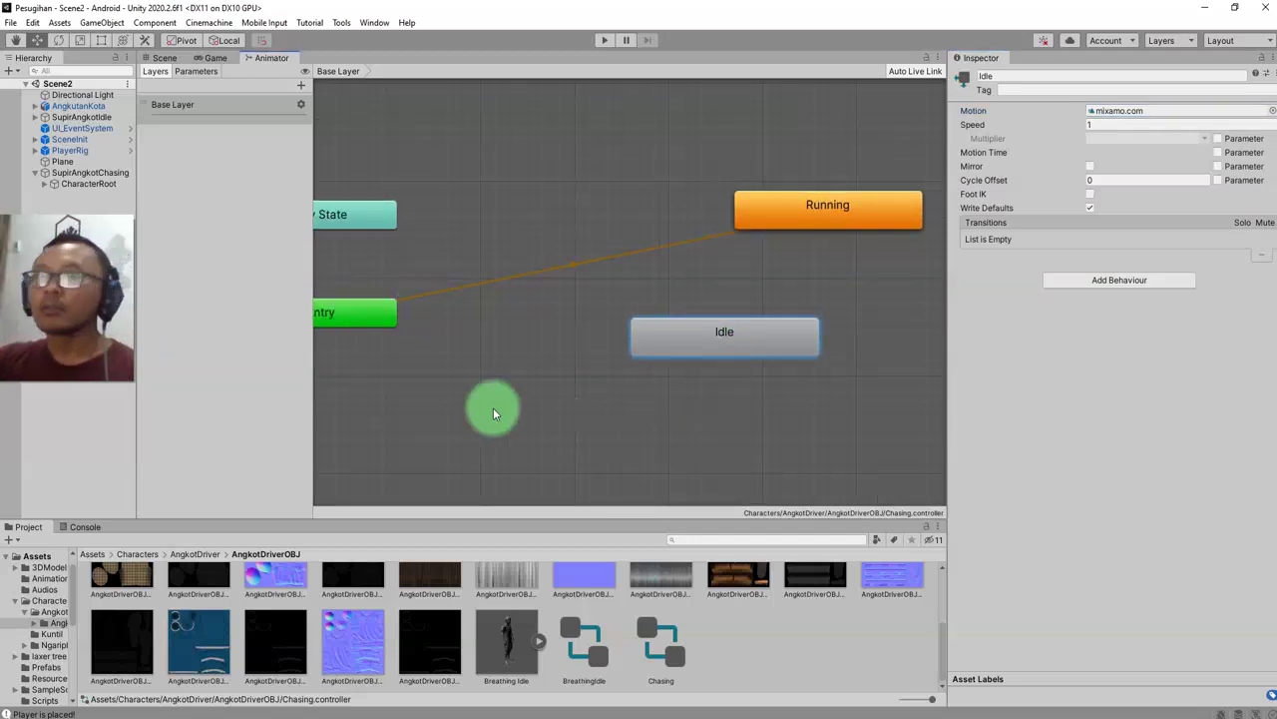
pyautogui.rightClick(372, 311)
pyautogui.click(456, 324)
pyautogui.click(714, 340)
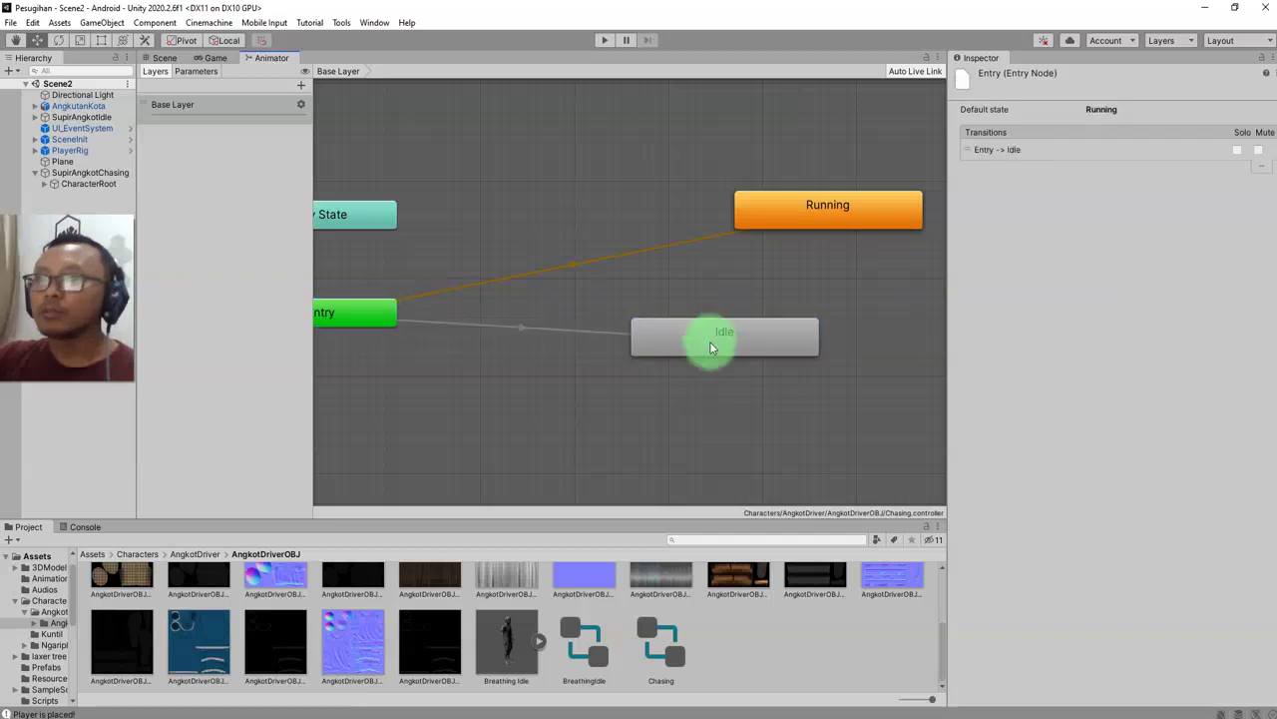
# Rearrange the state graph so that Idle sits above Running, between Entry and Exit
pyautogui.click(578, 265)
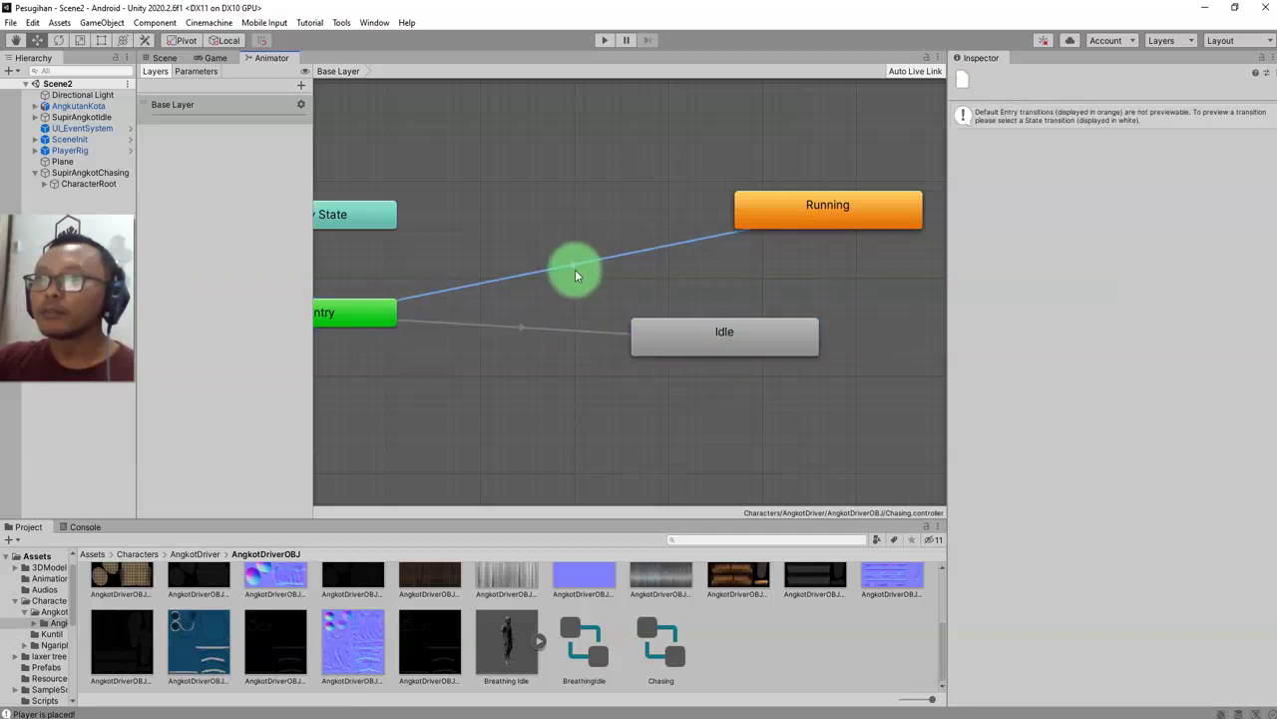
pyautogui.moveTo(659, 352); pyautogui.dragTo(595, 177)
pyautogui.moveTo(768, 218); pyautogui.dragTo(653, 388)
pyautogui.press('a')
pyautogui.scroll(-3, 759, 339)
pyautogui.moveTo(765, 359); pyautogui.dragTo(669, 329, button='middle')
pyautogui.moveTo(603, 382); pyautogui.dragTo(597, 384)
pyautogui.moveTo(623, 215); pyautogui.dragTo(640, 270)
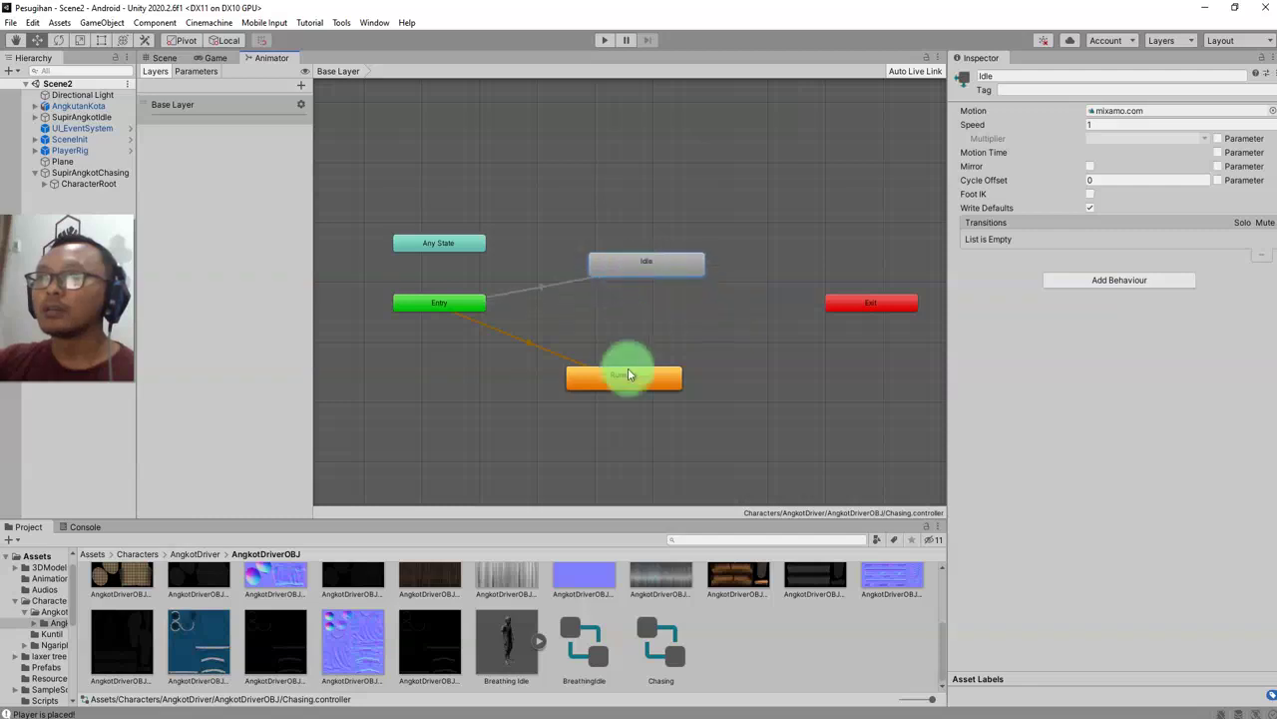
# Try to remove the default transition from Entry to Running
pyautogui.click(528, 345)
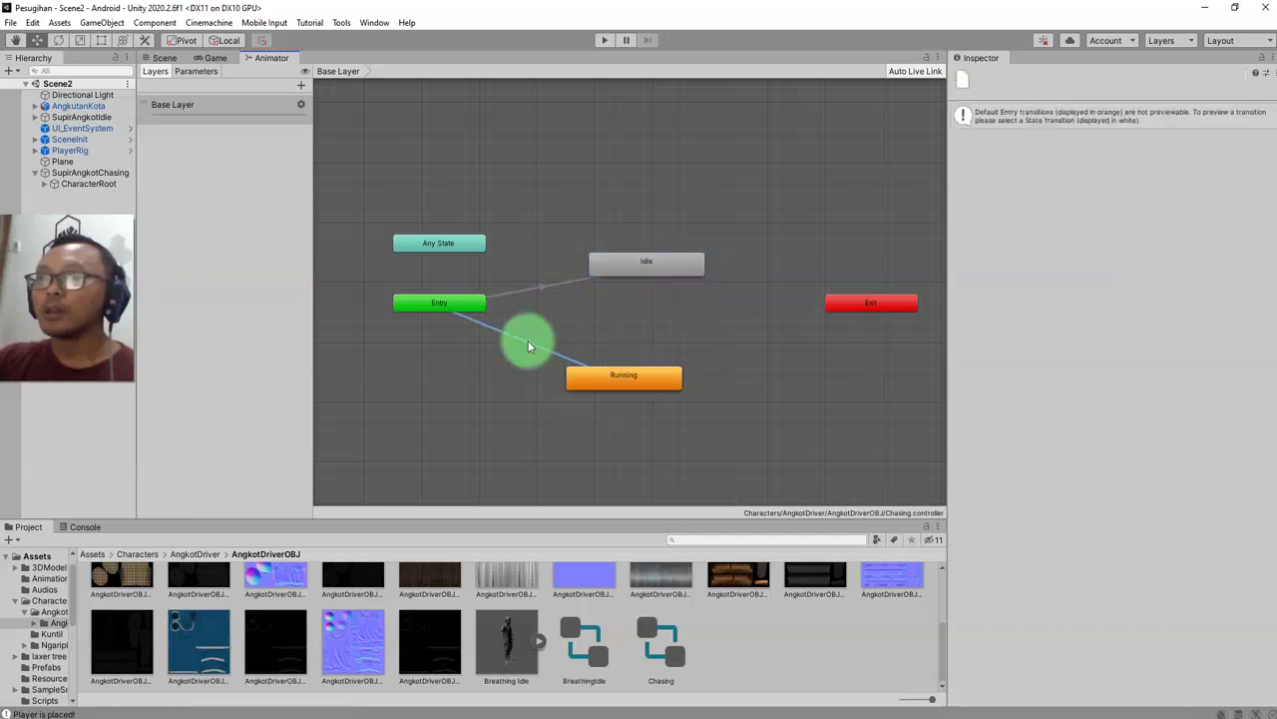
pyautogui.rightClick(528, 340)
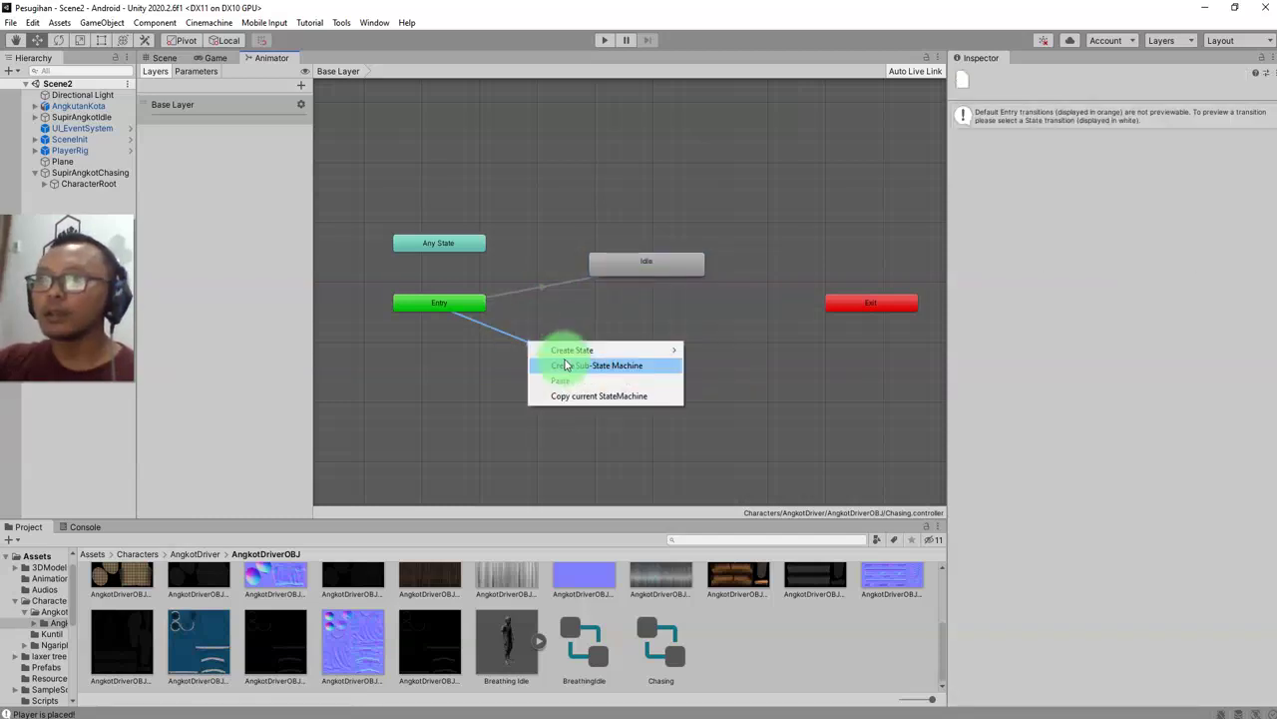
pyautogui.click(603, 311)
pyautogui.moveTo(607, 366); pyautogui.dragTo(731, 377)
pyautogui.rightClick(681, 379)
pyautogui.click(565, 350)
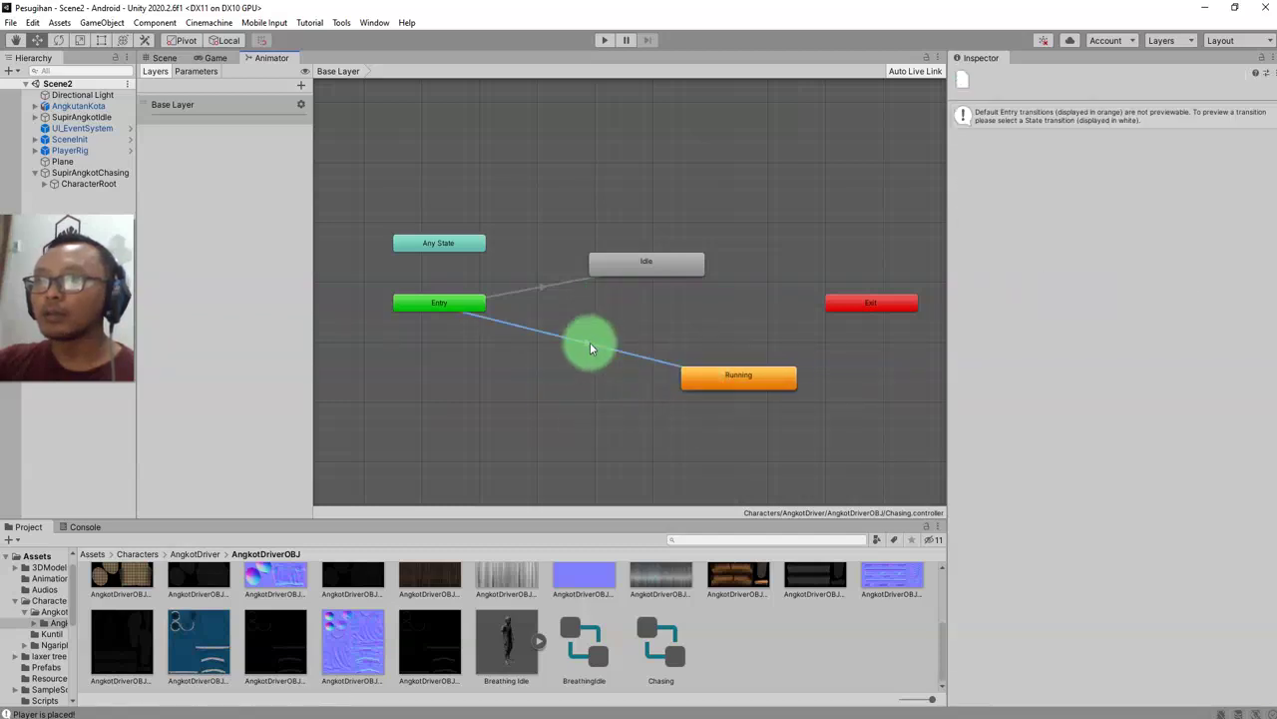
pyautogui.rightClick(590, 344)
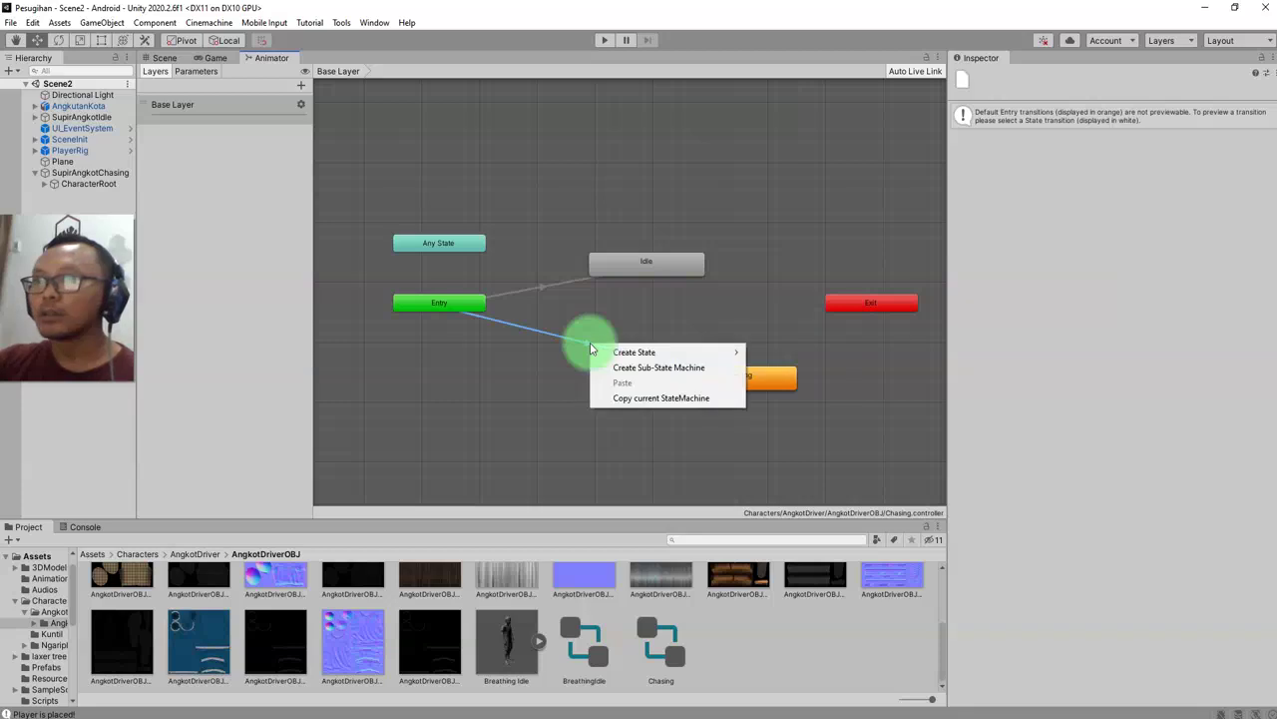
# Delete the transition from Entry to Idle
pyautogui.click(541, 286)
pyautogui.rightClick(541, 287)
pyautogui.click(538, 293)
pyautogui.press('Delete')
# Locate the Running state's motion clip in the project and place the Idle state just above Running
pyautogui.click(599, 345)
pyautogui.moveTo(694, 371); pyautogui.dragTo(611, 359)
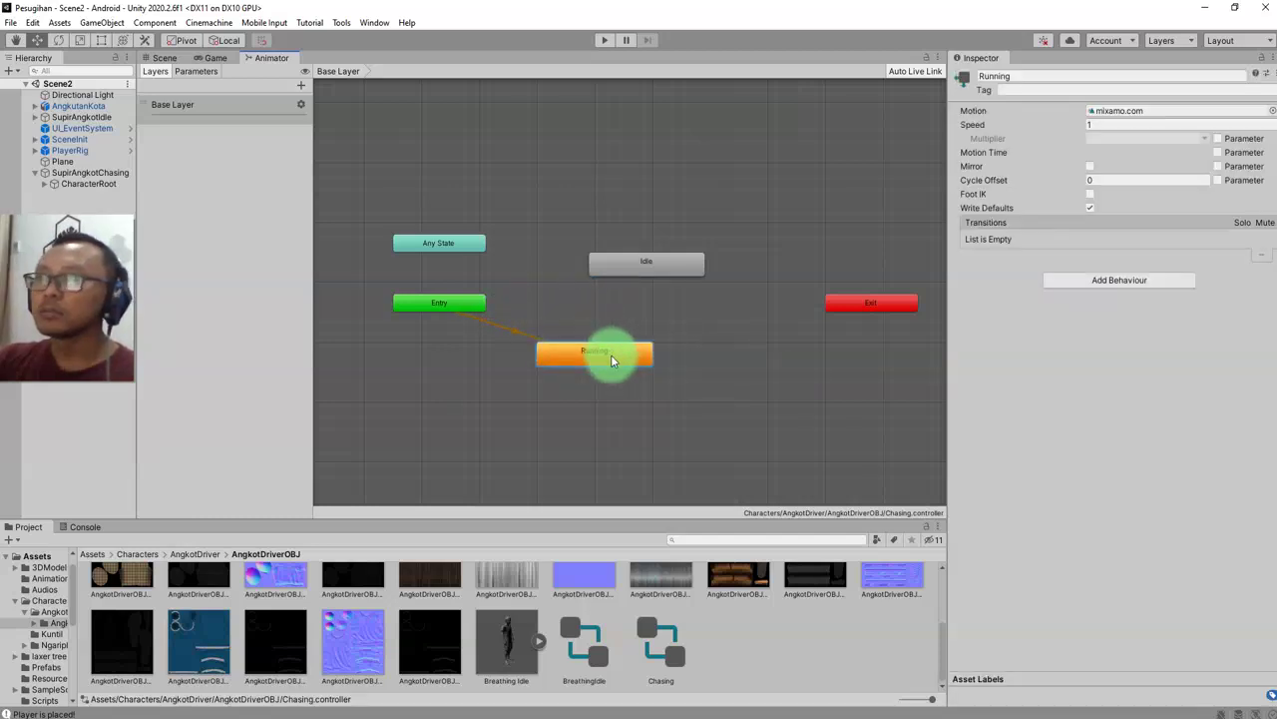
pyautogui.doubleClick(611, 354)
pyautogui.click(701, 353)
pyautogui.doubleClick(605, 357)
pyautogui.moveTo(655, 263); pyautogui.dragTo(636, 320)
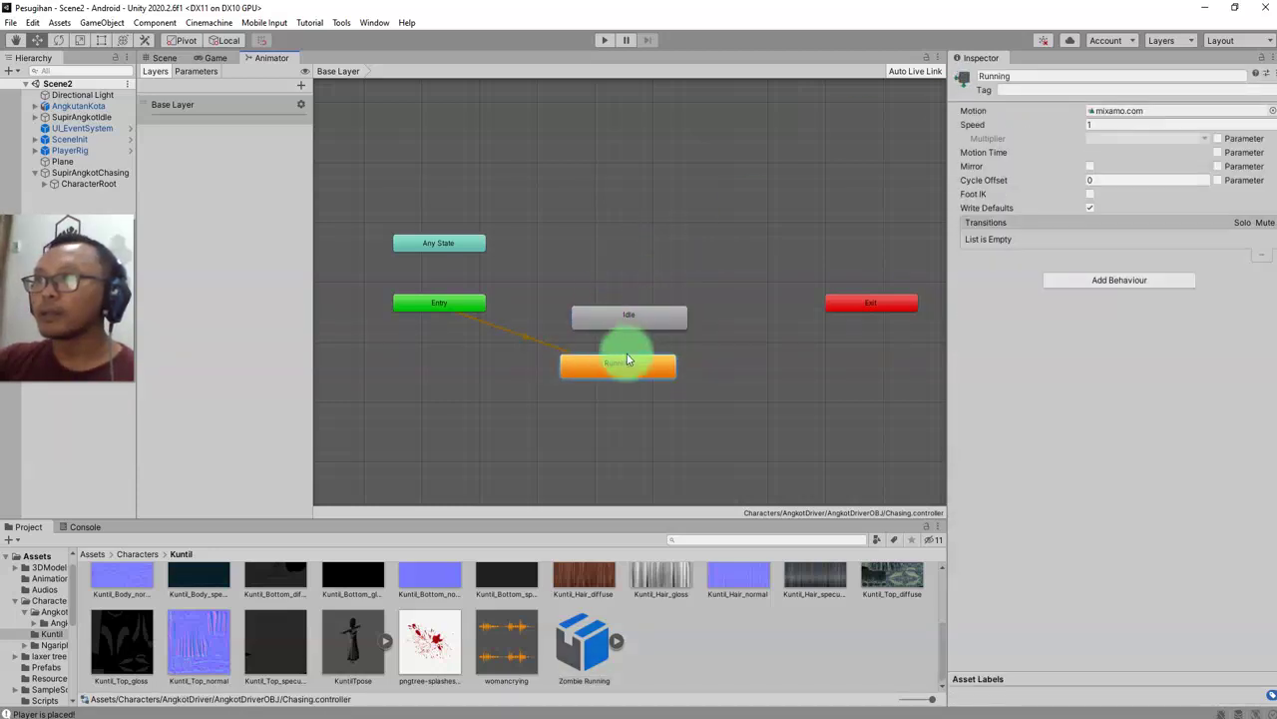
# Swap the state names by renaming the default Running state Idle 0 and the former Idle state Running
pyautogui.click(1035, 75)
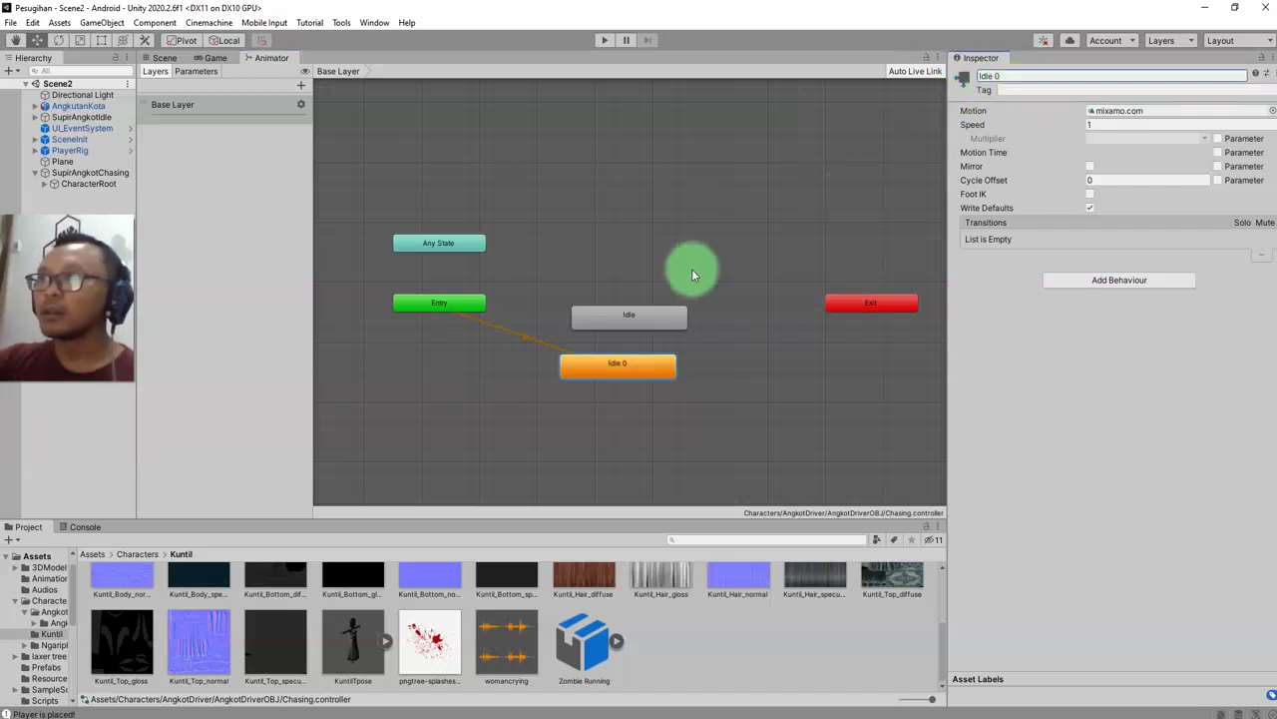
pyautogui.doubleClick(640, 312)
pyautogui.click(632, 311)
pyautogui.click(1065, 79)
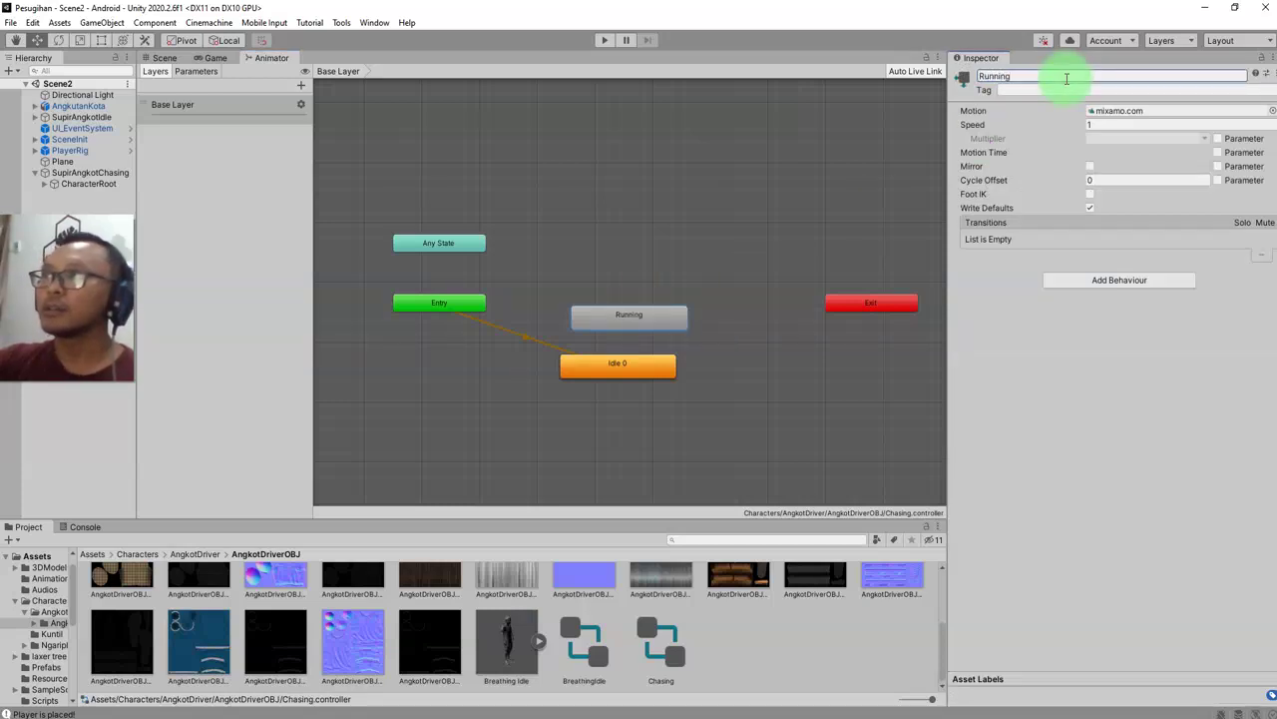
# Rename the default state Idle 0 to Idle and move it down, further below the Entry node
pyautogui.click(615, 366)
pyautogui.click(1036, 79)
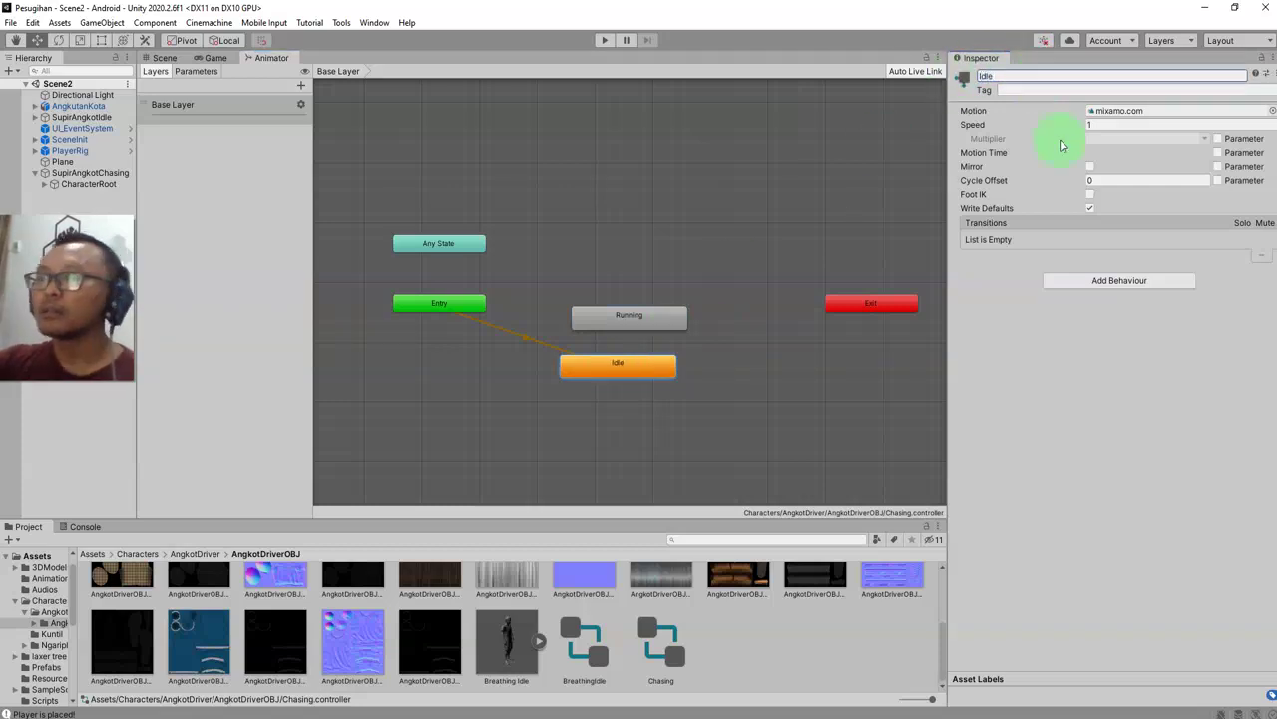
pyautogui.rightClick(595, 374)
pyautogui.moveTo(593, 371); pyautogui.dragTo(526, 411)
# Create a transition from the Idle state to Running and move Running higher, between Any State and Exit
pyautogui.rightClick(557, 410)
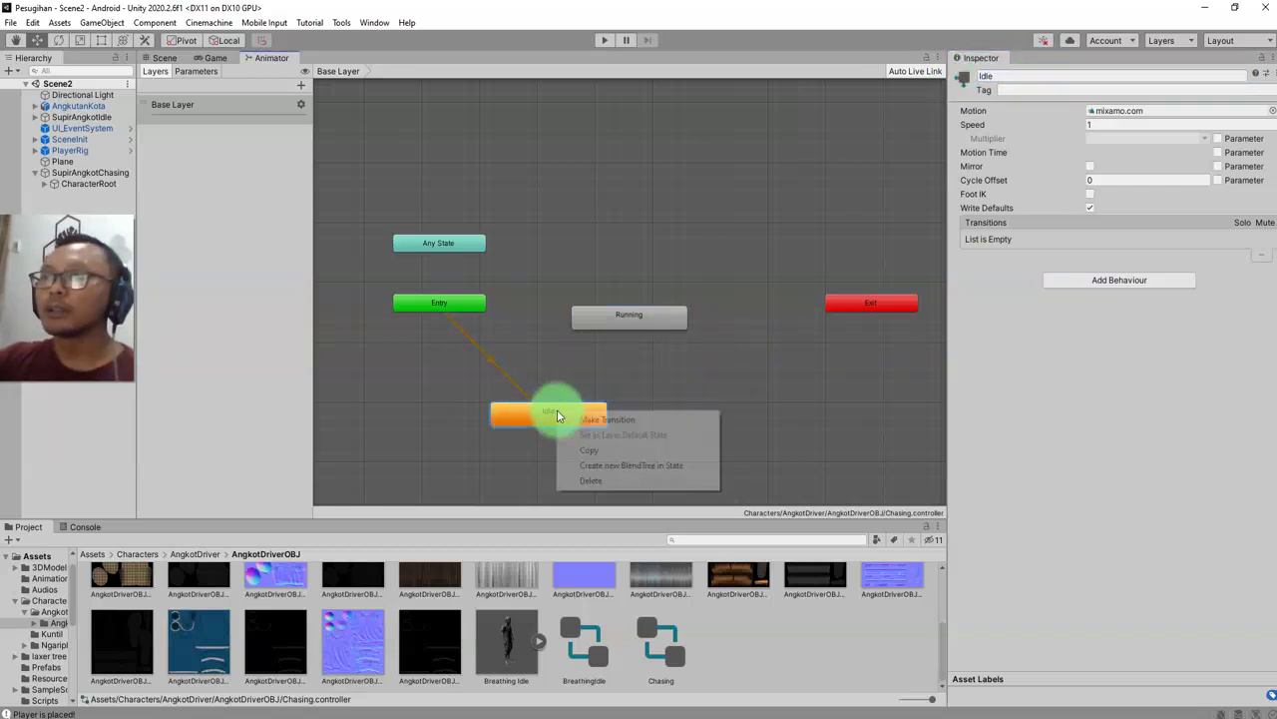
pyautogui.click(606, 423)
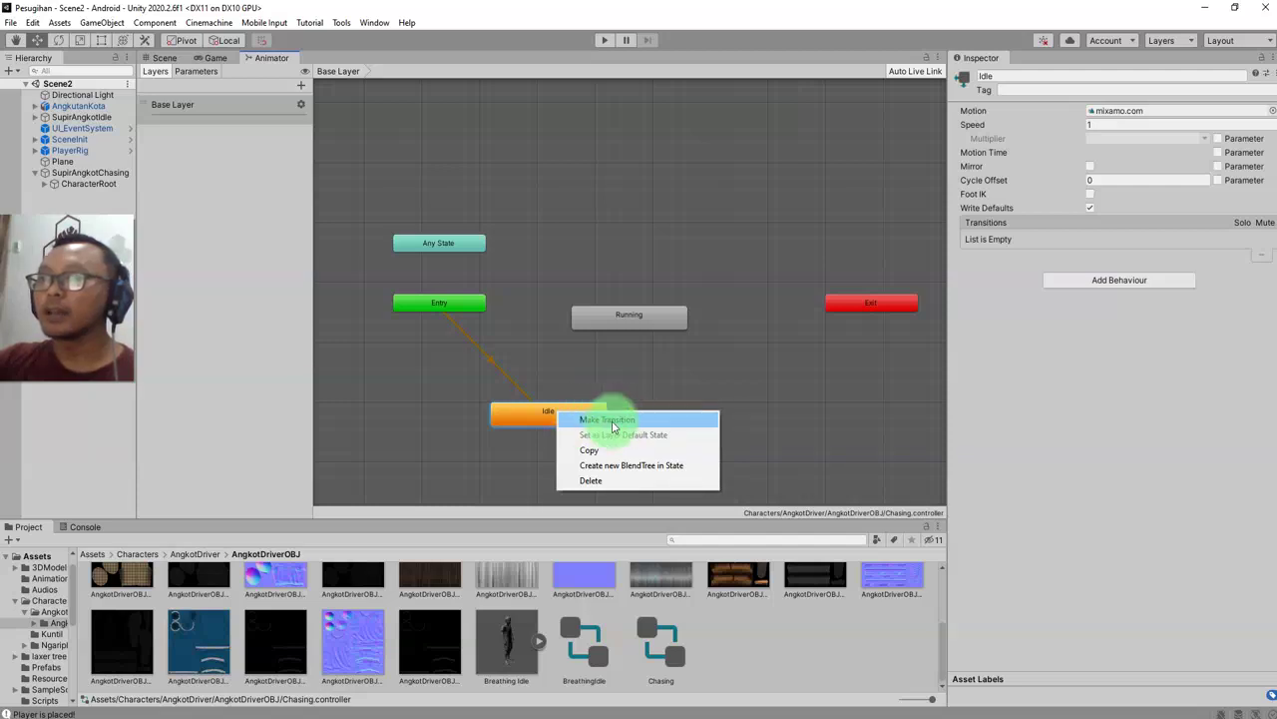
pyautogui.click(636, 327)
pyautogui.moveTo(635, 326); pyautogui.dragTo(752, 245)
pyautogui.doubleClick(714, 256)
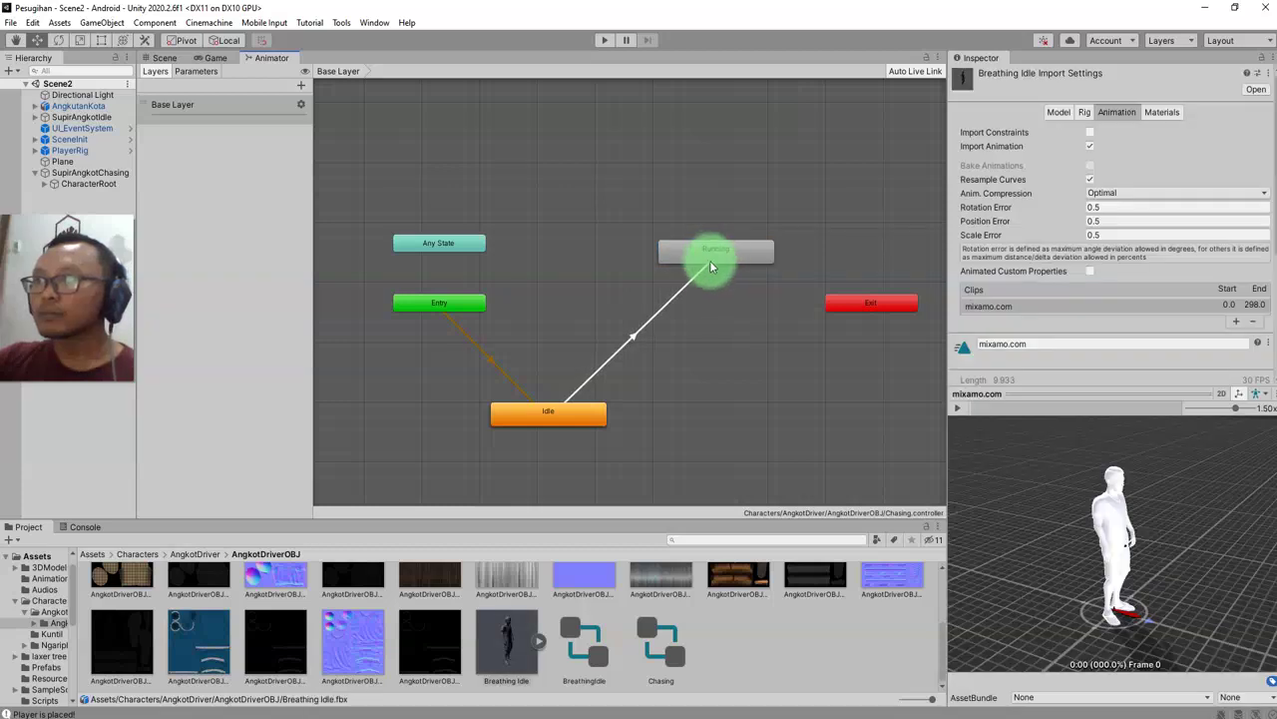
# Choose another mixamo.com animation clip as the Running state's motion
pyautogui.click(726, 251)
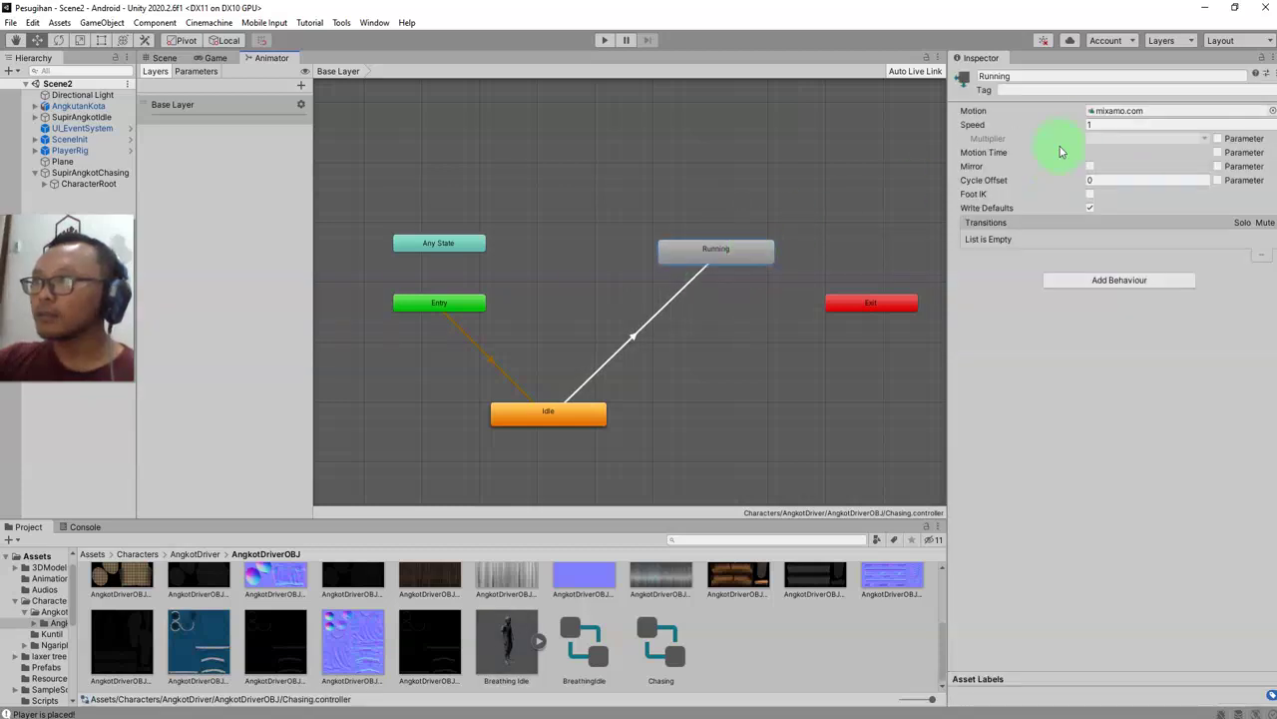
pyautogui.click(1271, 112)
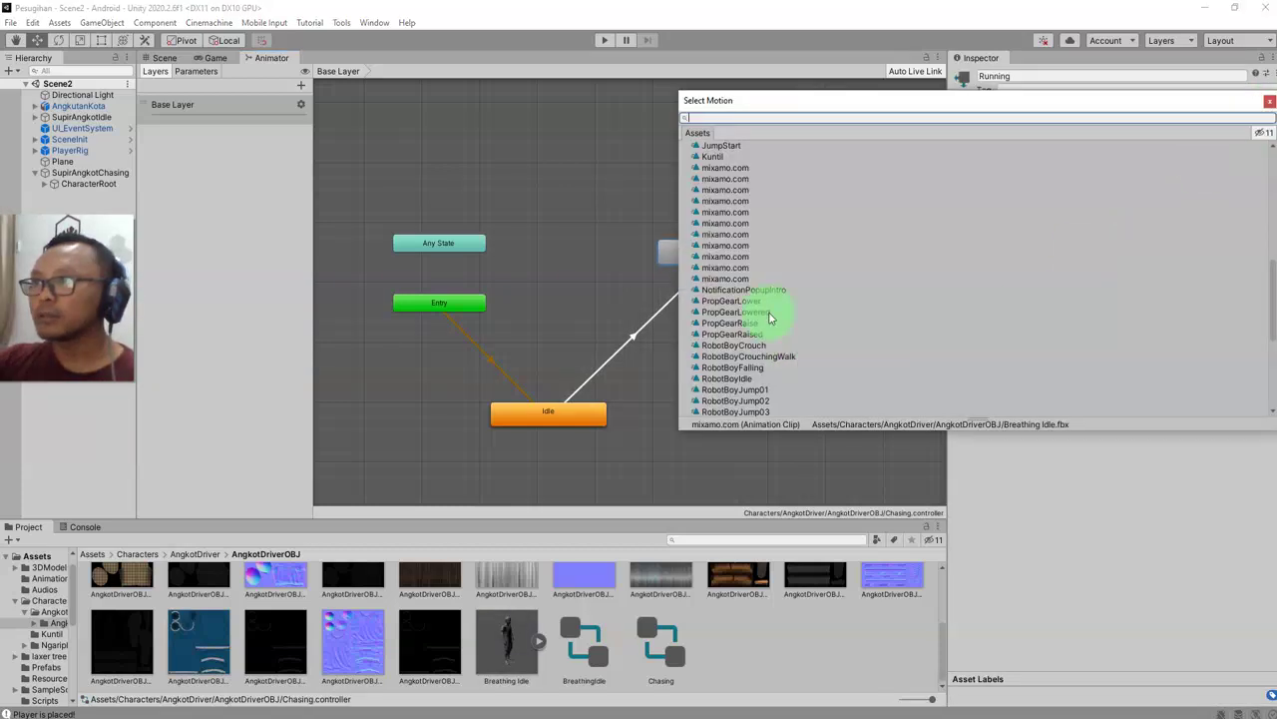
pyautogui.click(758, 268)
pyautogui.press('Down')
pyautogui.press('Up')
pyautogui.press('Up')
pyautogui.press('Up')
pyautogui.press('Up')
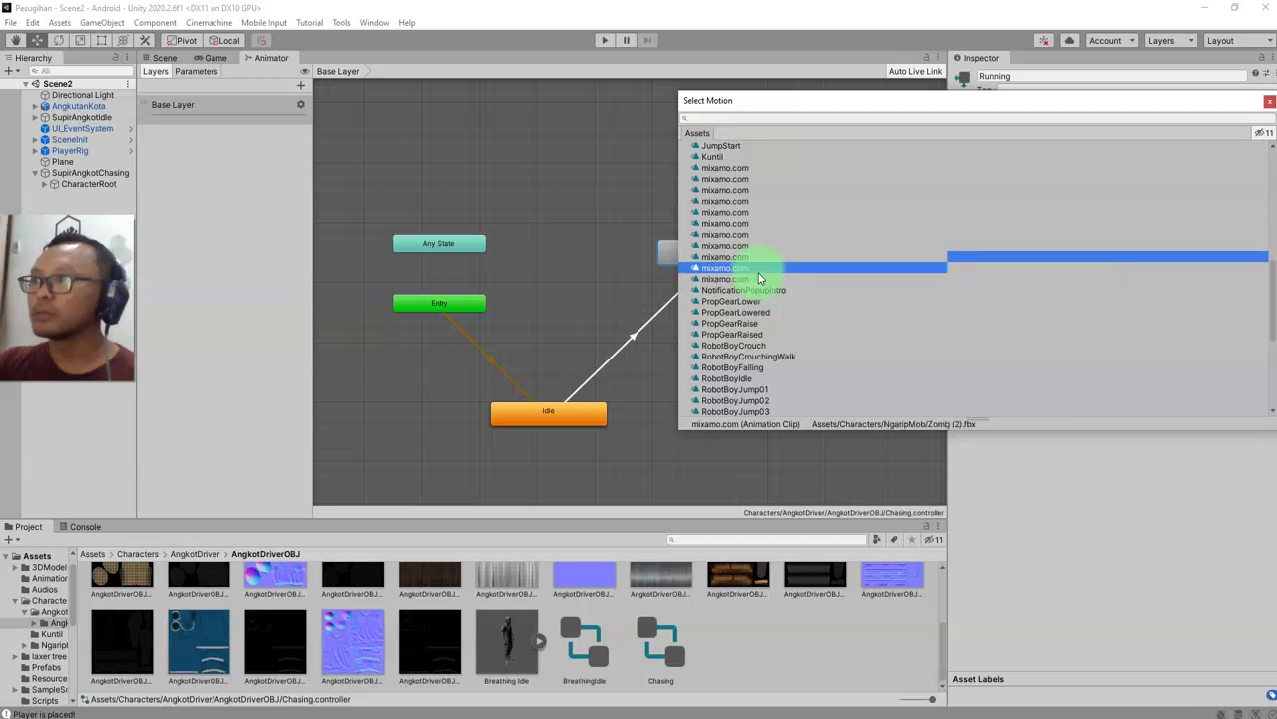
pyautogui.press('Return')
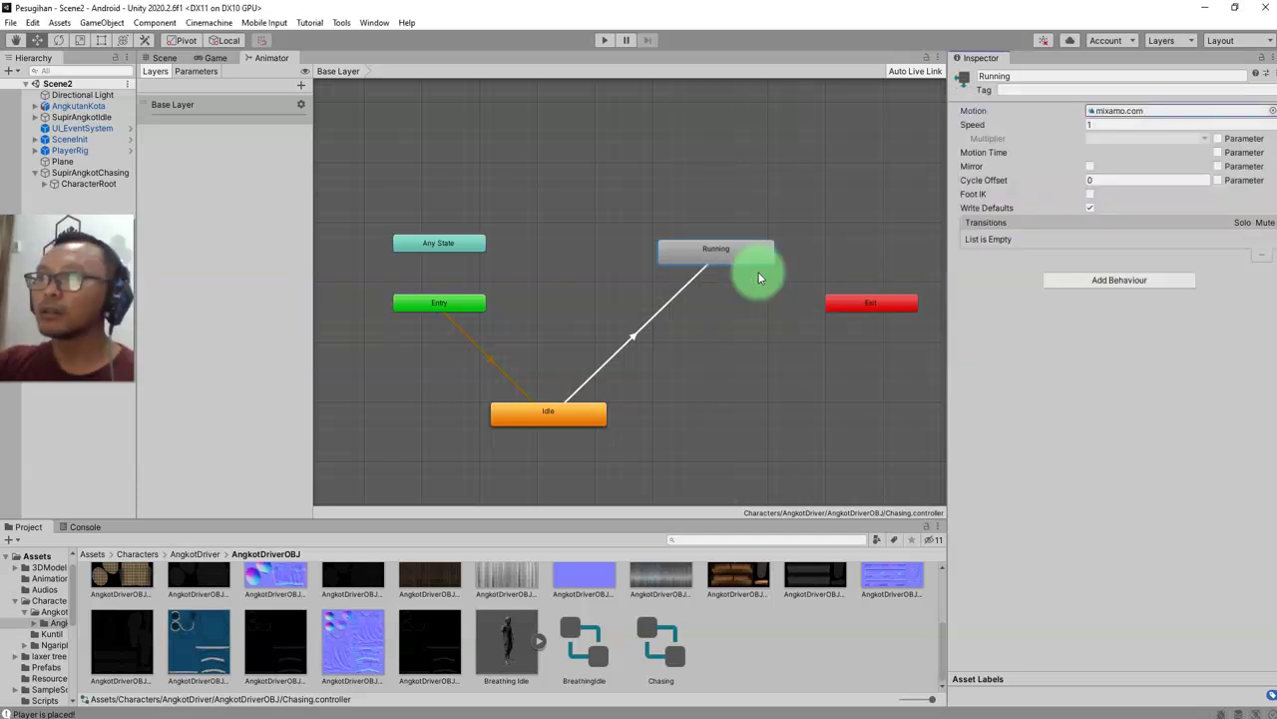
# Assign the mixamo.com clip from Breathing Idle.fbx as the Idle state's motion
pyautogui.click(558, 415)
pyautogui.click(1273, 110)
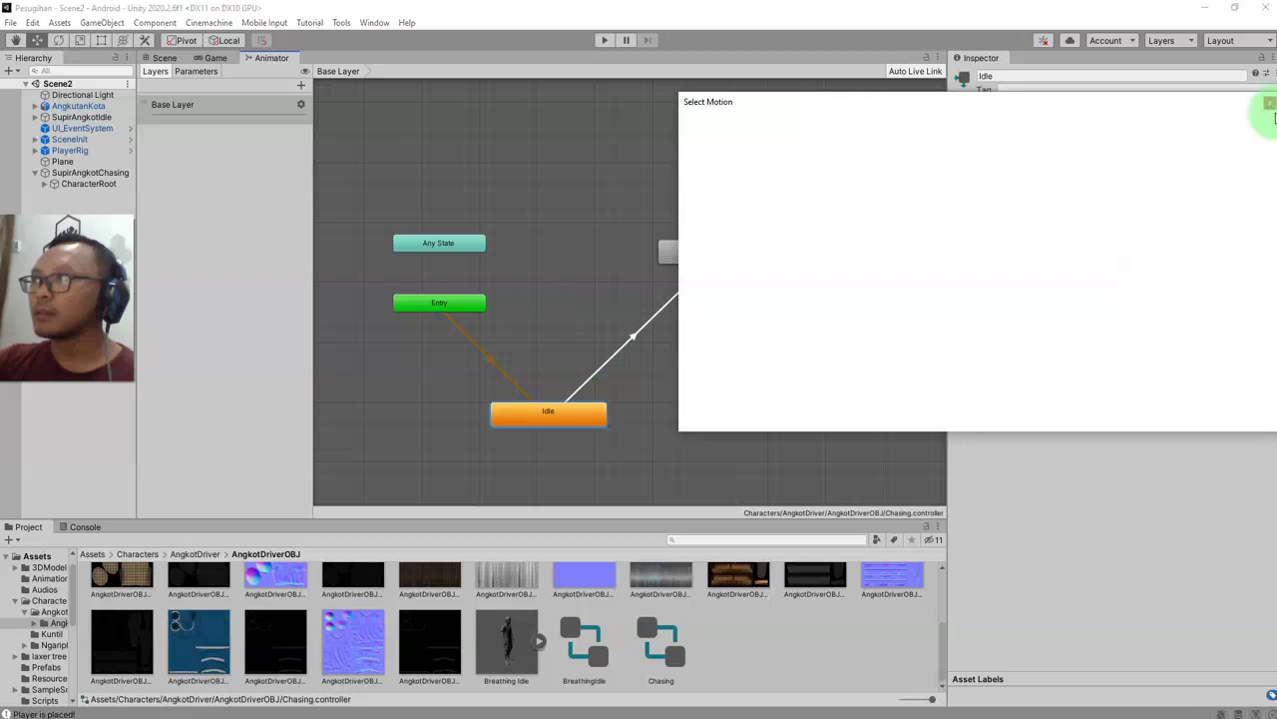
pyautogui.click(773, 314)
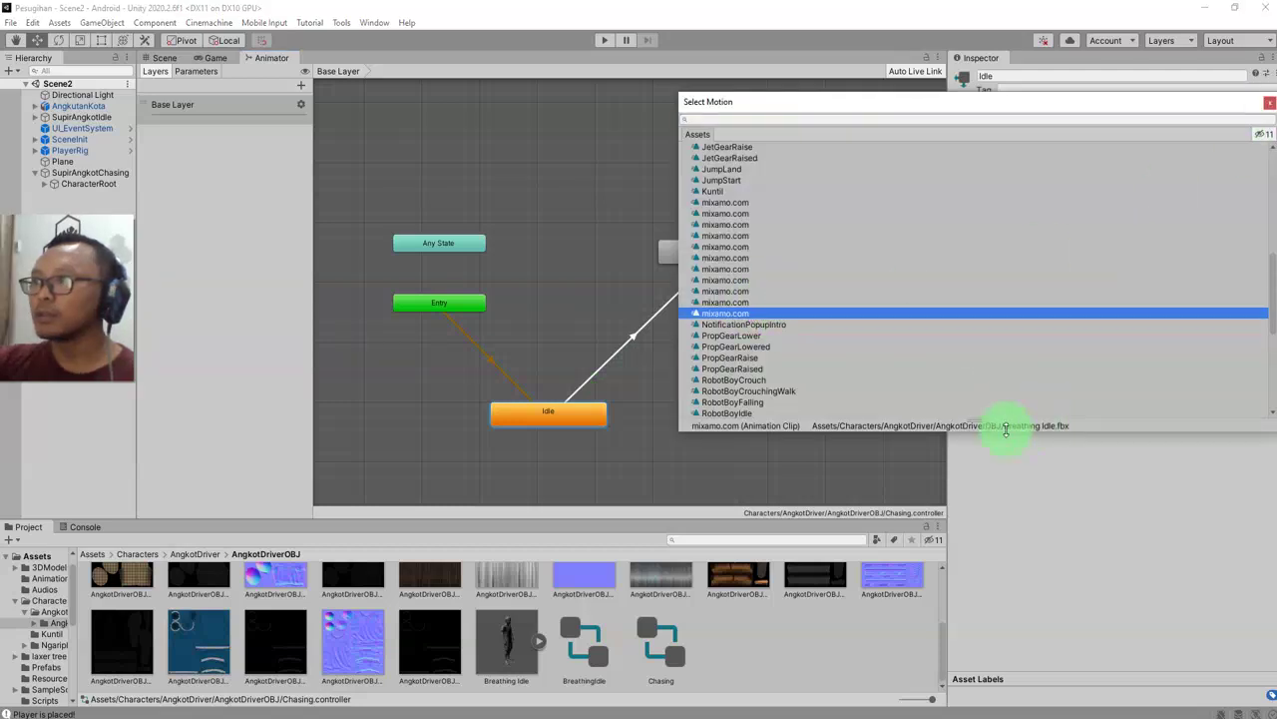
pyautogui.click(1269, 105)
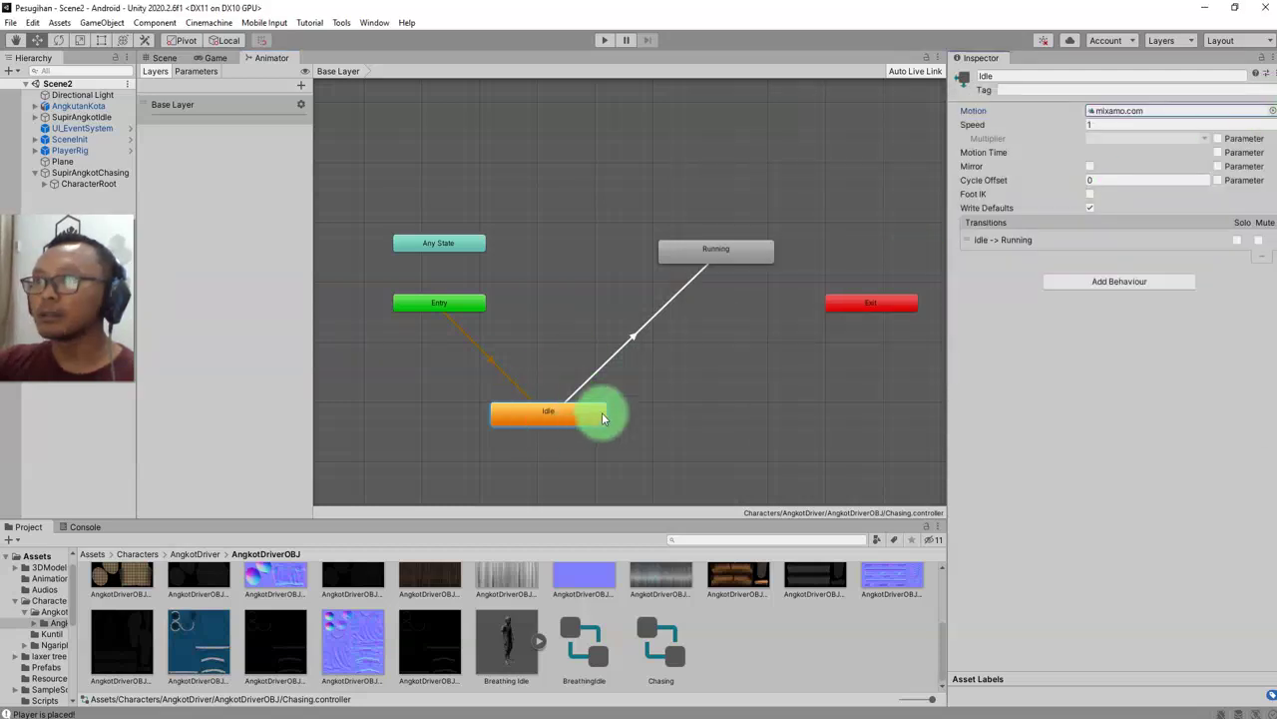
pyautogui.click(642, 349)
pyautogui.click(399, 257)
pyautogui.click(234, 112)
pyautogui.click(299, 86)
pyautogui.doubleClick(208, 146)
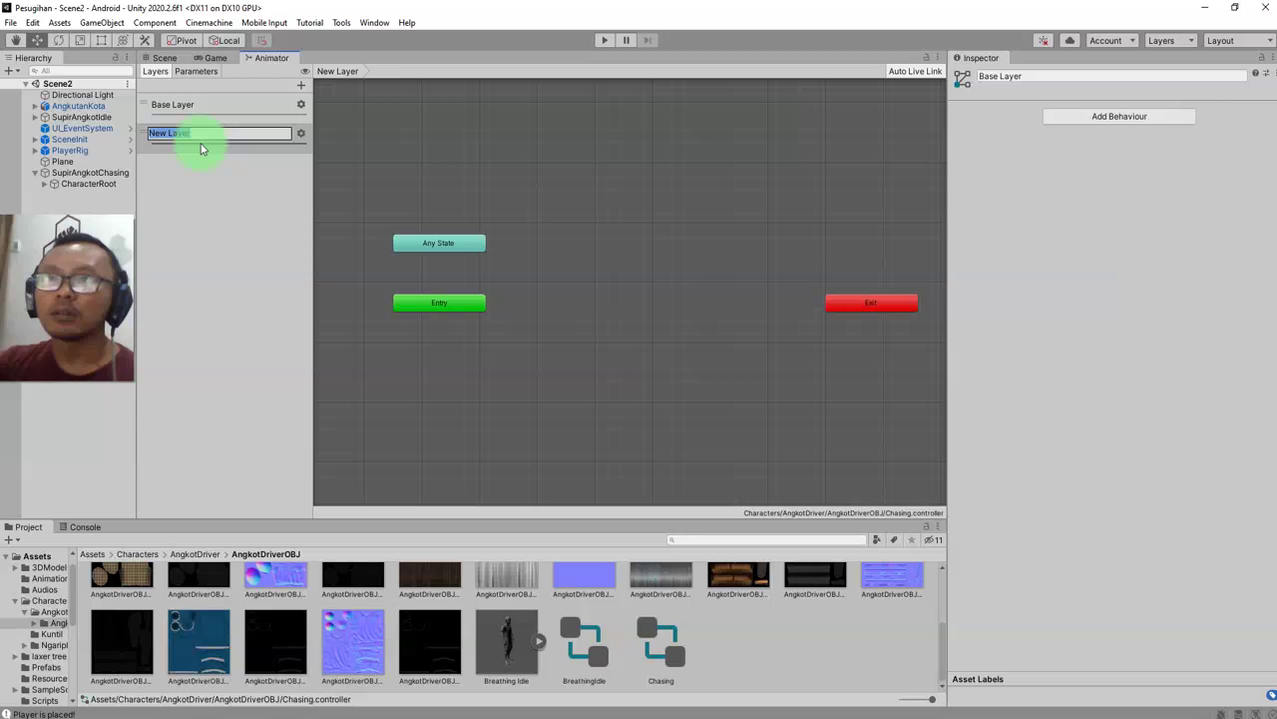
pyautogui.click(212, 159)
pyautogui.click(301, 133)
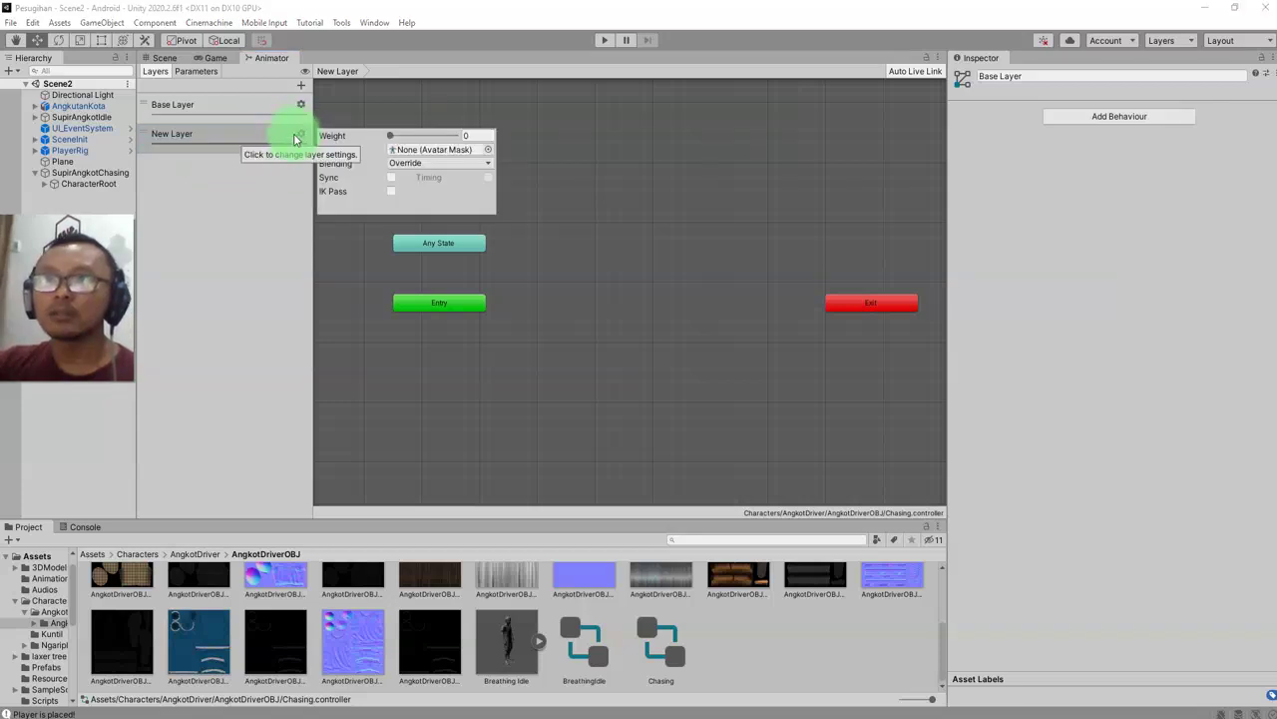
pyautogui.click(281, 184)
pyautogui.click(150, 138)
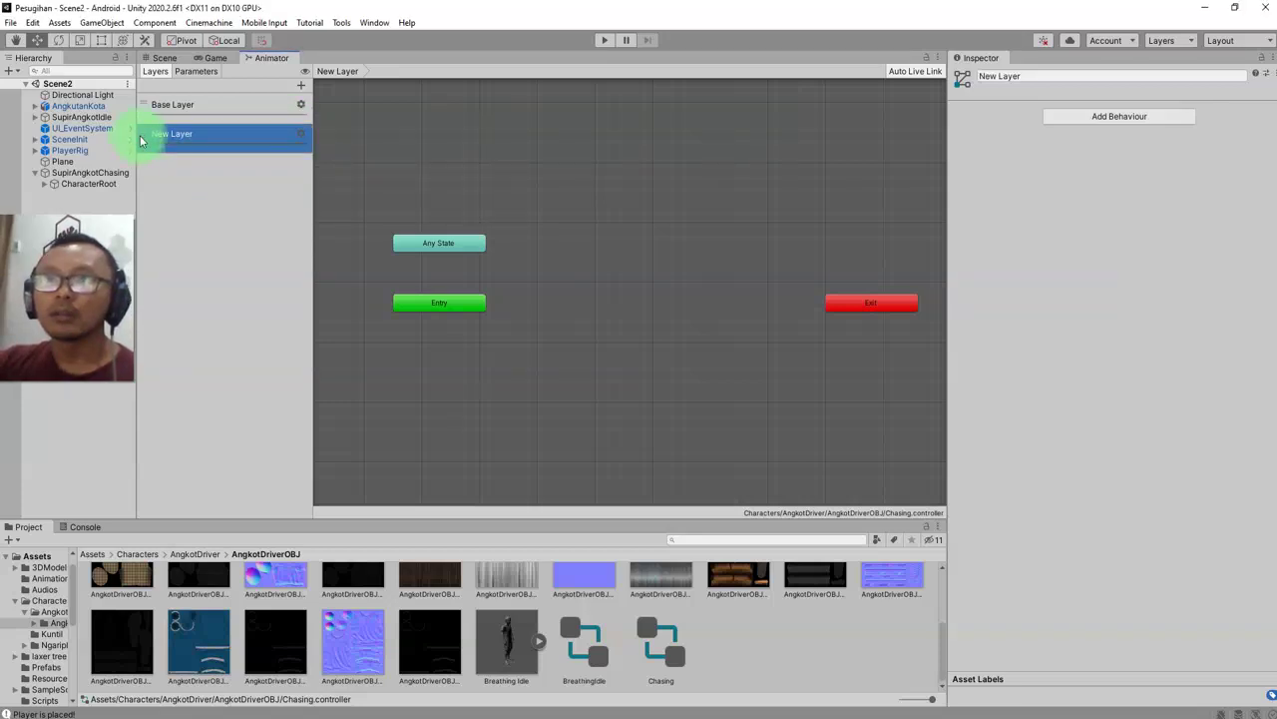
pyautogui.rightClick(221, 134)
pyautogui.click(280, 146)
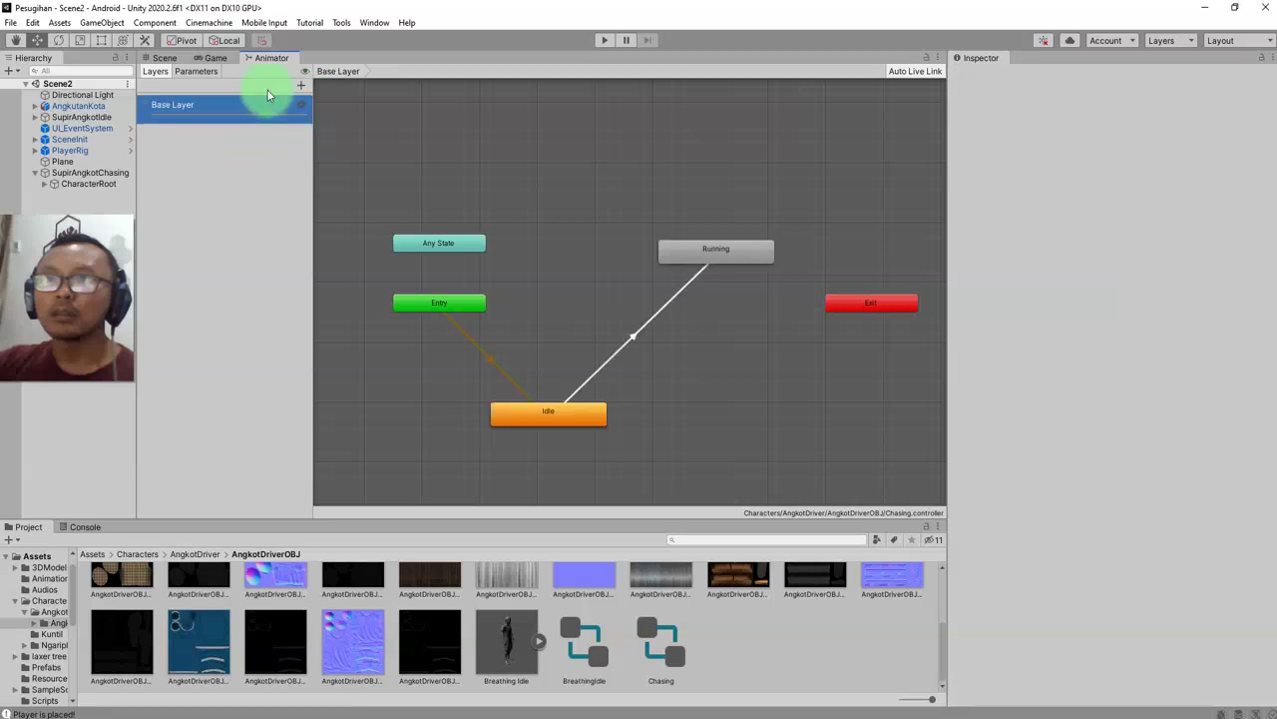
# Add a Bool parameter named isChasing to the Chasing animator controller
pyautogui.click(195, 72)
pyautogui.click(297, 85)
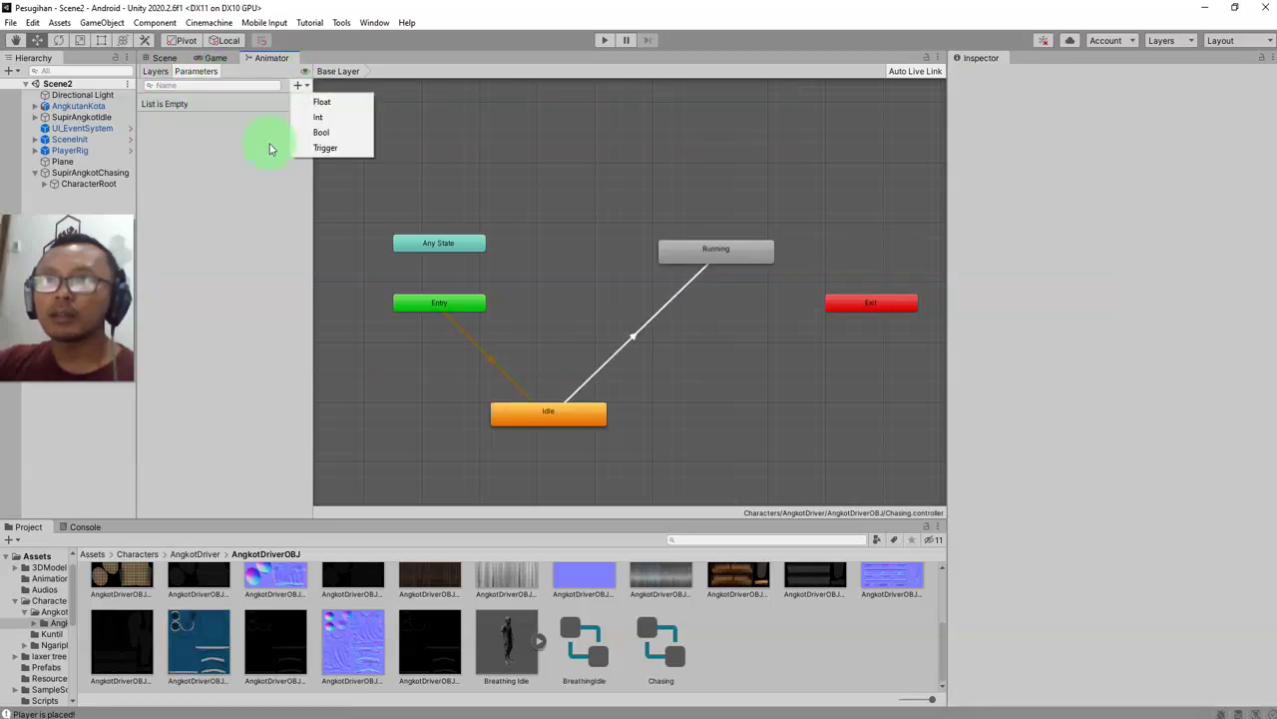
pyautogui.click(335, 131)
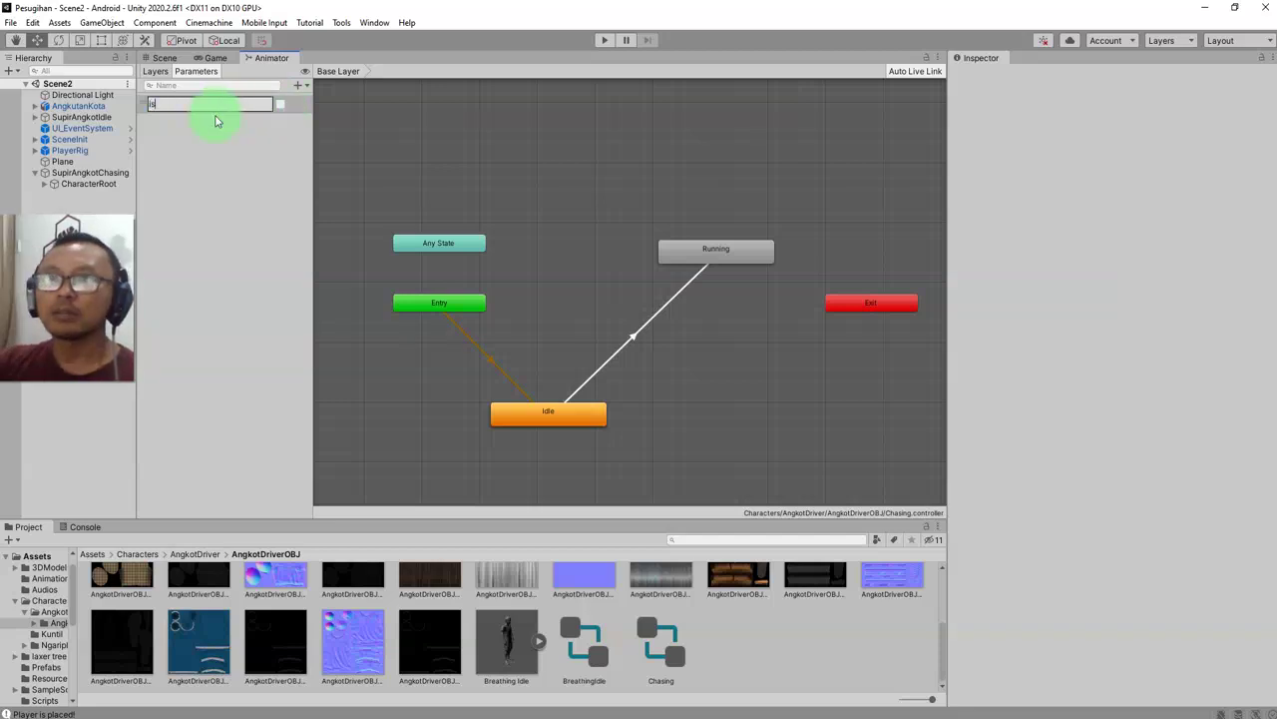
pyautogui.press('Return')
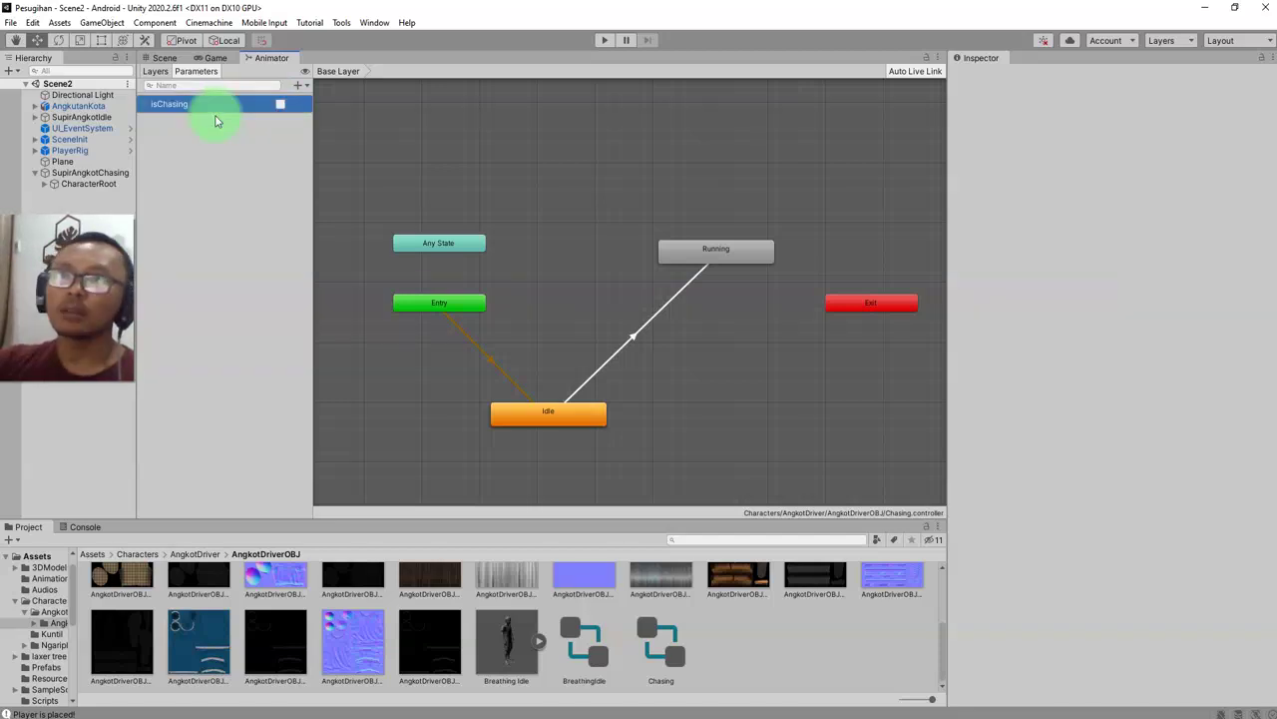
# Add the condition isChasing is true to the transition from Idle to Running
pyautogui.click(632, 336)
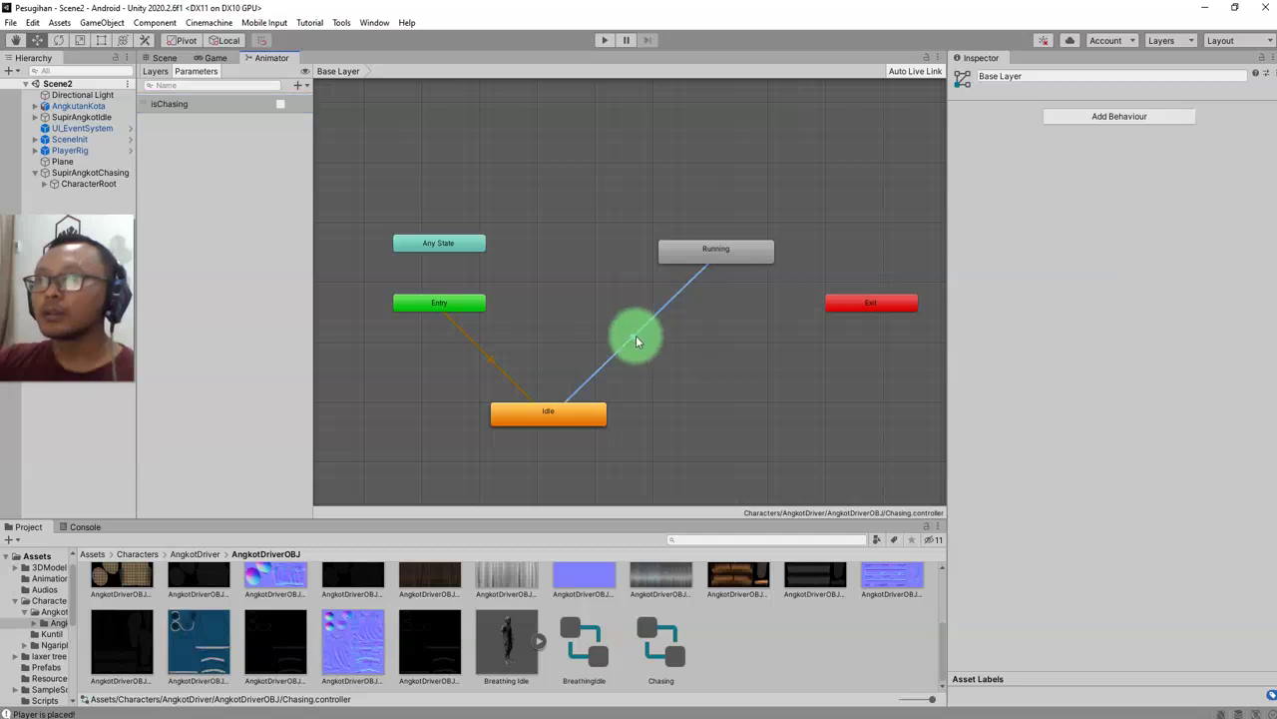
pyautogui.click(1081, 357)
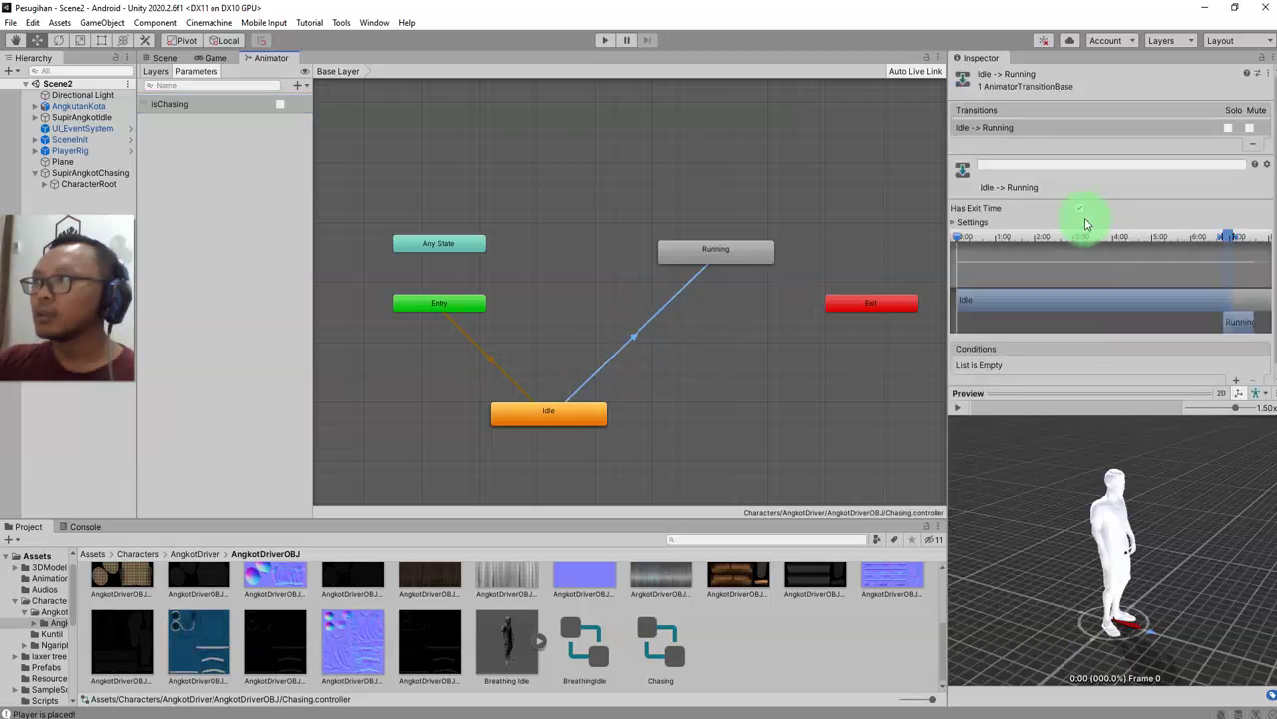
pyautogui.scroll(-1, 1087, 299)
pyautogui.click(1087, 361)
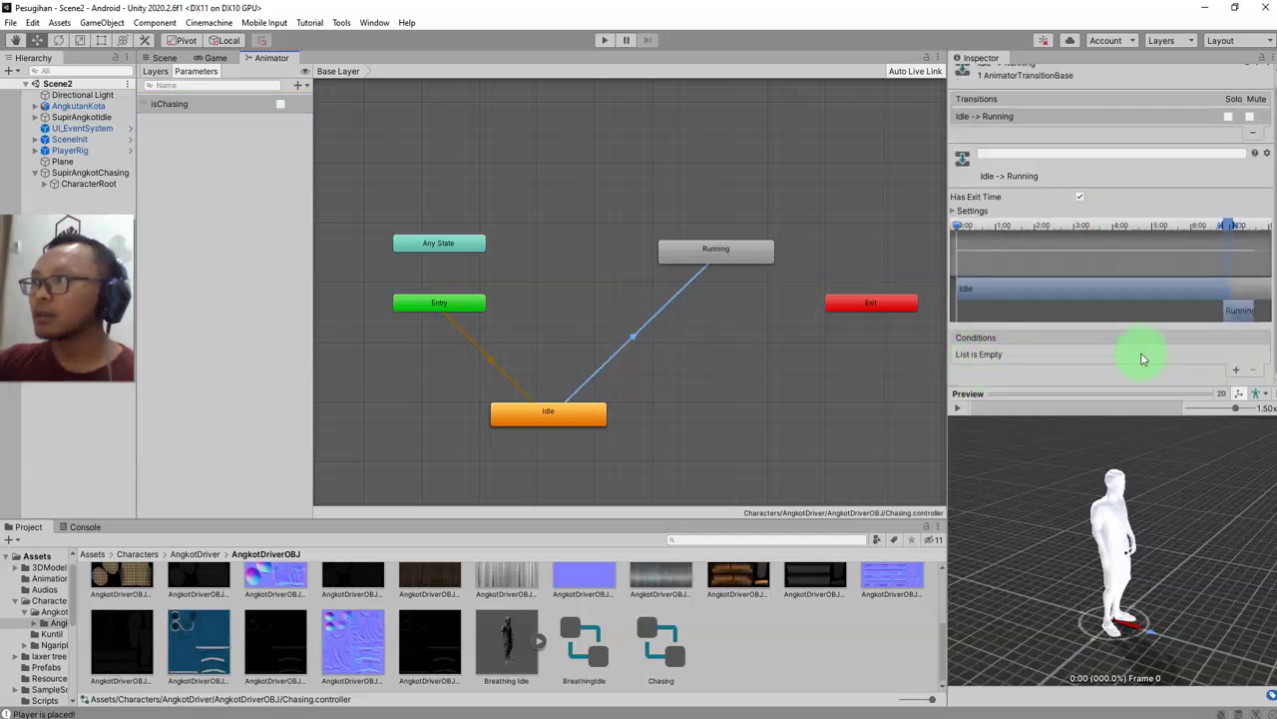
pyautogui.click(1236, 371)
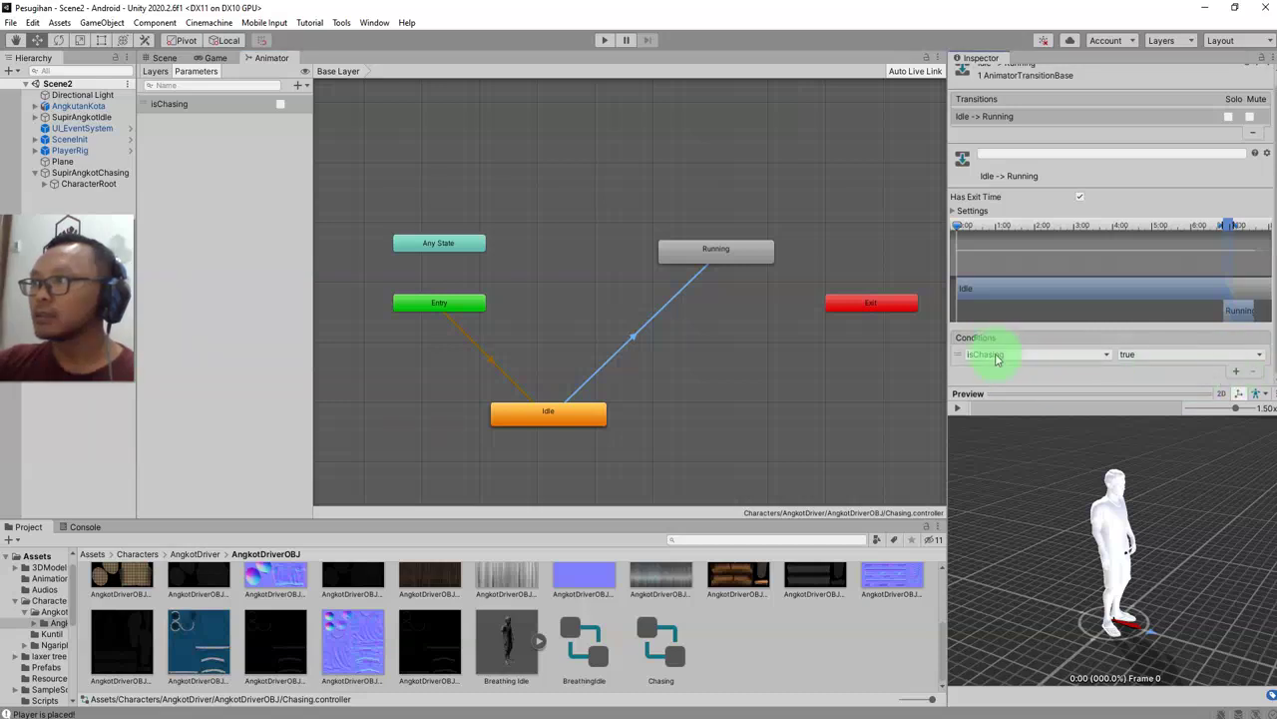
# Move the Running state slightly up and to the left in the animator graph
pyautogui.click(659, 343)
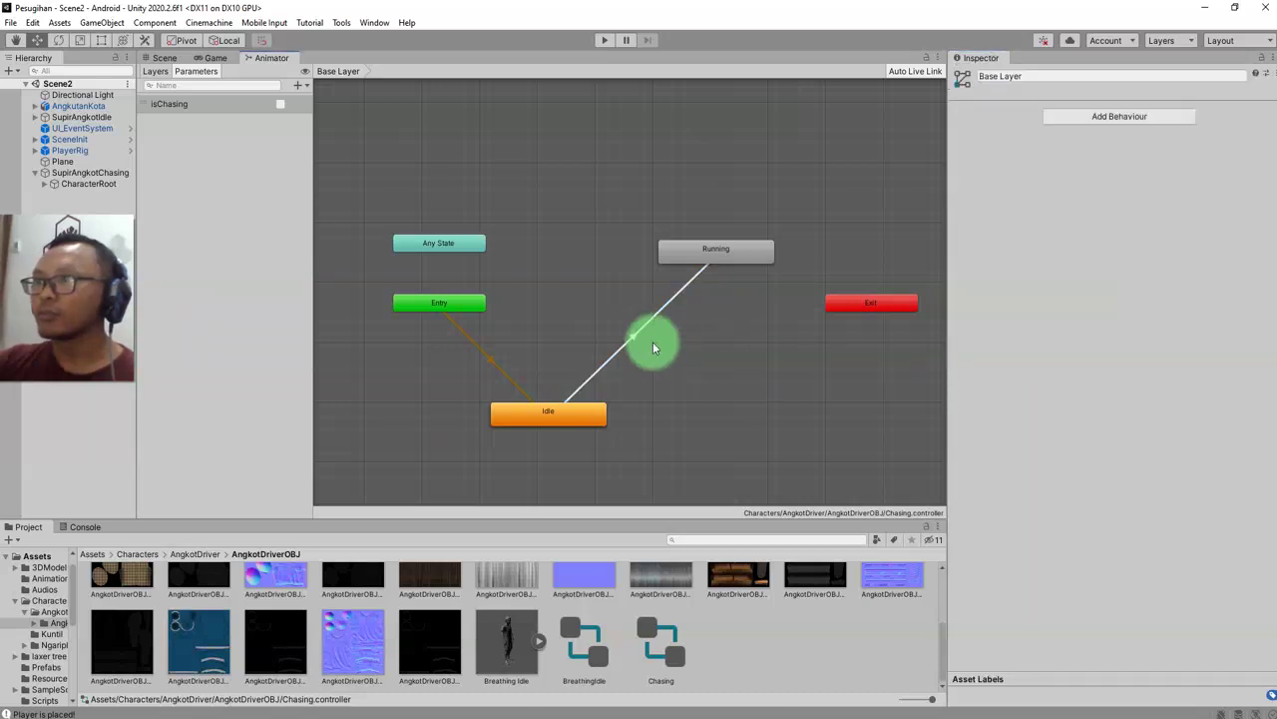
pyautogui.click(631, 339)
pyautogui.click(728, 371)
pyautogui.moveTo(719, 257); pyautogui.dragTo(692, 234)
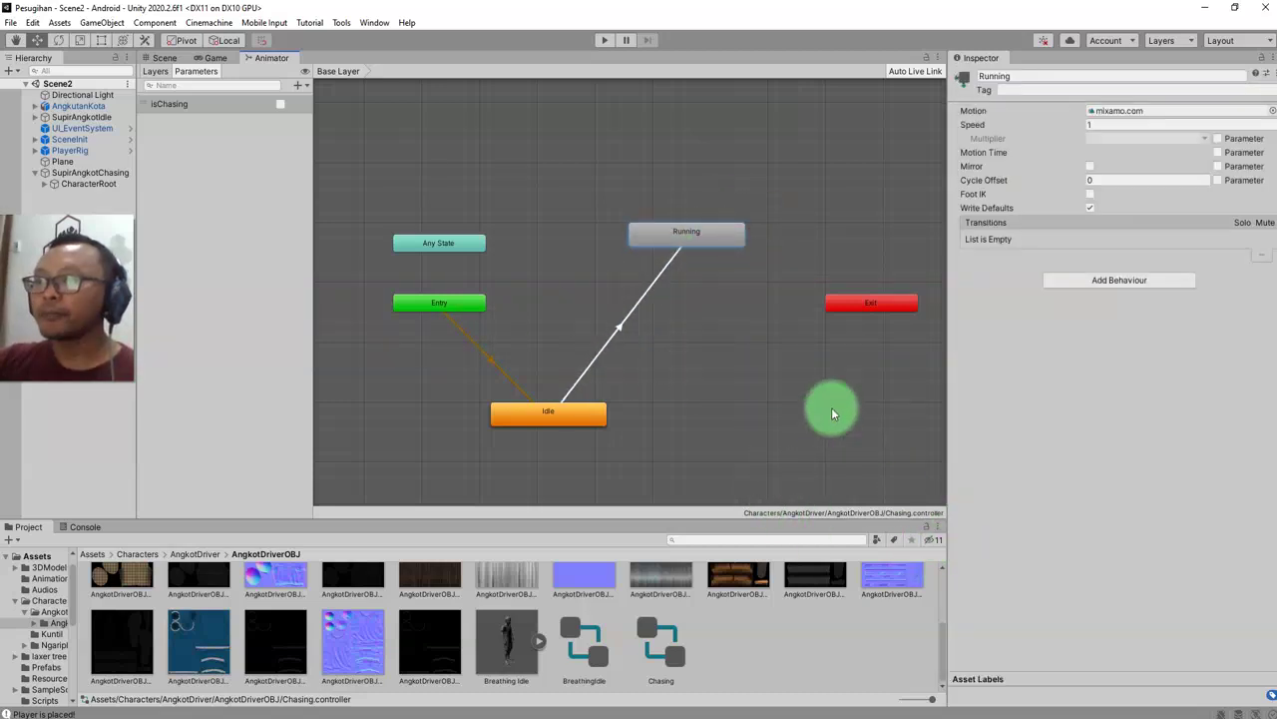
pyautogui.click(682, 428)
# Switch to Visual Studio and review where isChasing is set by the minDistance and maxDistance checks in EnemyChasingPlayer.cs
pyautogui.click(879, 715)
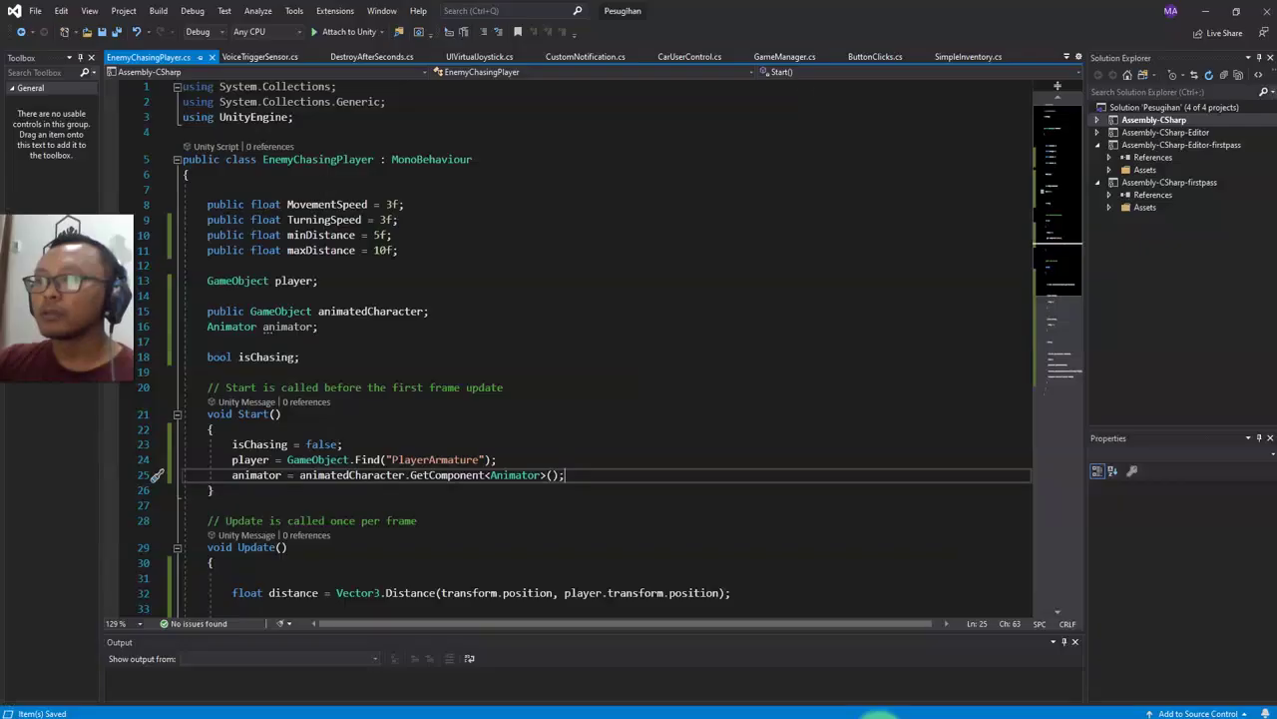
pyautogui.scroll(-4, 390, 442)
pyautogui.scroll(-2, 390, 442)
pyautogui.click(423, 340)
pyautogui.click(404, 384)
pyautogui.click(411, 364)
pyautogui.click(408, 392)
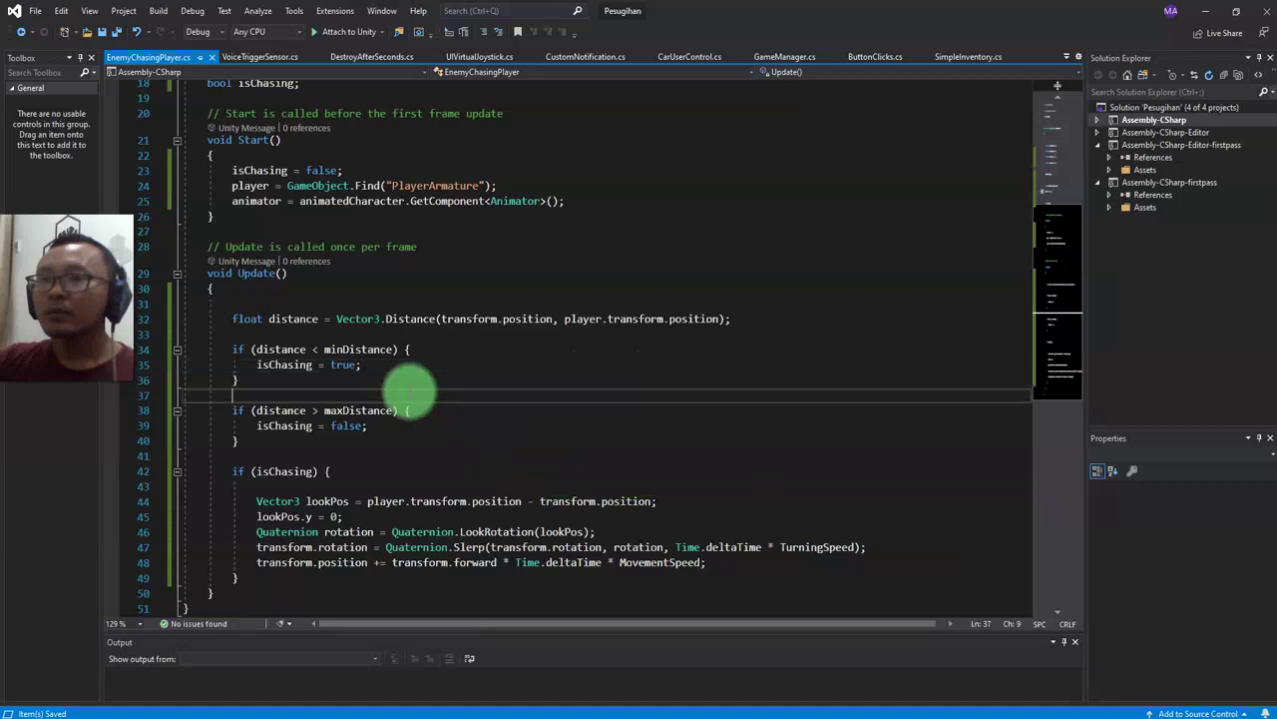
pyautogui.click(350, 371)
# Switch back to Unity, test-run Scene2, and open the MainMenu scene from the Assets folder
pyautogui.click(791, 711)
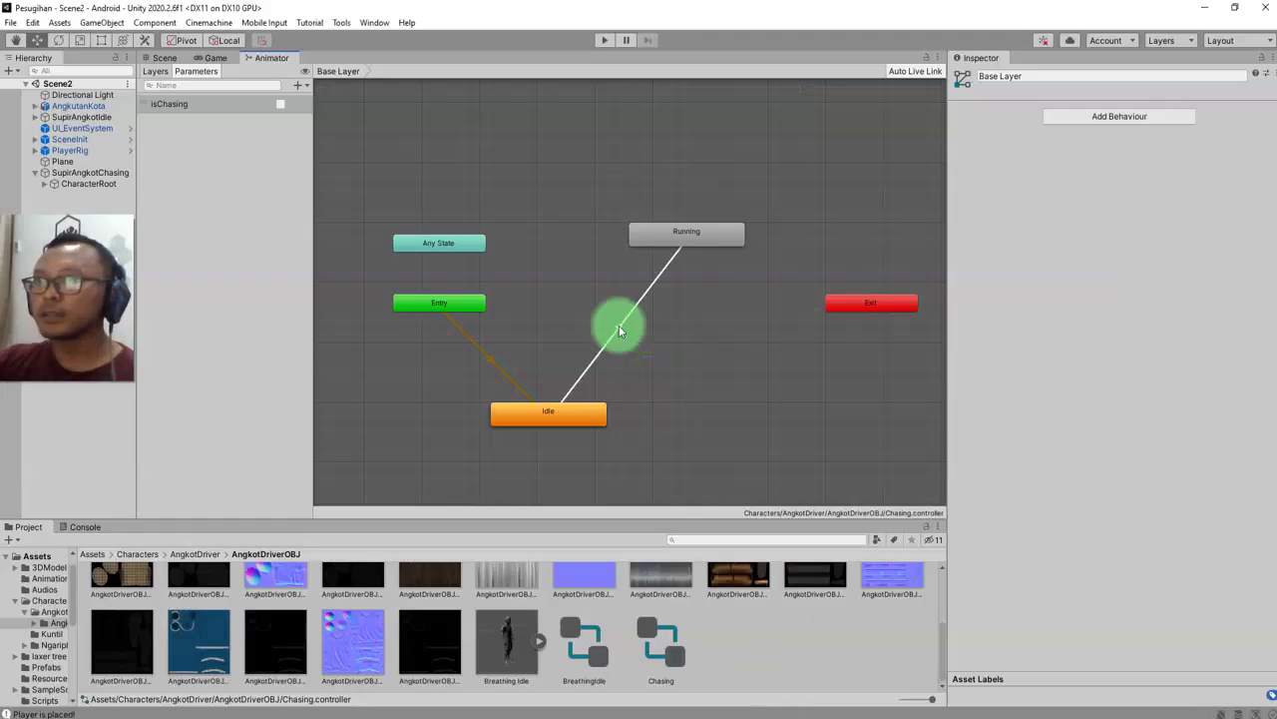
pyautogui.click(603, 40)
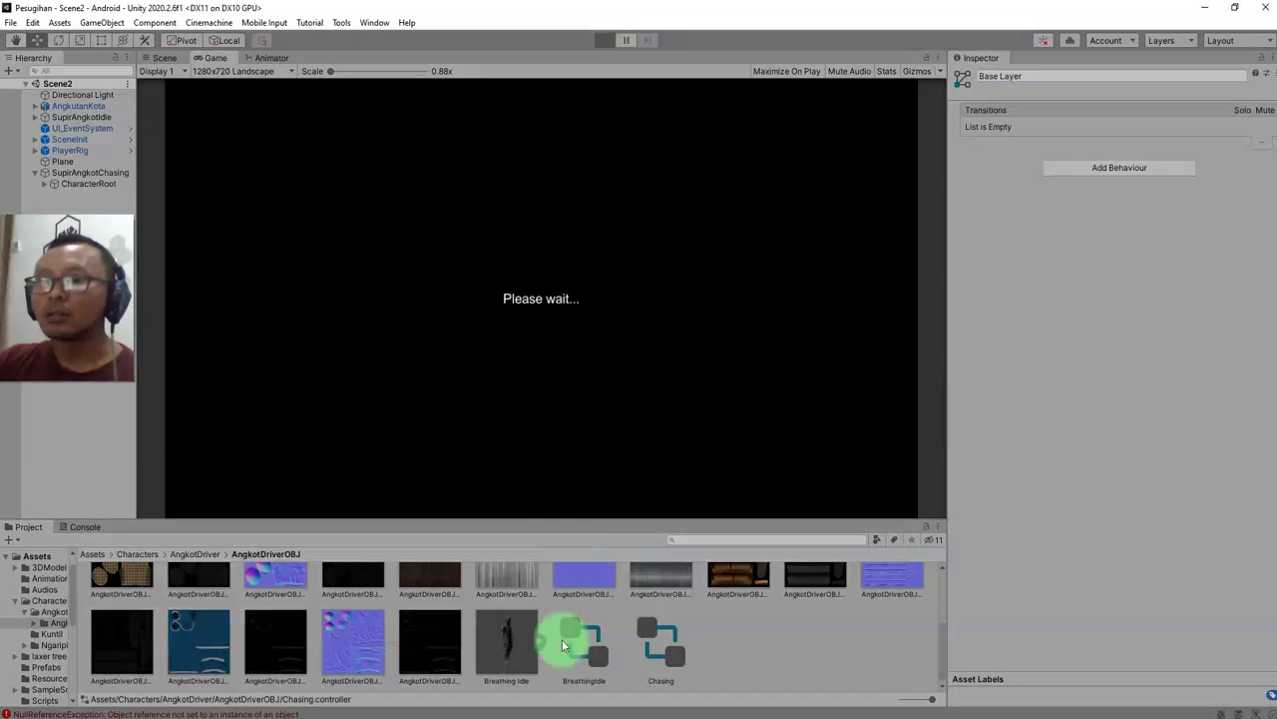
pyautogui.click(93, 555)
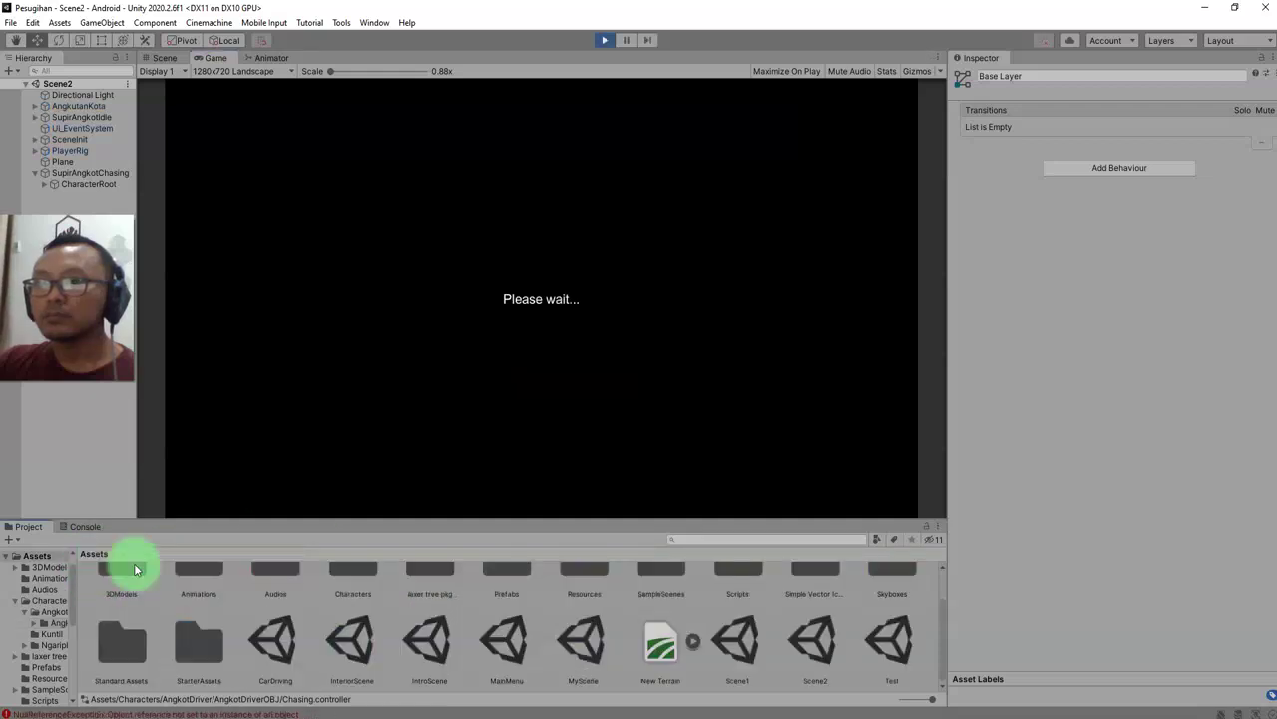
pyautogui.doubleClick(496, 650)
# Run the MainMenu scene and start the game with Play Now
pyautogui.click(604, 40)
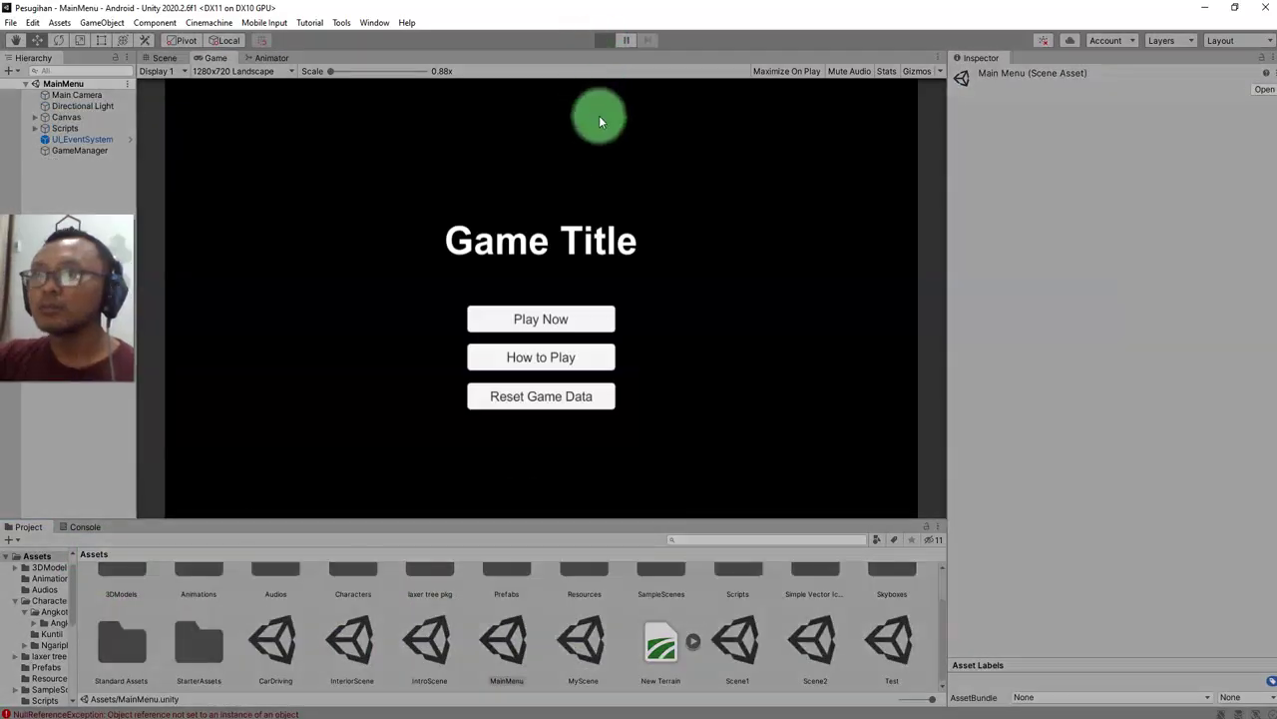
pyautogui.click(596, 318)
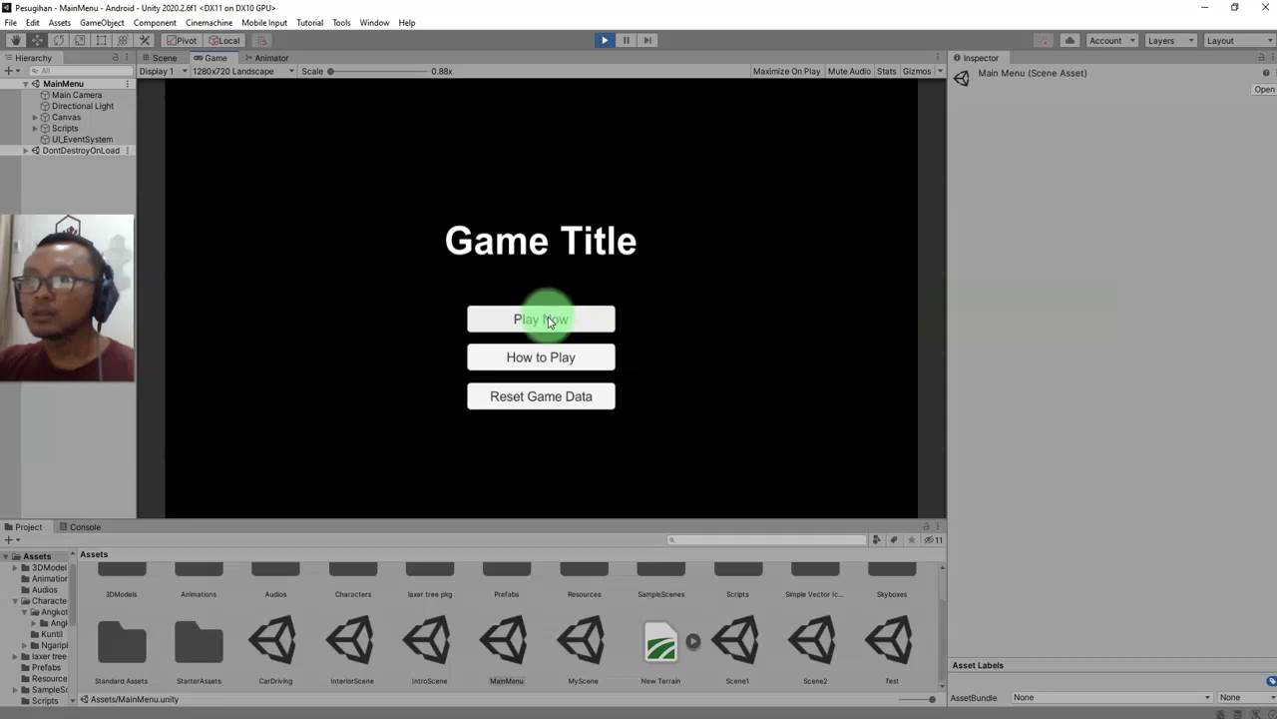
pyautogui.click(548, 320)
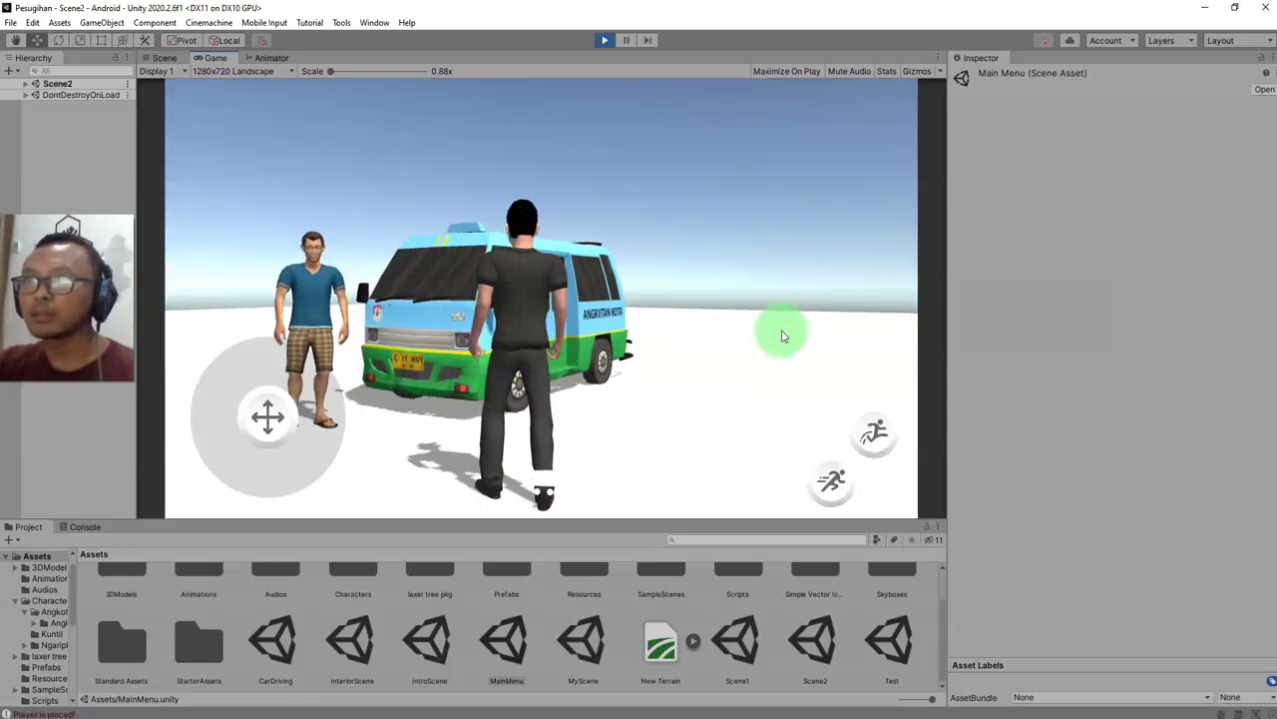
# Turn the camera toward the enemy driver and walk the player near him and away to test the chase animation
pyautogui.moveTo(679, 375); pyautogui.dragTo(2, 487)
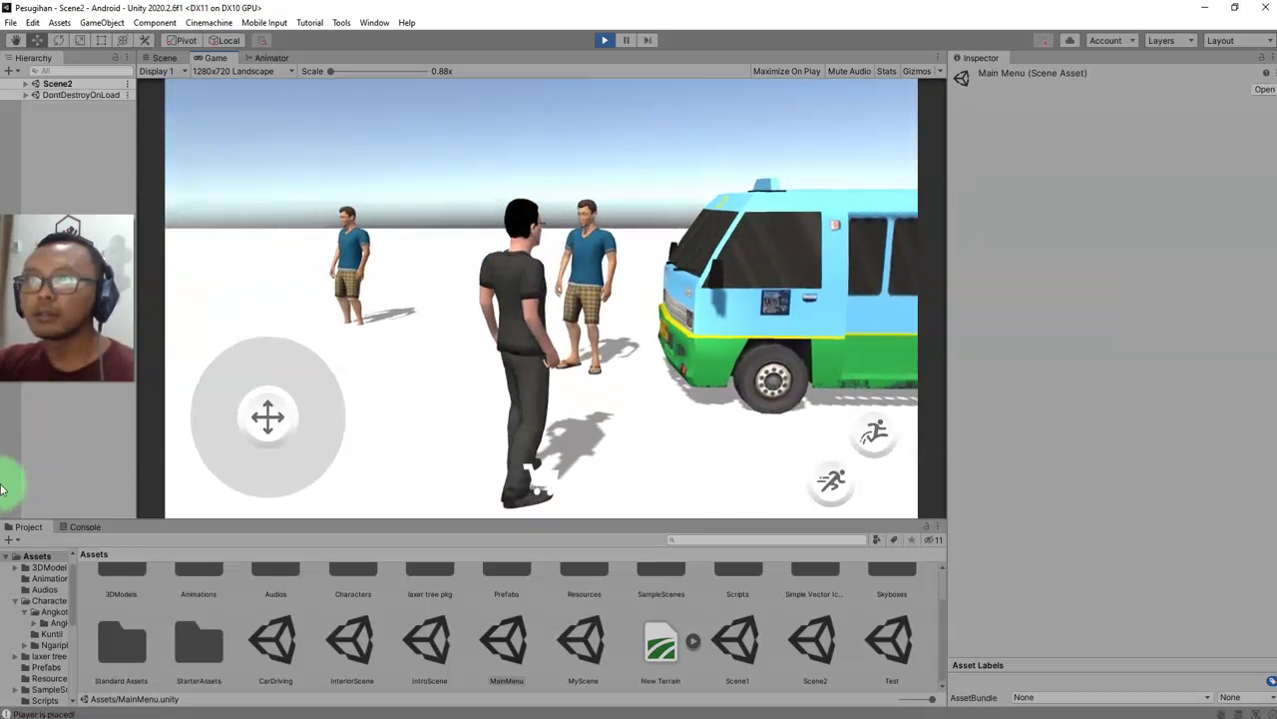
pyautogui.press('w')
pyautogui.press('a')
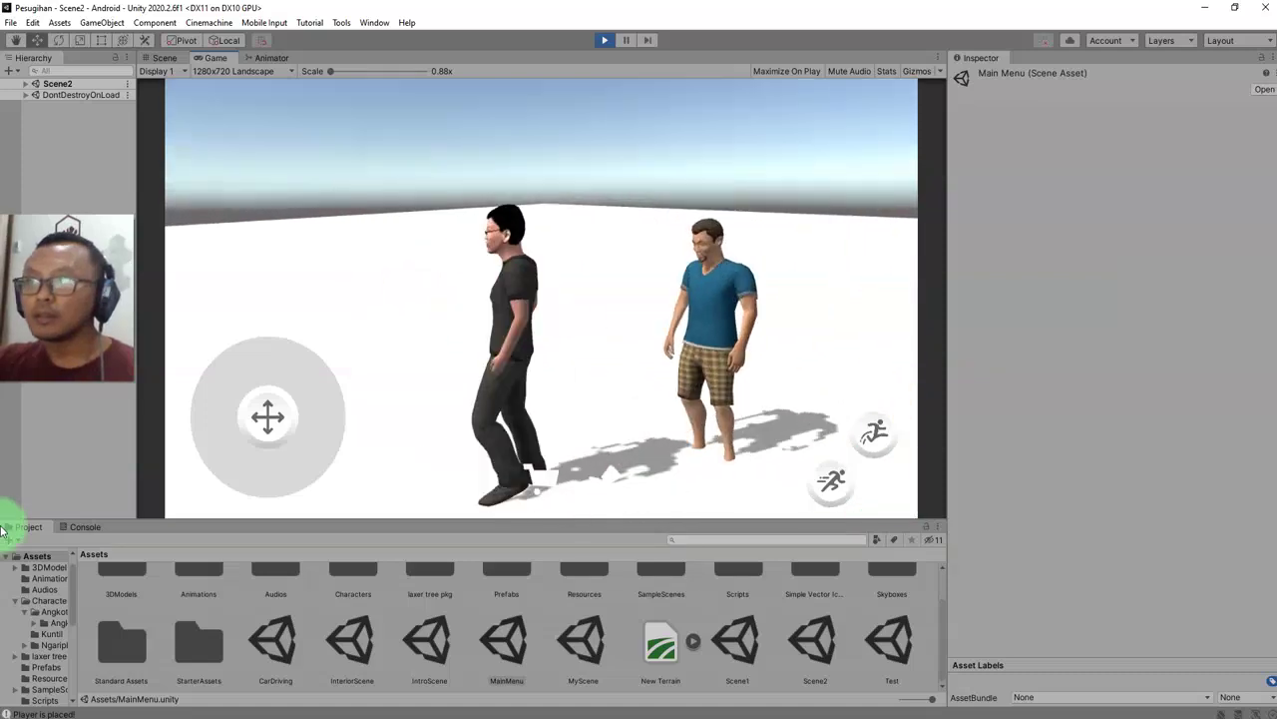
pyautogui.press('s')
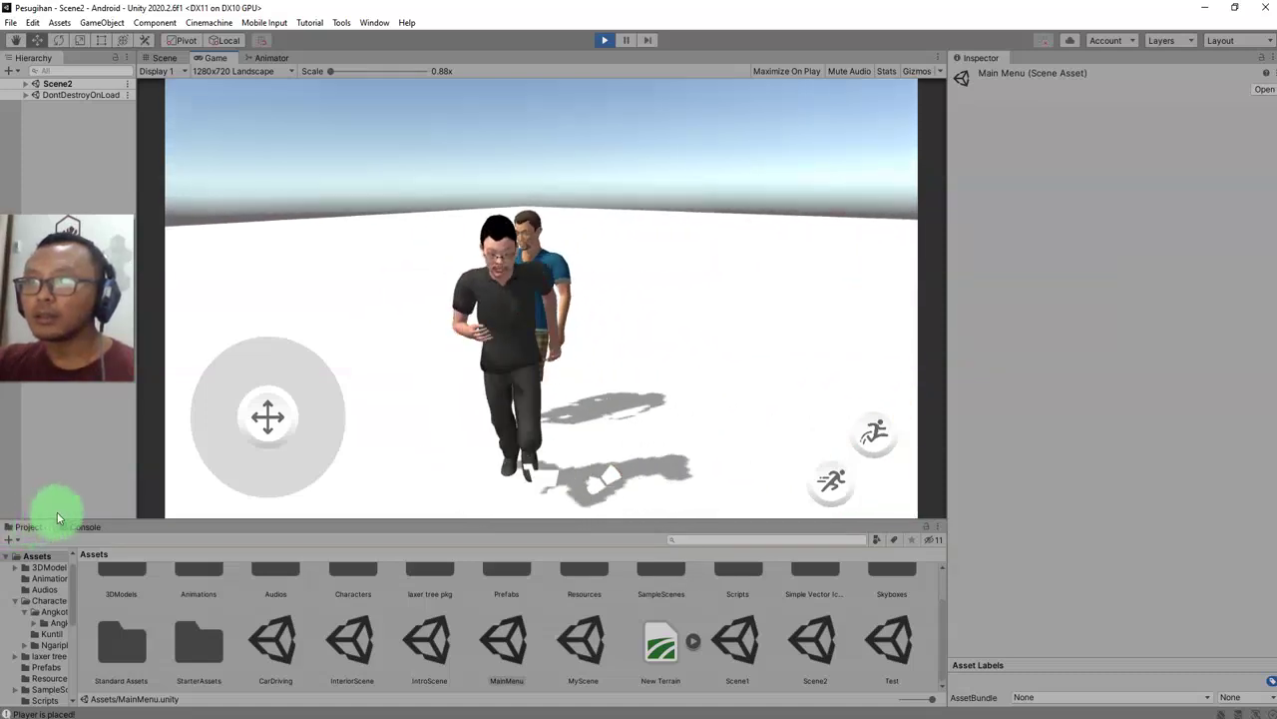
# Turn the game camera around the player and the enemy driver, and stop the test run
pyautogui.moveTo(125, 508); pyautogui.dragTo(1, 488)
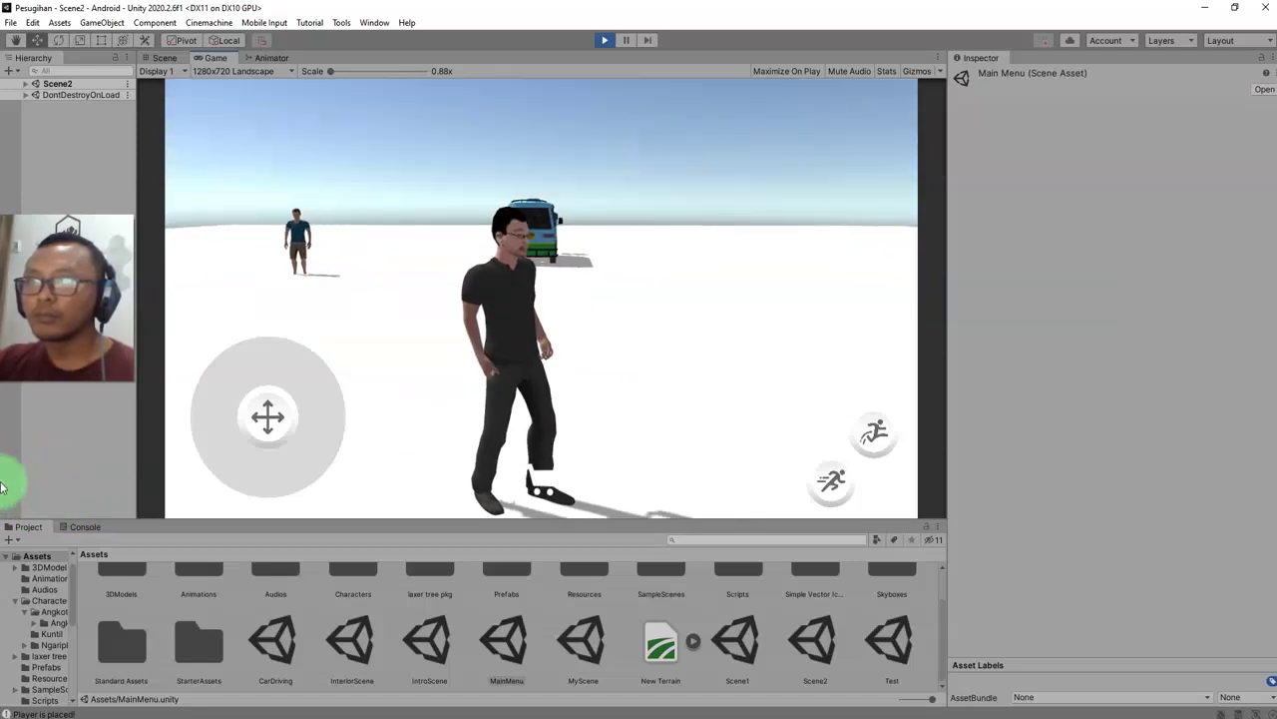
pyautogui.moveTo(1, 488); pyautogui.dragTo(610, 42)
pyautogui.click(606, 40)
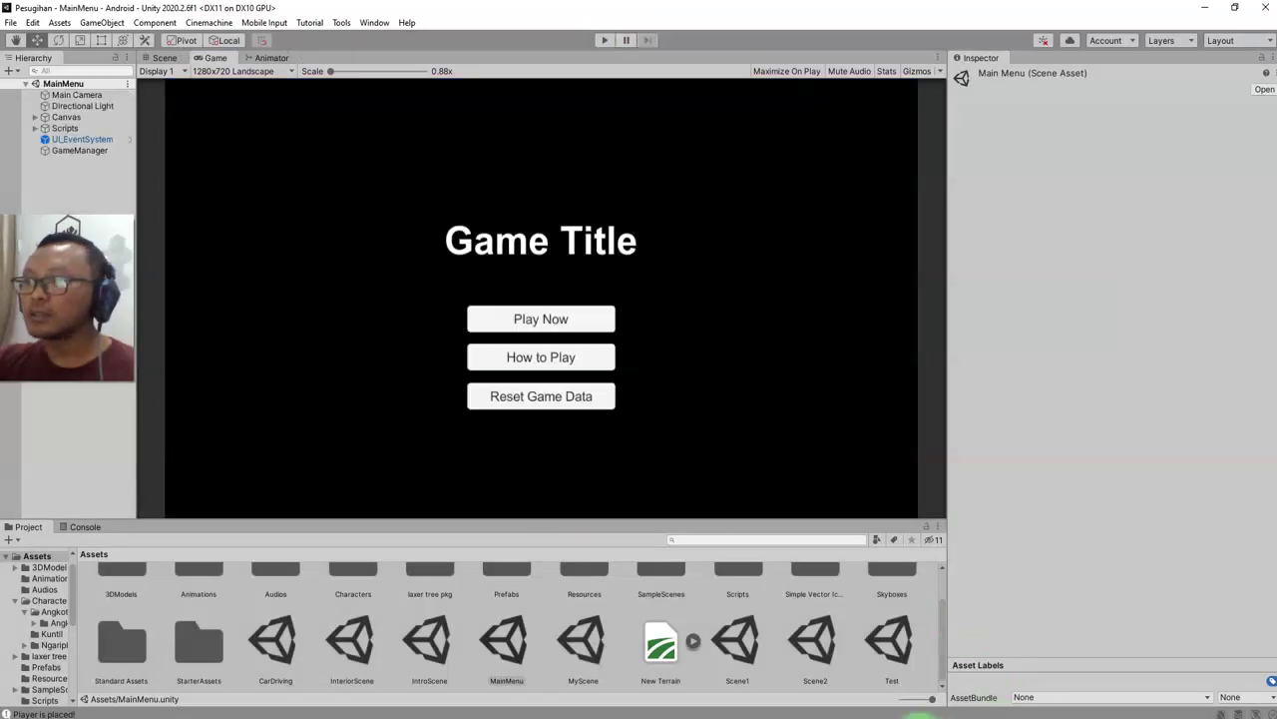
# Switch to Visual Studio and add animator.SetBool("isChasing", true); below isChasing = true; in the minDistance check of EnemyChasingPlayer.cs
pyautogui.click(619, 681)
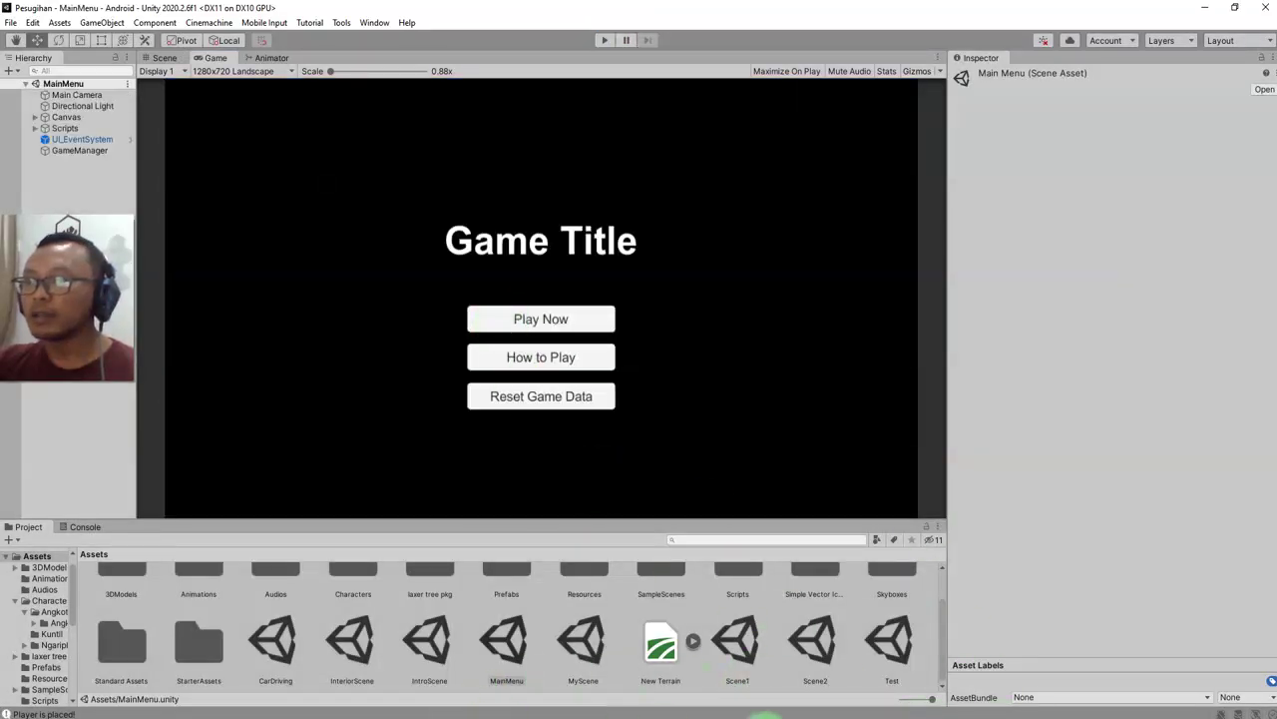
pyautogui.click(852, 718)
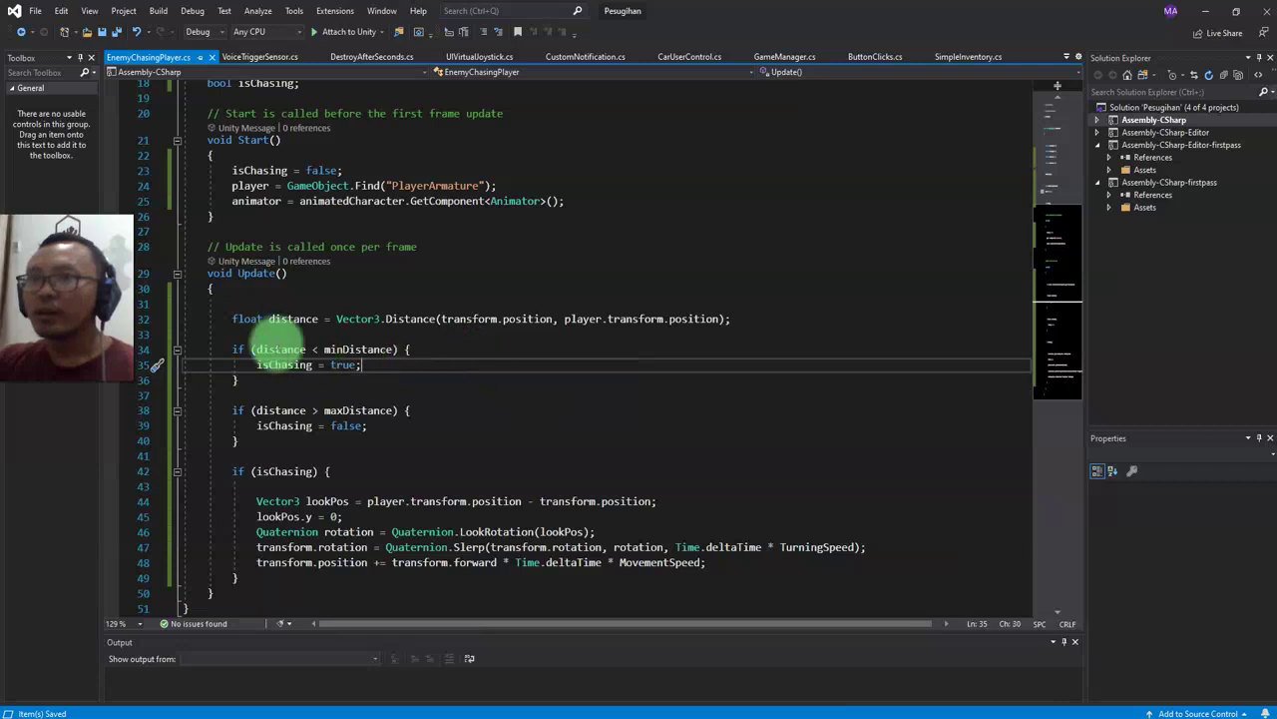
pyautogui.doubleClick(255, 200)
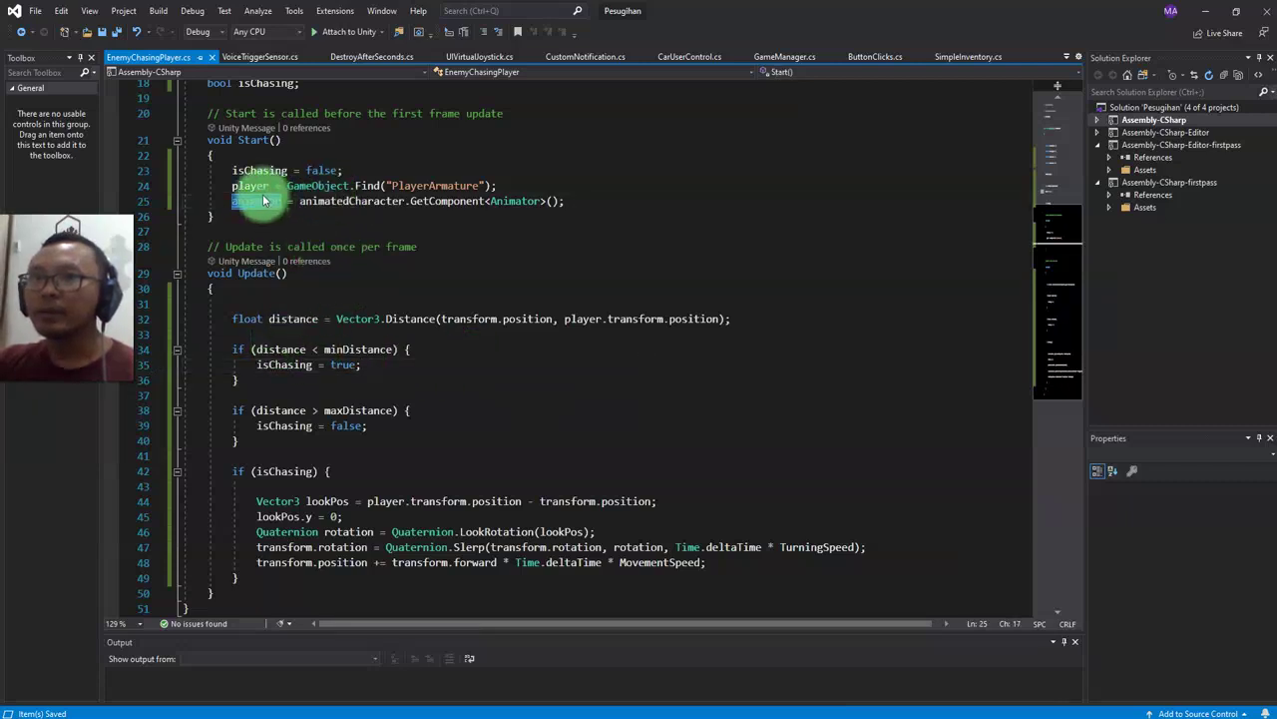
pyautogui.click(392, 365)
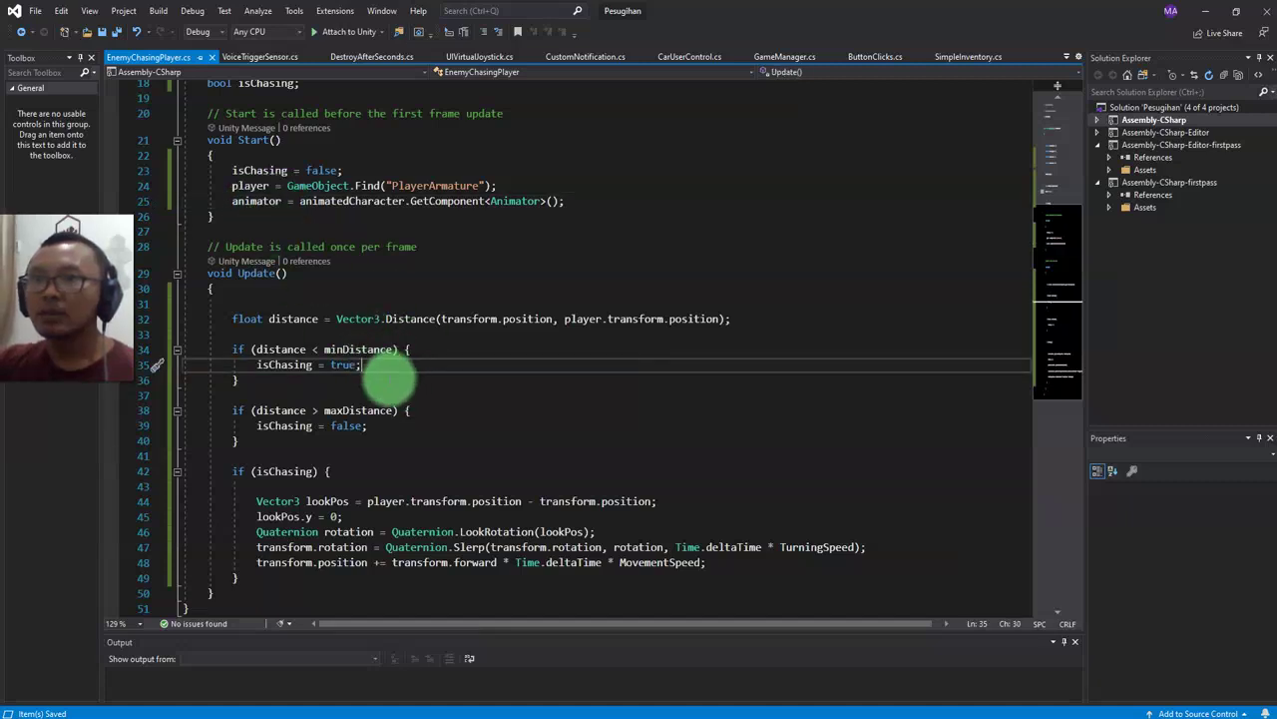
pyautogui.press('Return')
pyautogui.doubleClick(285, 365)
pyautogui.click(297, 382)
pyautogui.write('animator.')
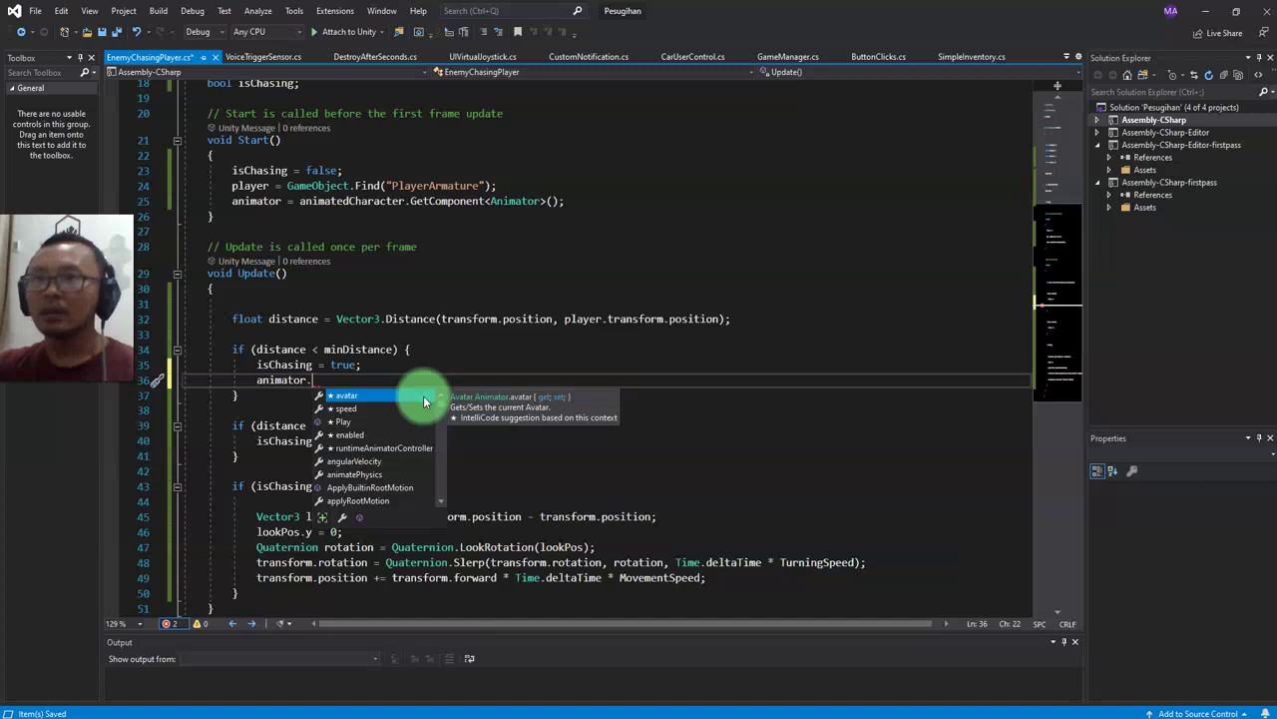
pyautogui.write('set')
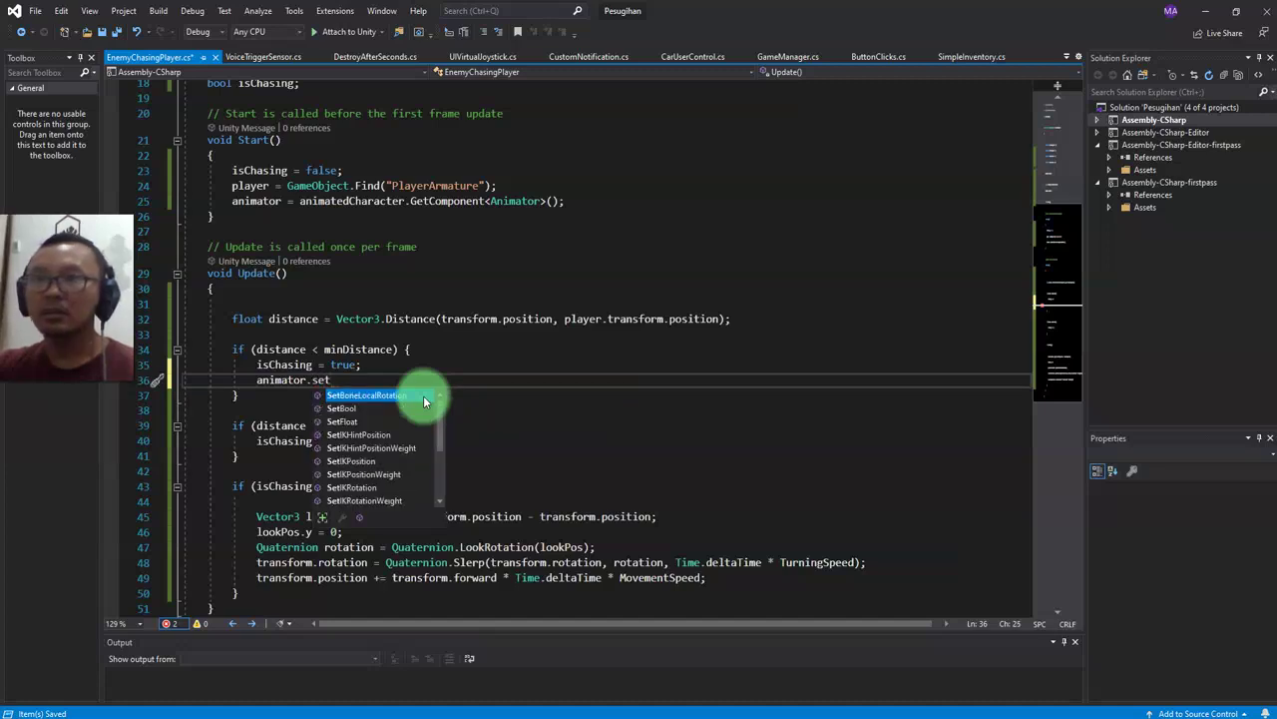
pyautogui.press('Down')
pyautogui.write('("')
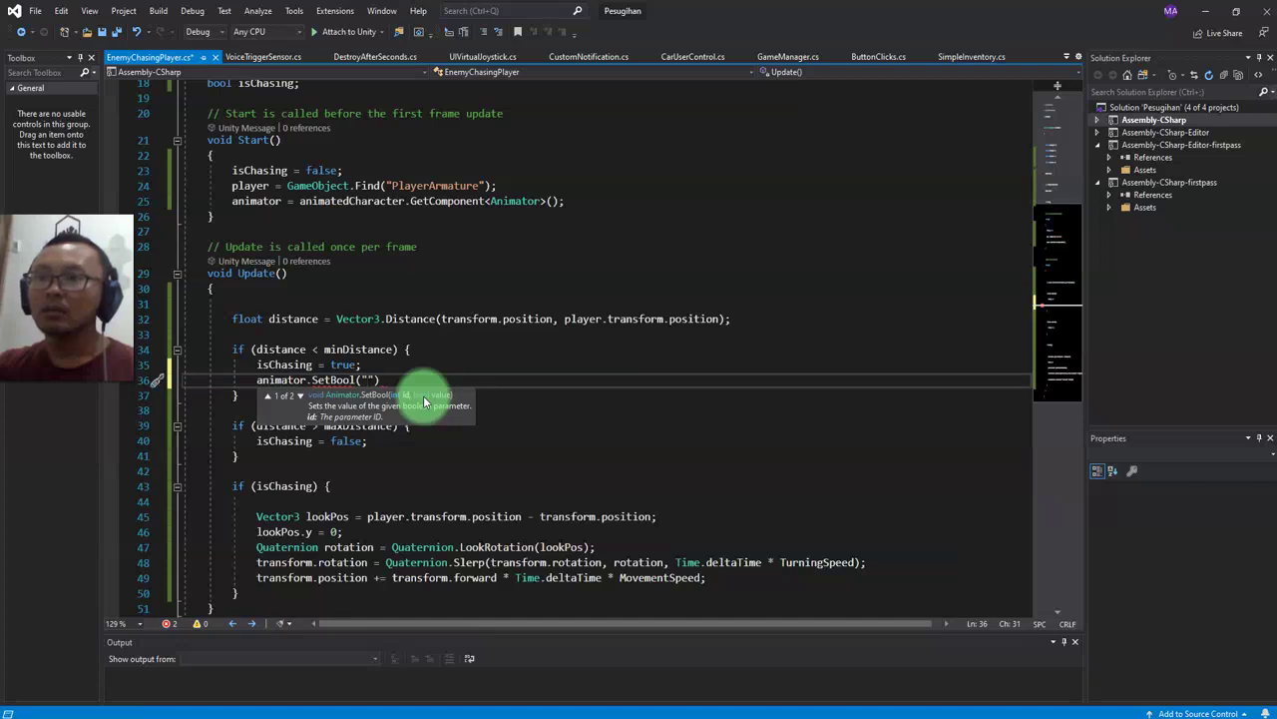
pyautogui.write('isChasing"')
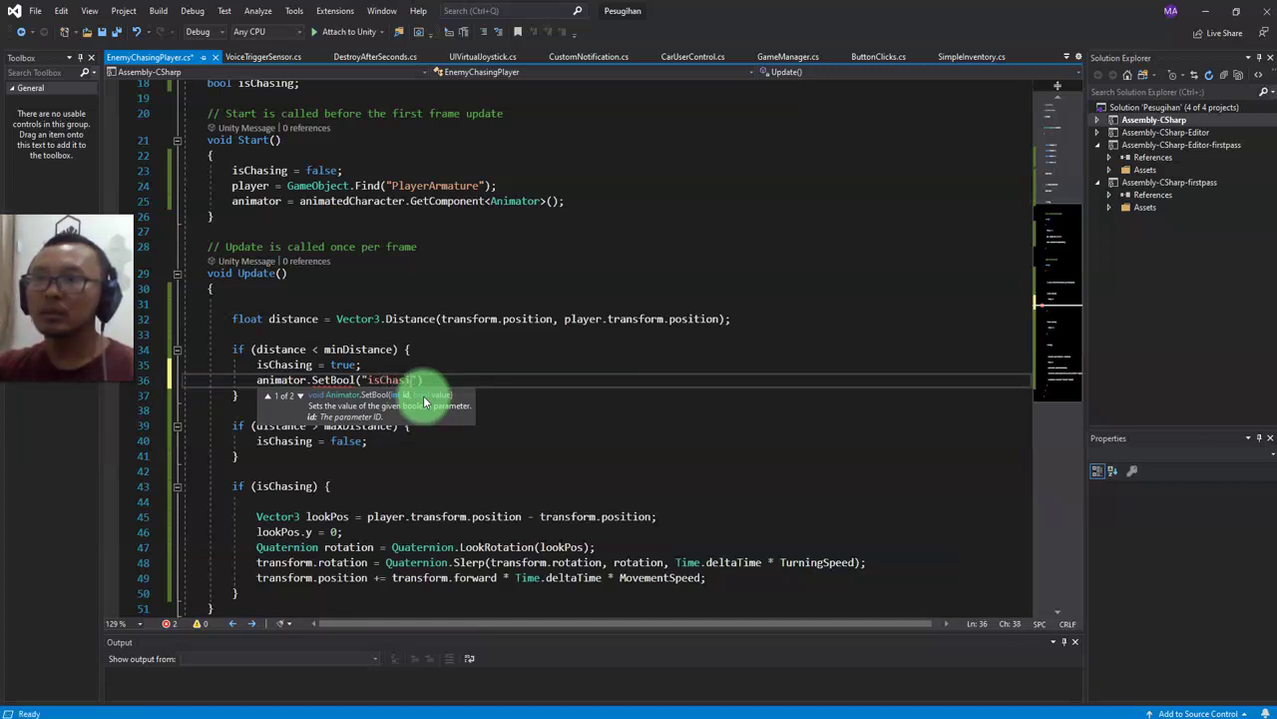
pyautogui.write(', ')
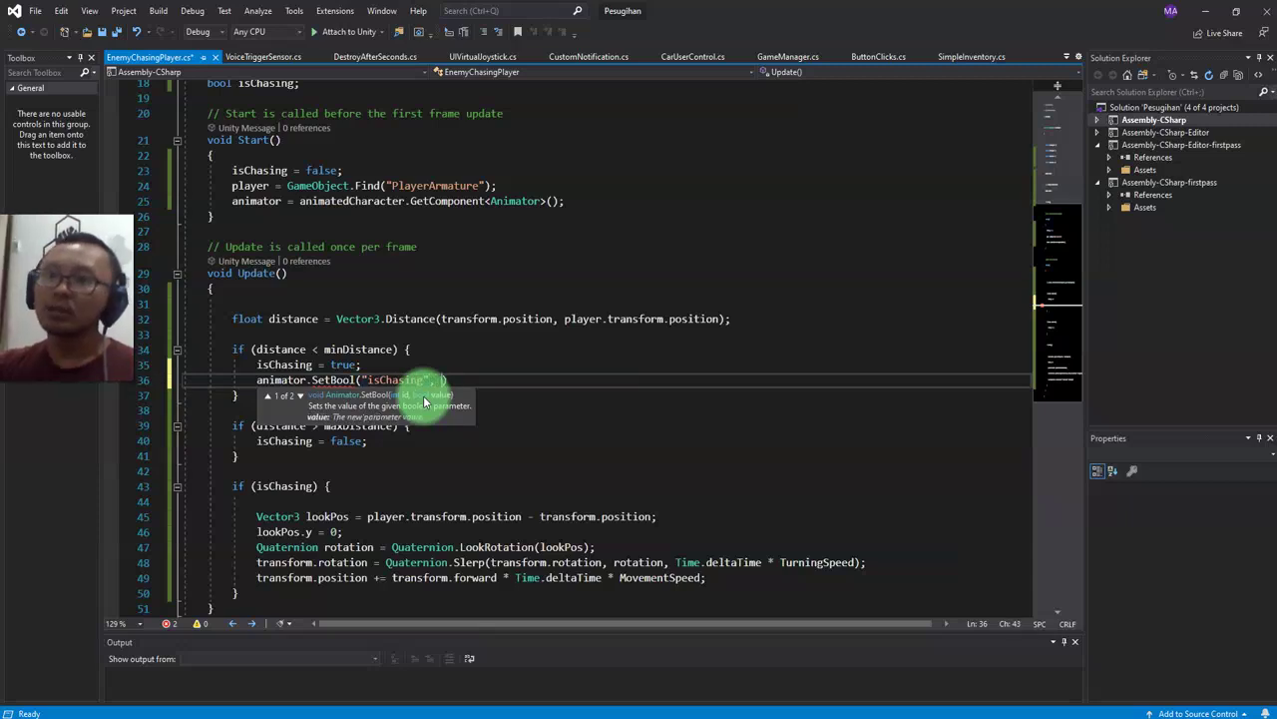
pyautogui.write('true)')
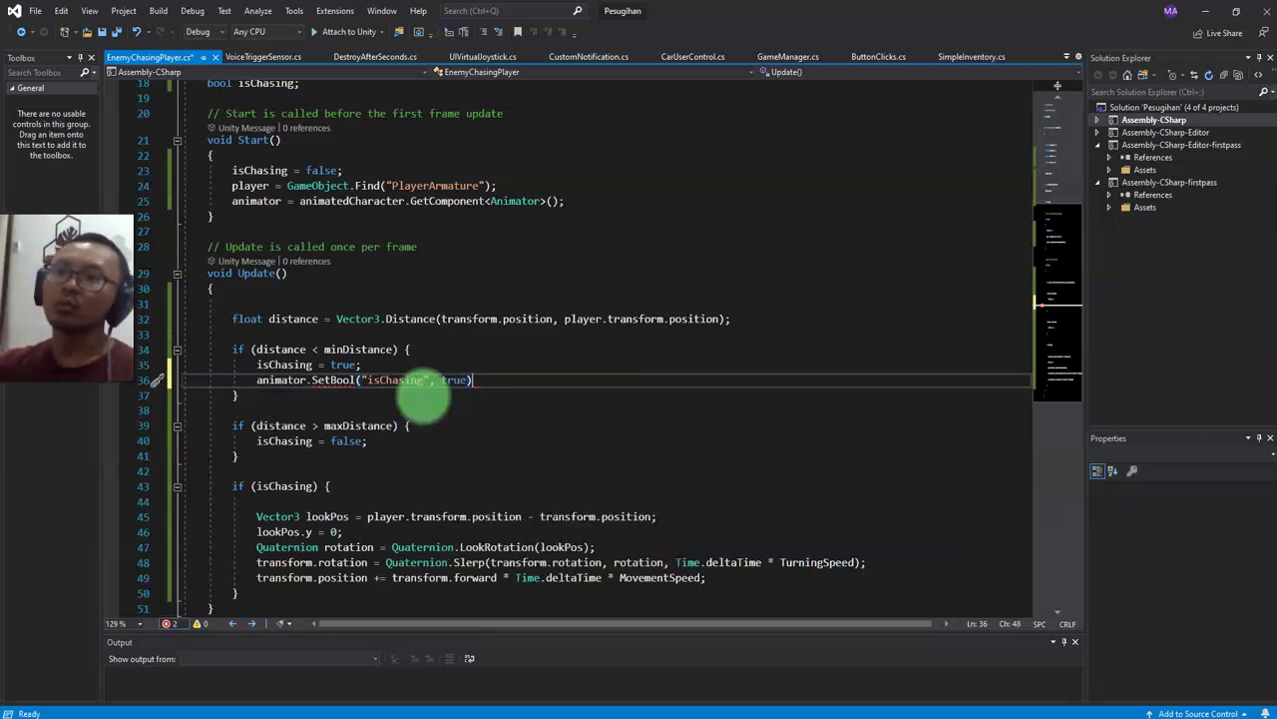
pyautogui.write(';')
# Copy the animator.SetBool statement below isChasing = false; in the maxDistance check and place the cursor at its boolean argument
pyautogui.hotkey('shift', 'Home')
pyautogui.hotkey('ctrl', 'c')
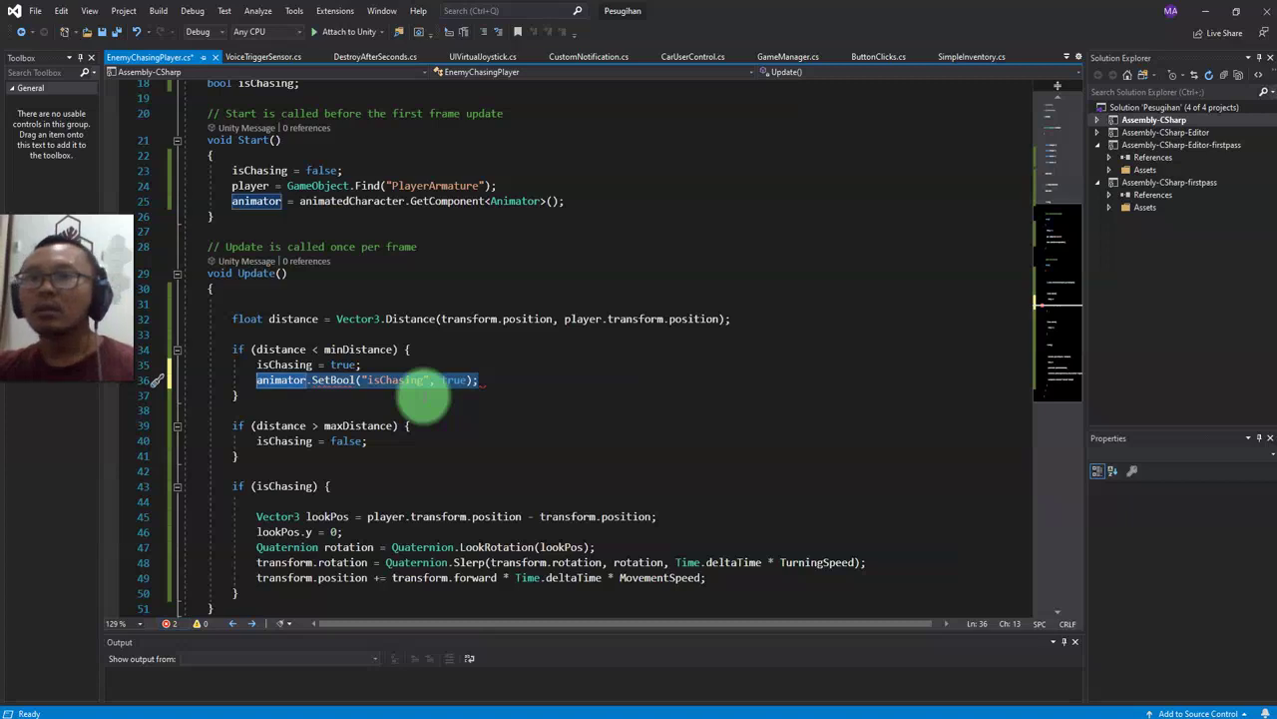
pyautogui.press('Down')
pyautogui.press('Up')
pyautogui.press('Down')
pyautogui.press('Down')
pyautogui.press('Down')
pyautogui.press('Down')
pyautogui.press('End')
pyautogui.press('Return')
pyautogui.hotkey('ctrl', 'v')
pyautogui.press('Left')
pyautogui.press('Left')
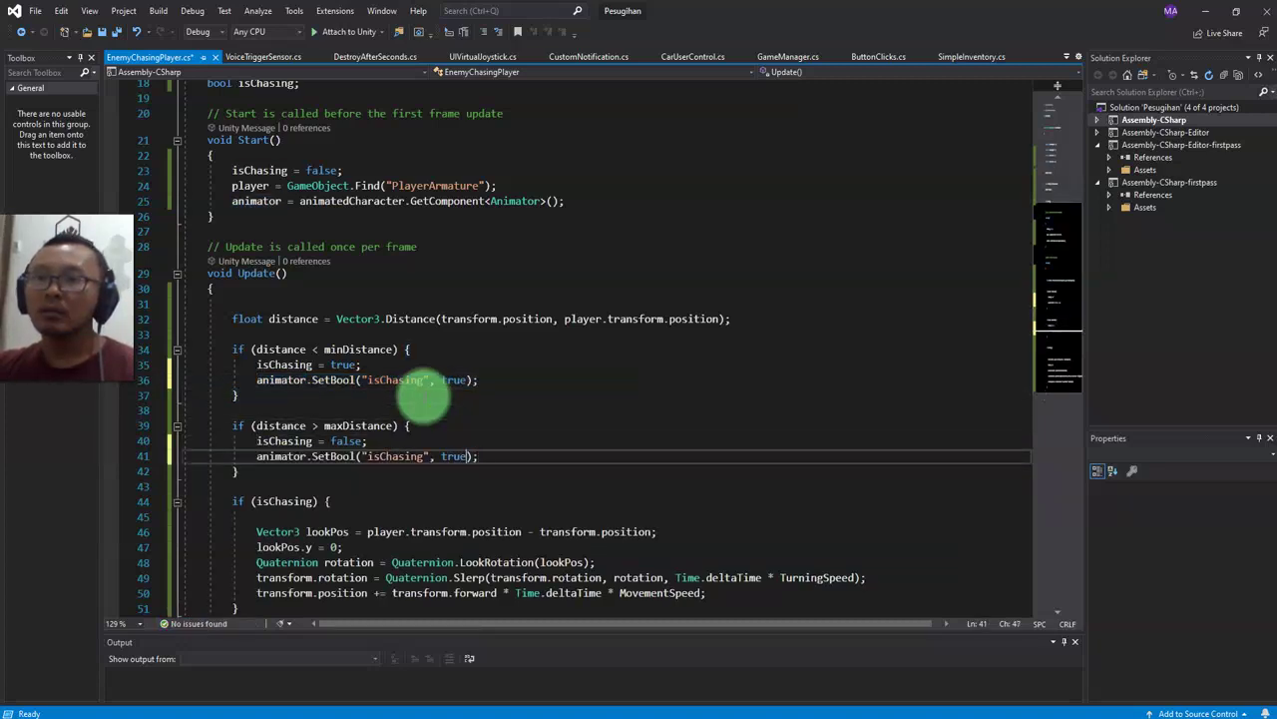
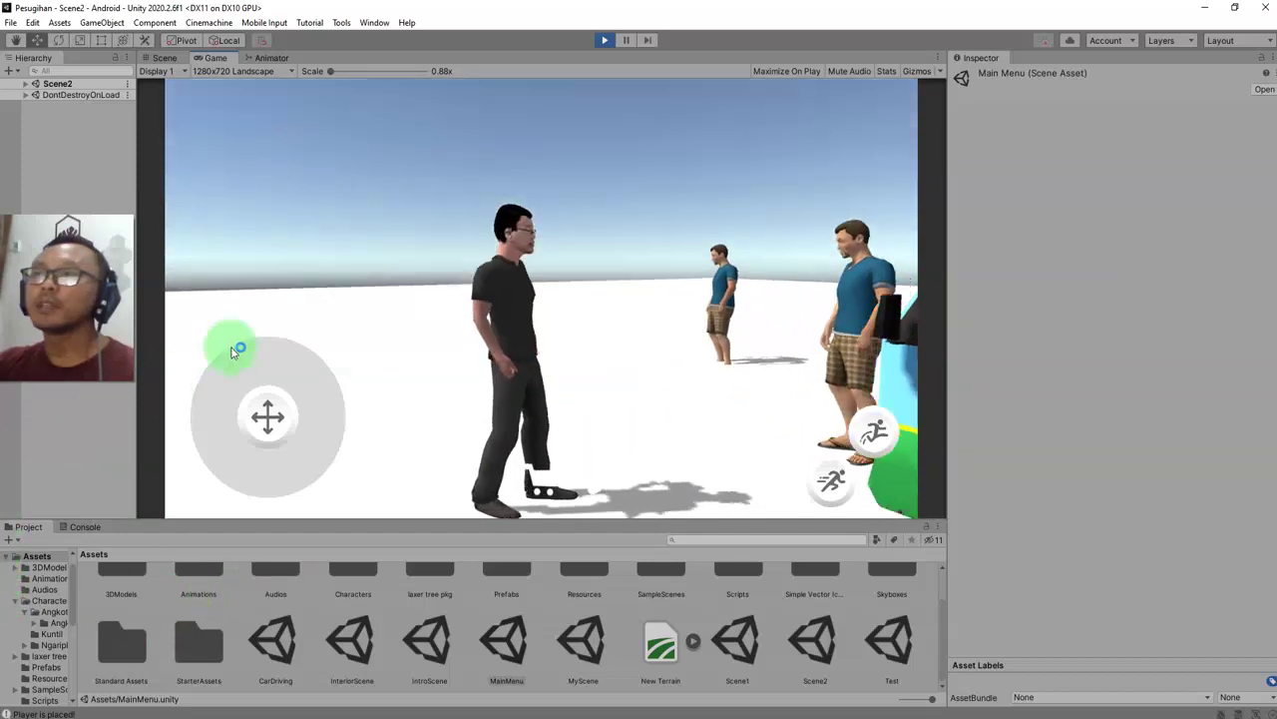
# Walk the player and turn the camera in the running Scene2 to test the chase, and stop the run
pyautogui.press('w')
pyautogui.moveTo(309, 397)
pyautogui.mouseDown()
pyautogui.moveTo(403, 453)
pyautogui.moveTo(483, 478)
pyautogui.moveTo(114, 413)
pyautogui.moveTo(462, 85)
pyautogui.moveTo(602, 45)
pyautogui.mouseUp()
pyautogui.click(602, 44)
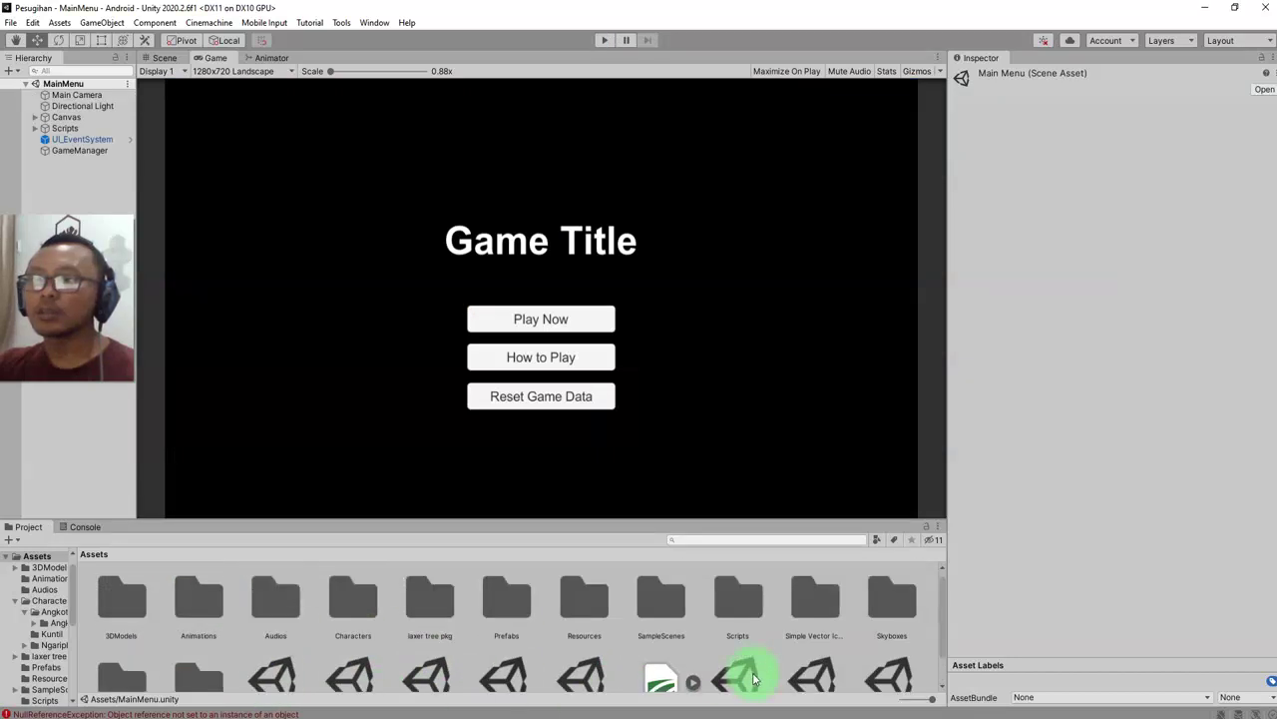
# Open Scene2, assign CharacterRoot as the Animated Character of SupirAngkotChasing's Enemy Chasing Player script, and save the scene
pyautogui.doubleClick(815, 644)
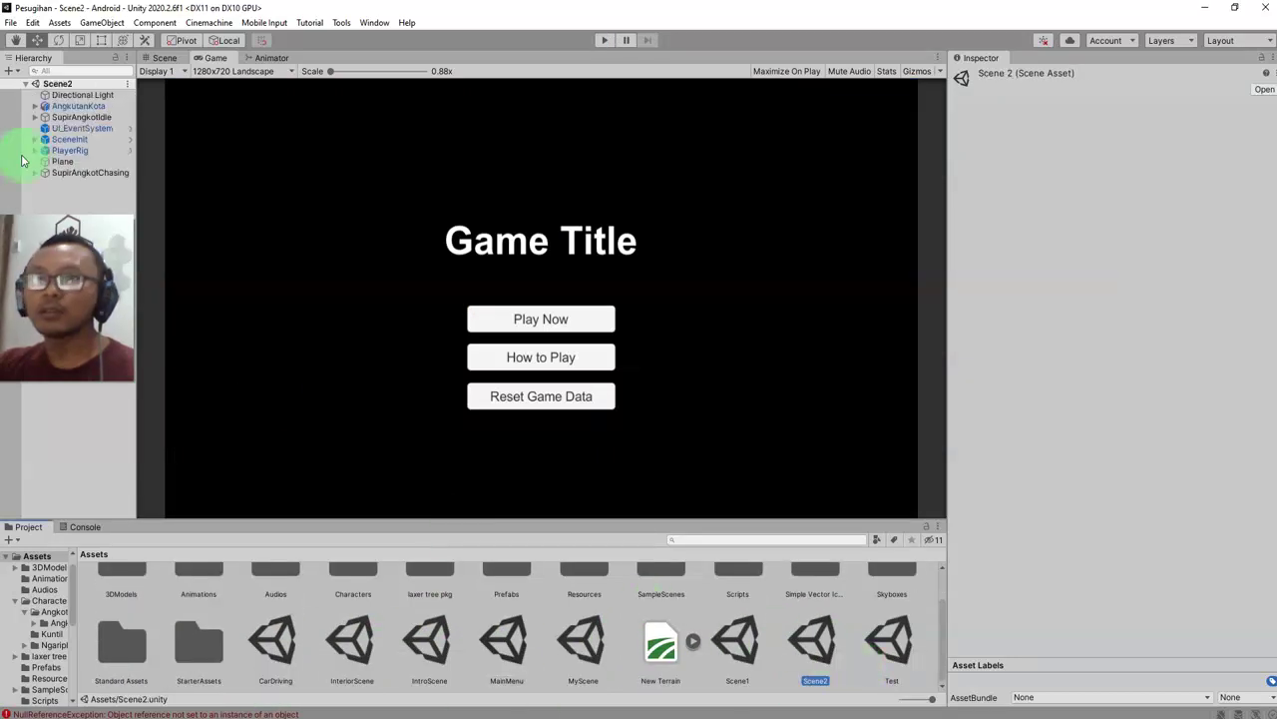
pyautogui.click(88, 174)
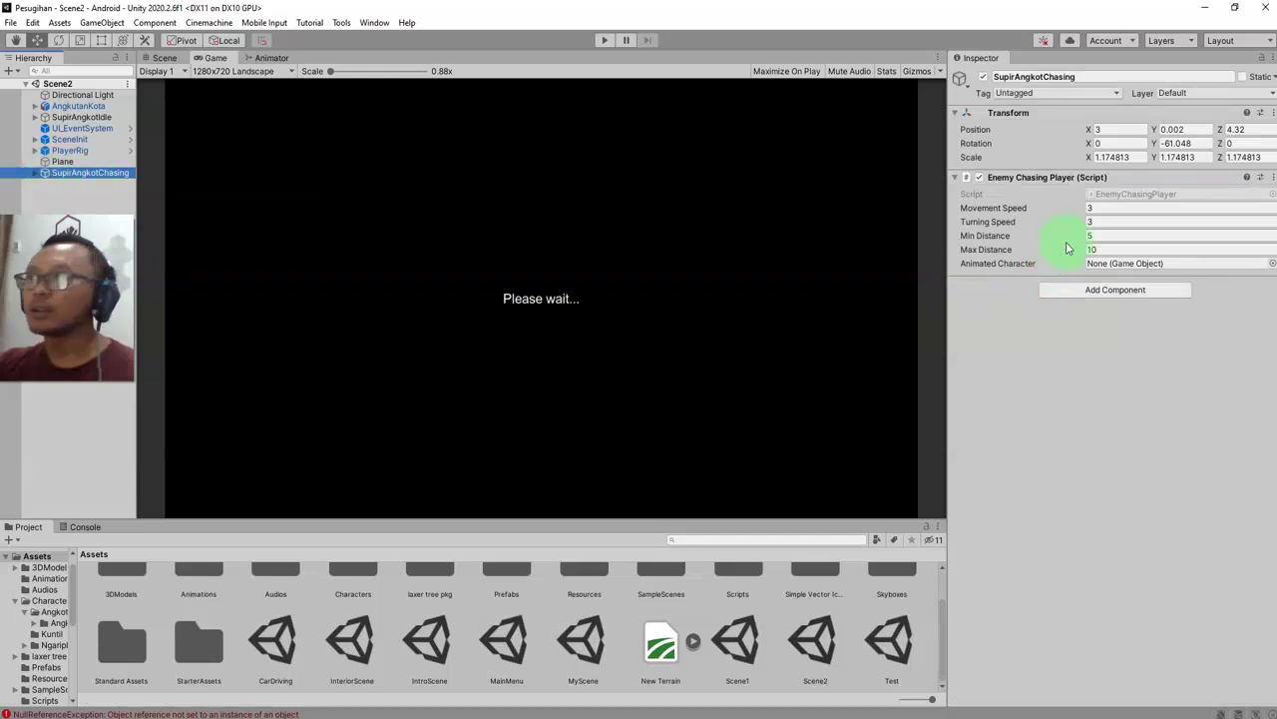
pyautogui.click(37, 174)
pyautogui.moveTo(80, 189); pyautogui.dragTo(1123, 266)
pyautogui.hotkey('ctrl', 's')
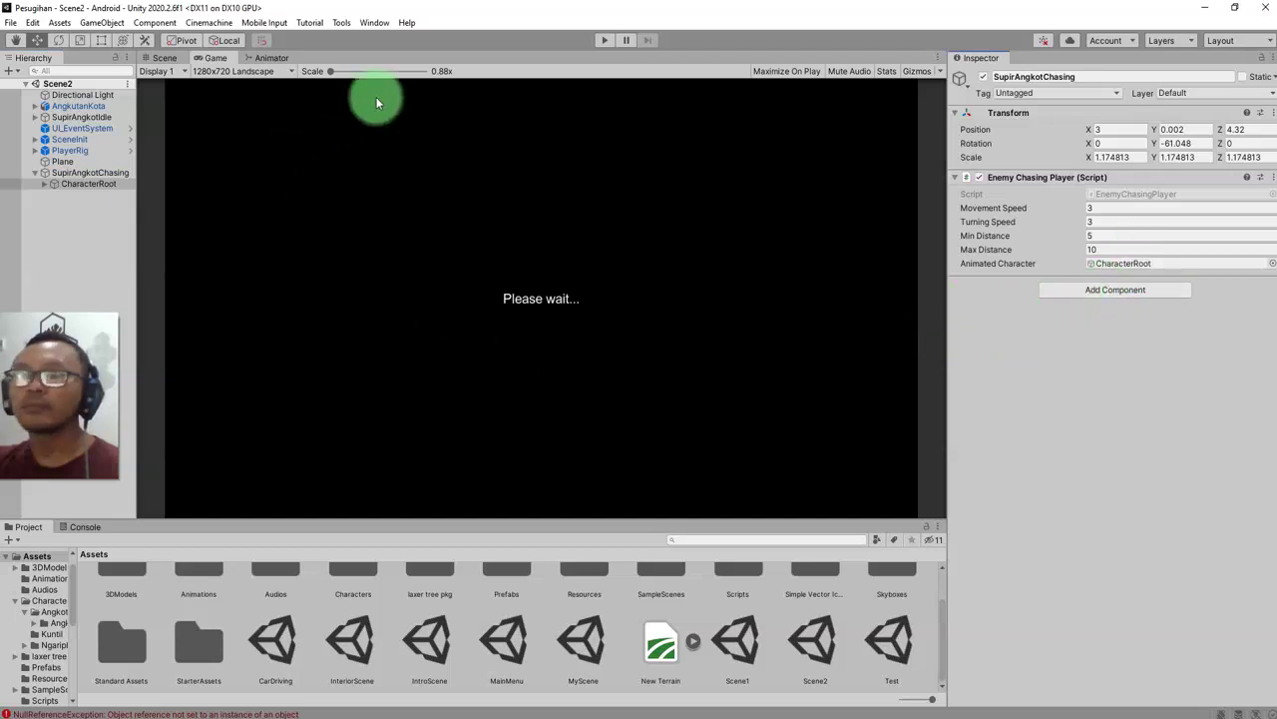
# Open and run the MainMenu scene, and turn the camera in Scene2 to test the driver's chase animation
pyautogui.doubleClick(461, 618)
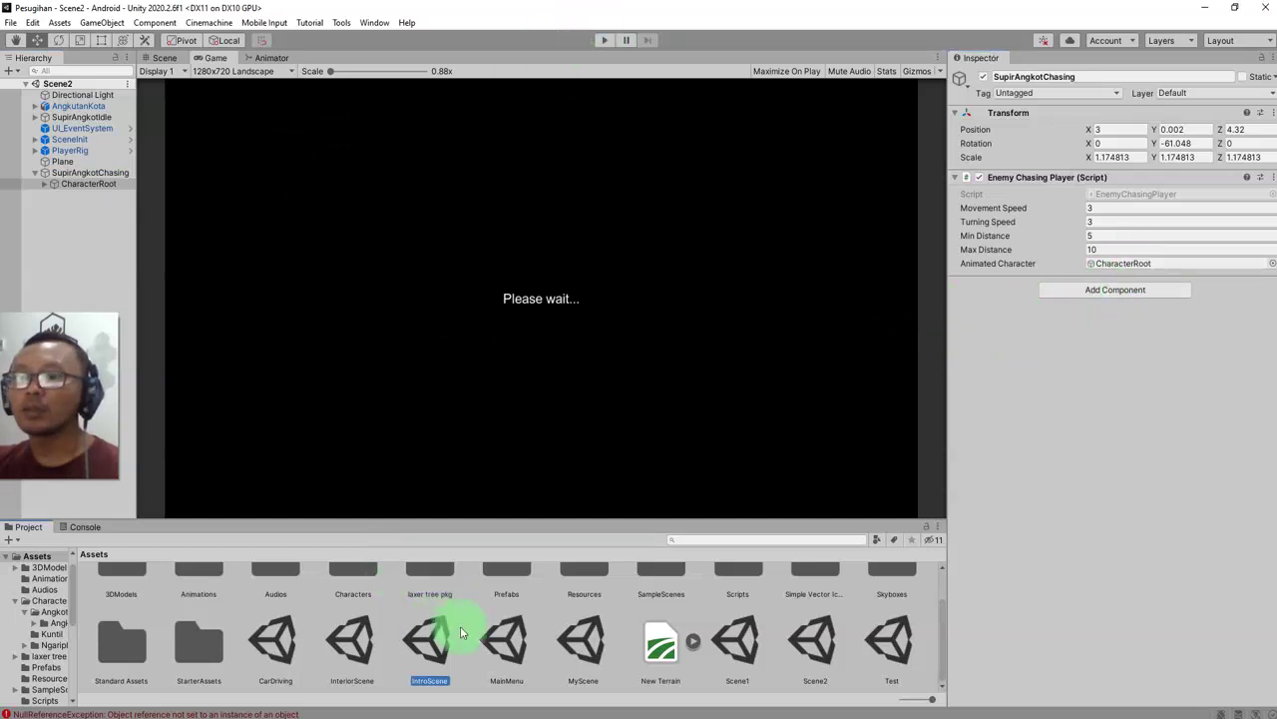
pyautogui.doubleClick(511, 639)
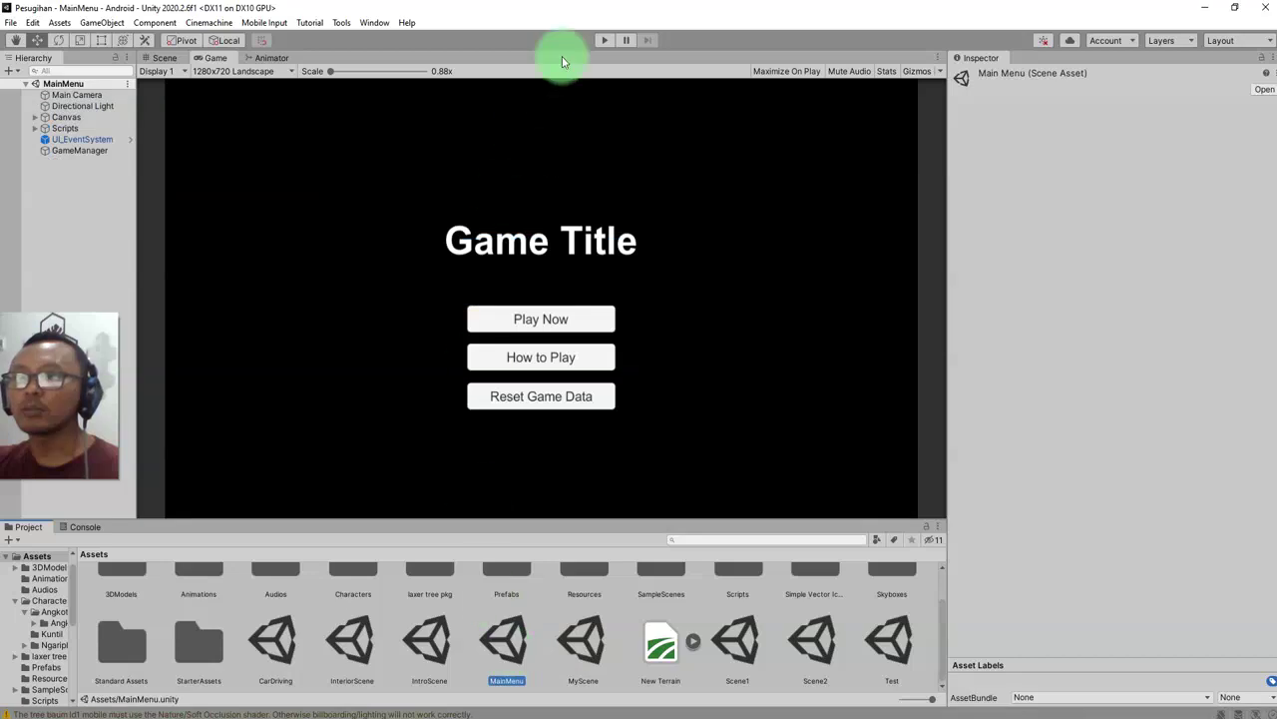
pyautogui.click(611, 39)
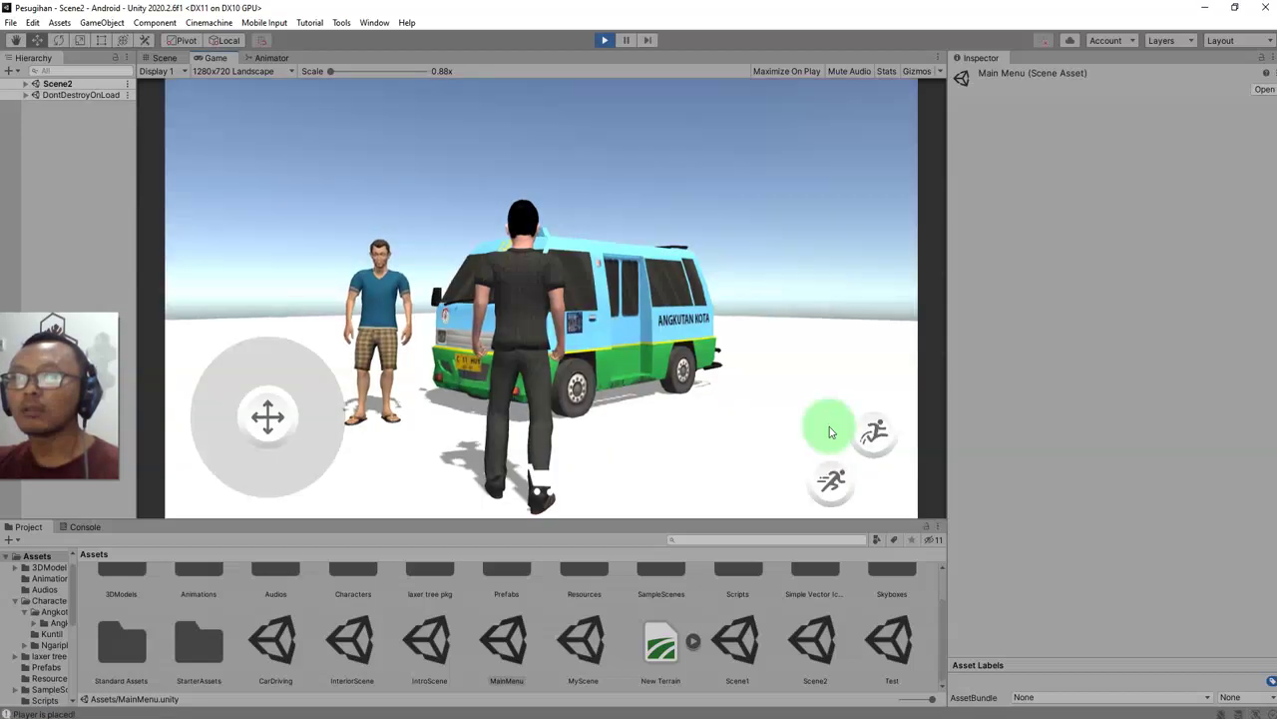
pyautogui.moveTo(830, 431); pyautogui.dragTo(263, 57)
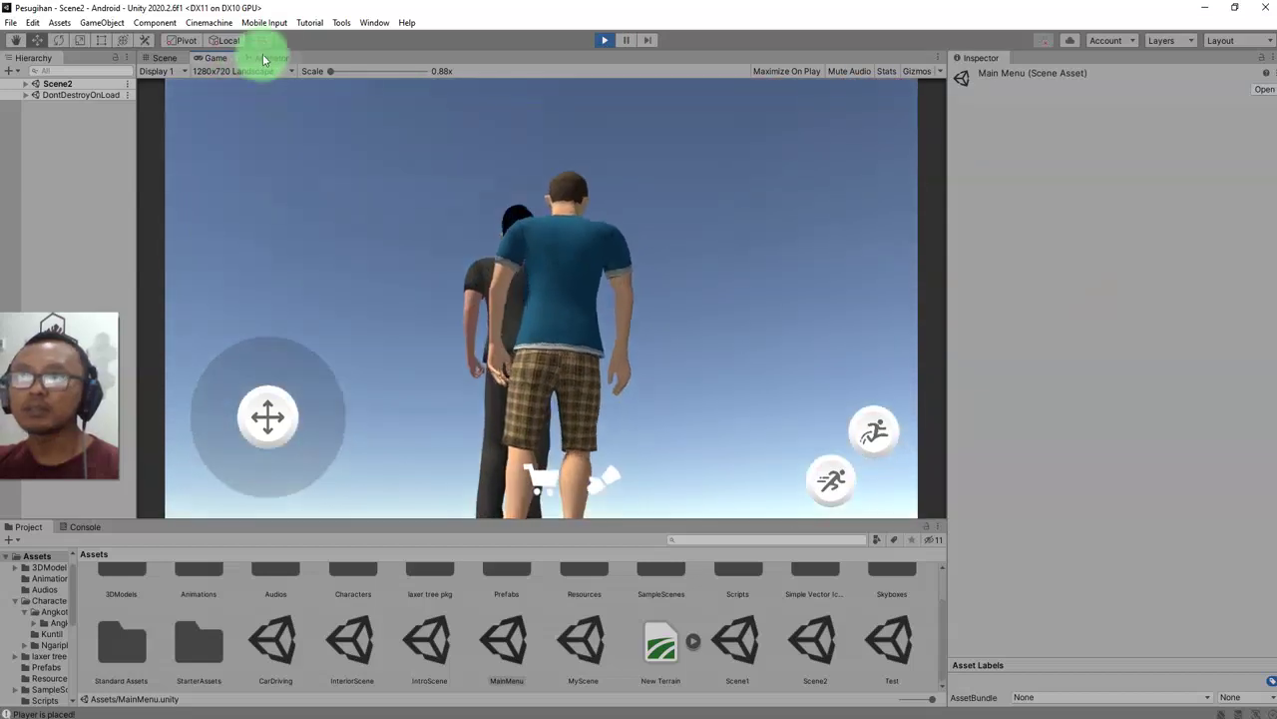
# Inspect the Running state and the Idle -> Running transition settings in the Chasing controller's Animator graph
pyautogui.click(264, 58)
pyautogui.click(714, 241)
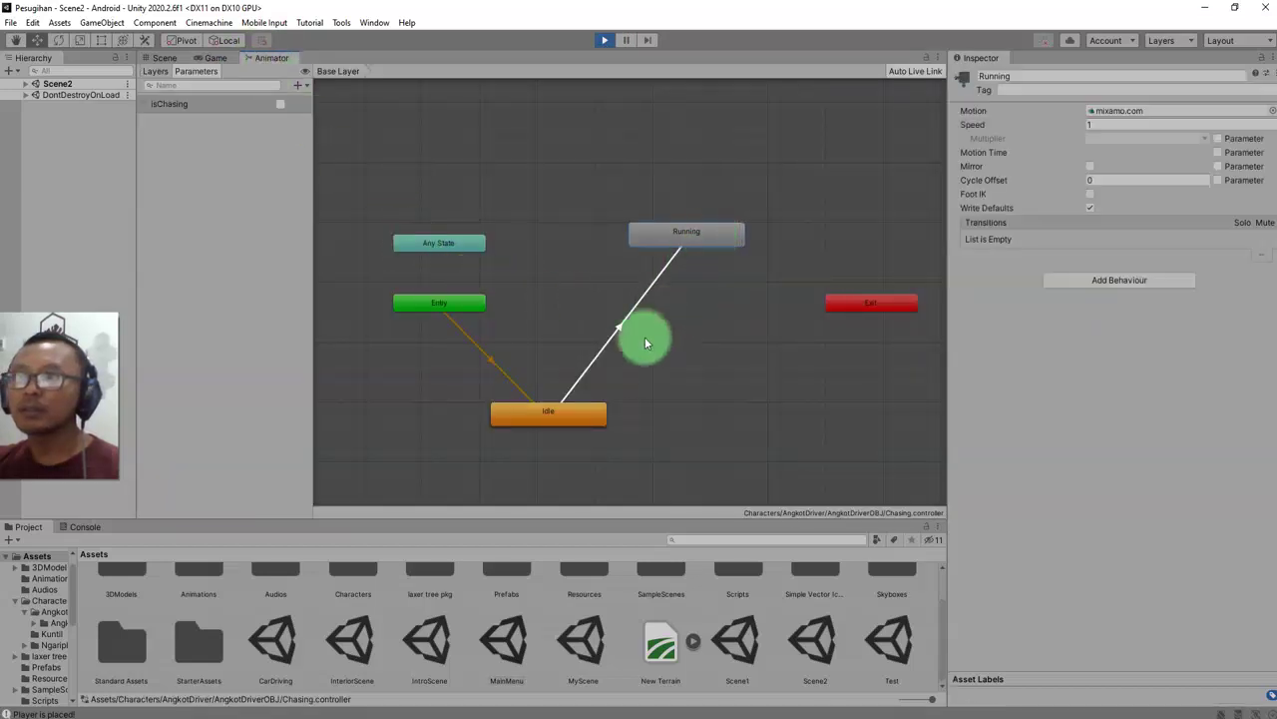
pyautogui.click(621, 336)
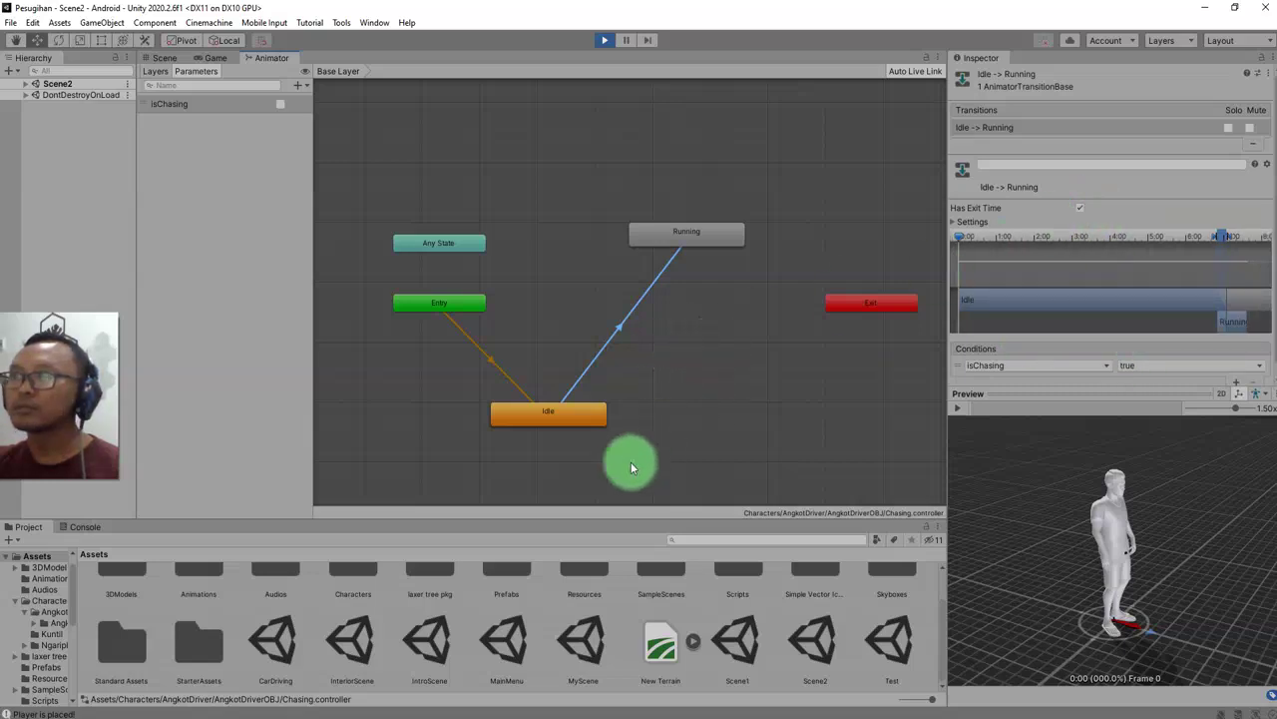
# Switch to Visual Studio, re-enter isChasing as the parameter name in the maxDistance SetBool call, and save the script
pyautogui.click(889, 717)
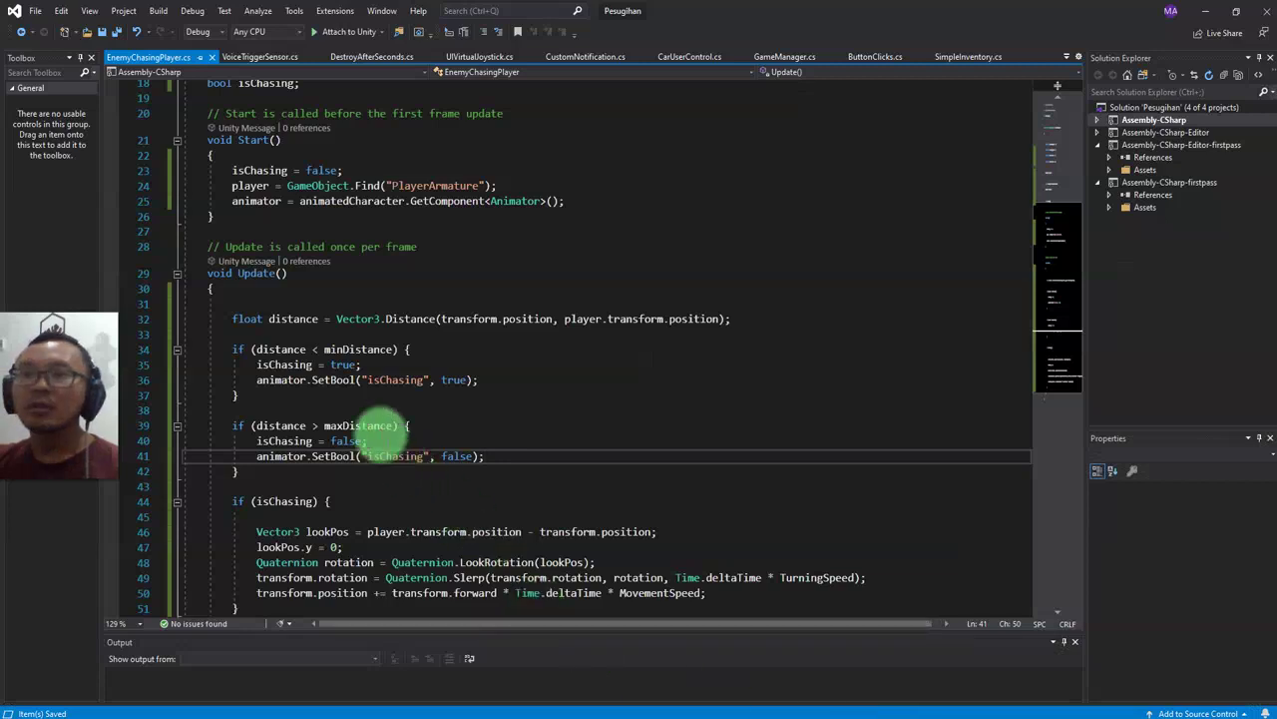
pyautogui.click(342, 366)
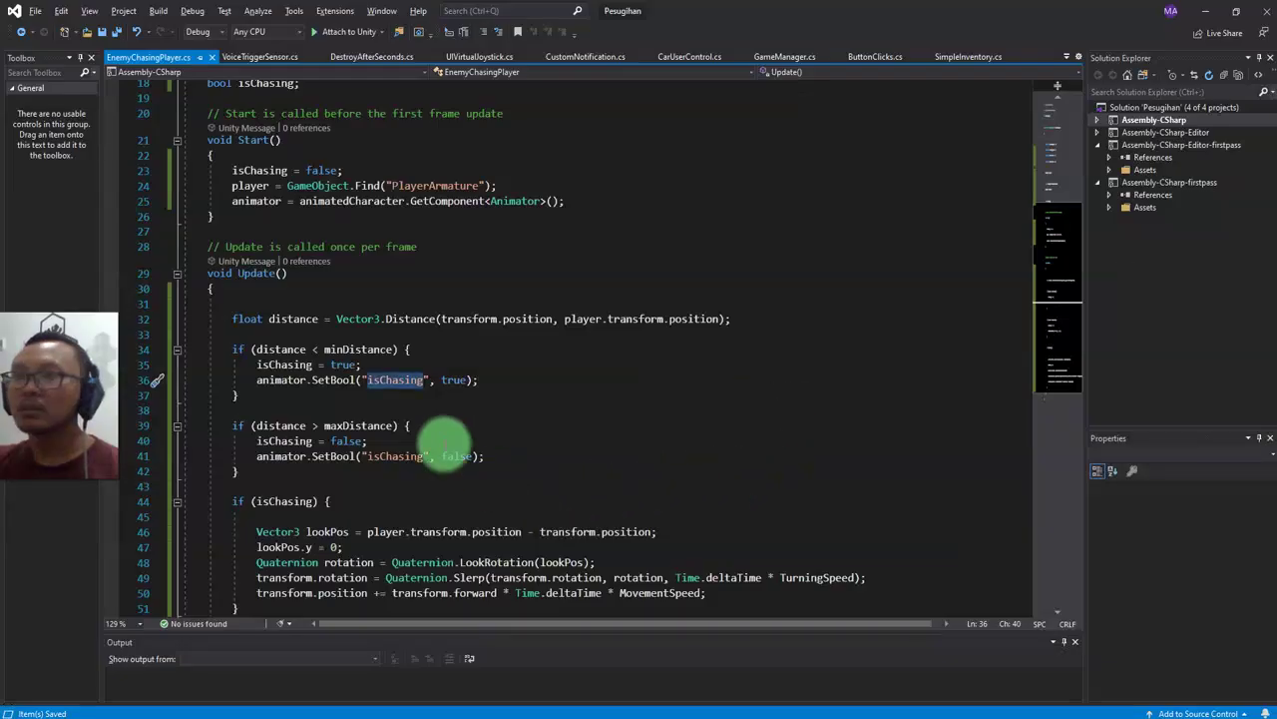
pyautogui.doubleClick(397, 456)
pyautogui.write('isChasing')
pyautogui.hotkey('ctrl', 's')
pyautogui.click(433, 399)
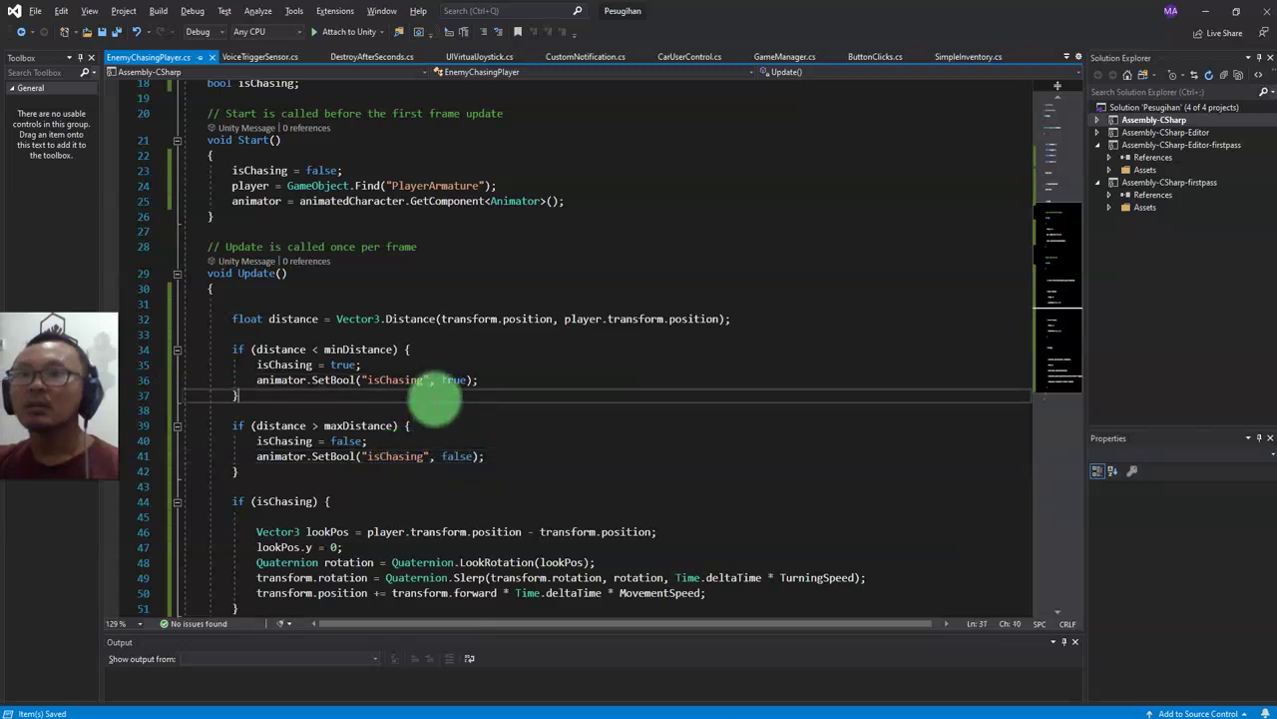
pyautogui.click(293, 364)
pyautogui.click(330, 379)
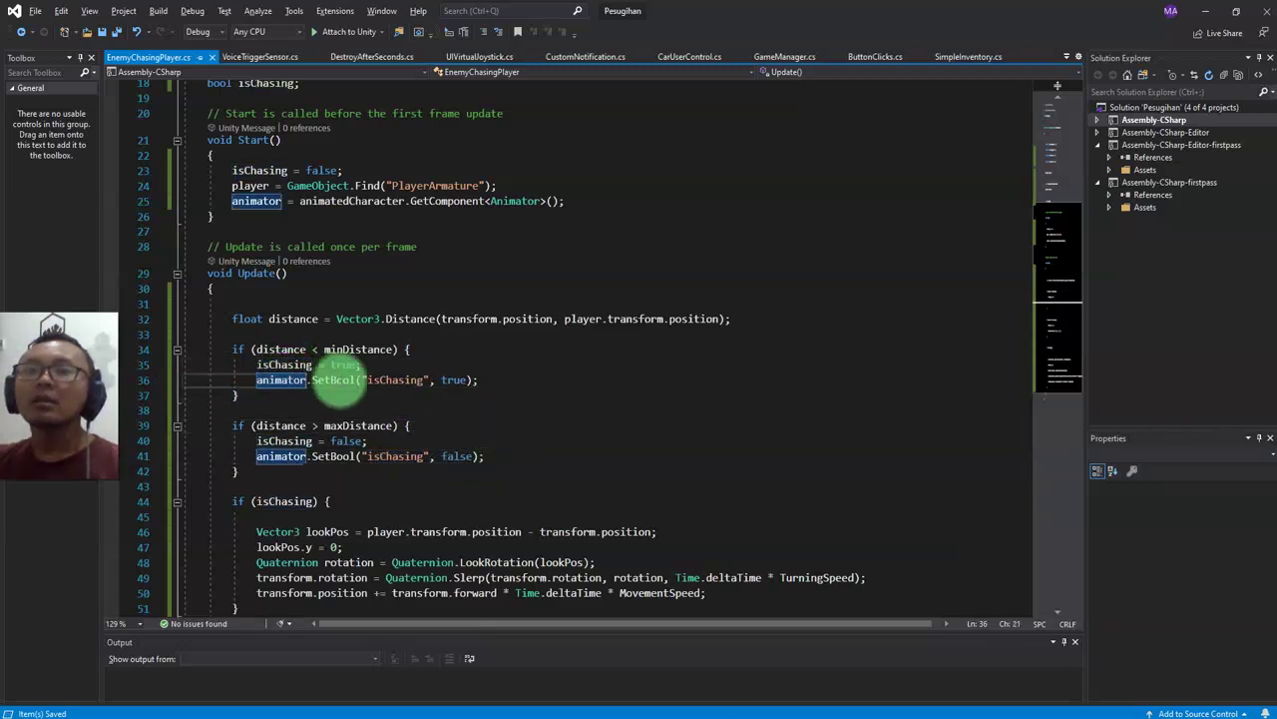
pyautogui.click(454, 394)
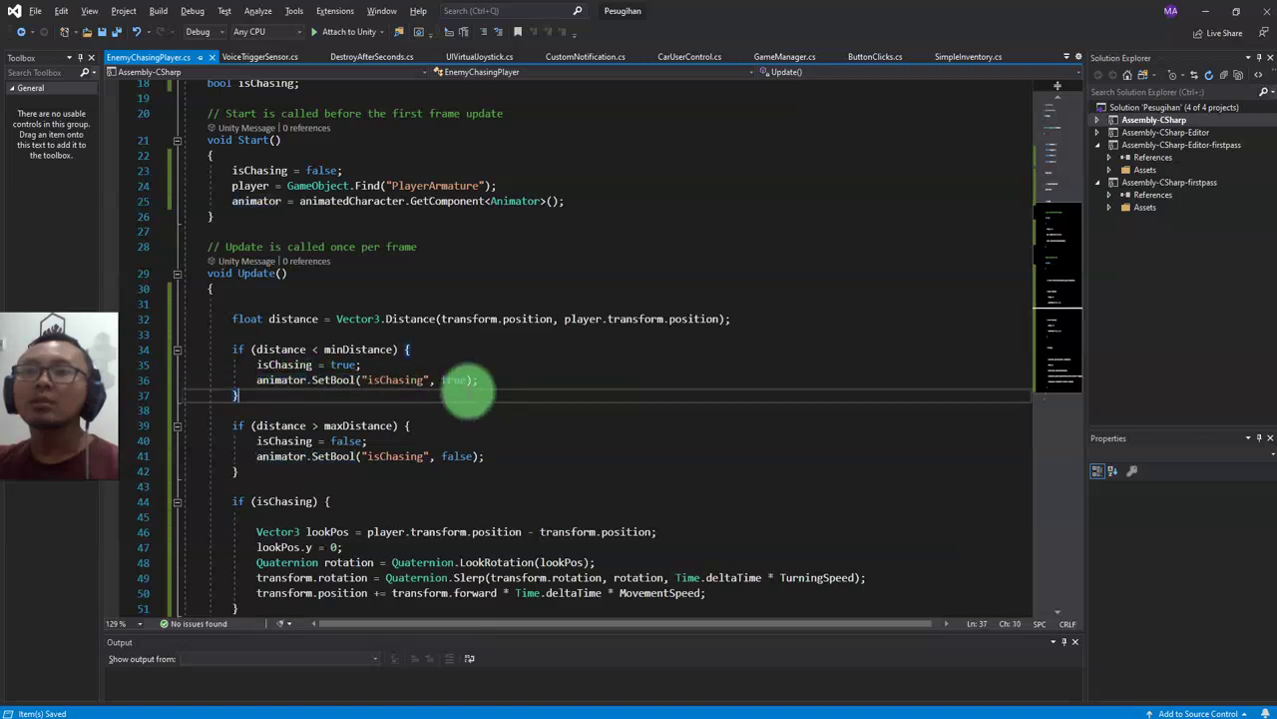
# Switch back to Unity and disable Has Exit Time on the Idle -> Running transition
pyautogui.hotkey('alt', 'Tab')
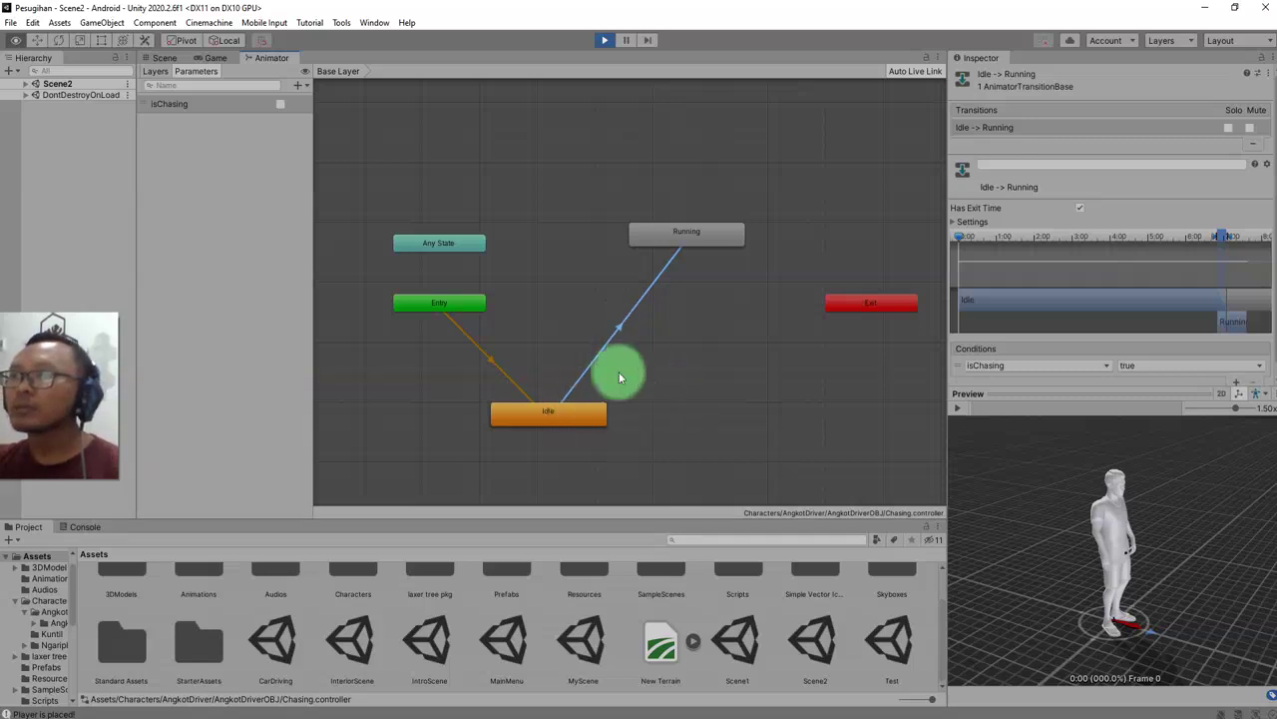
pyautogui.click(1079, 208)
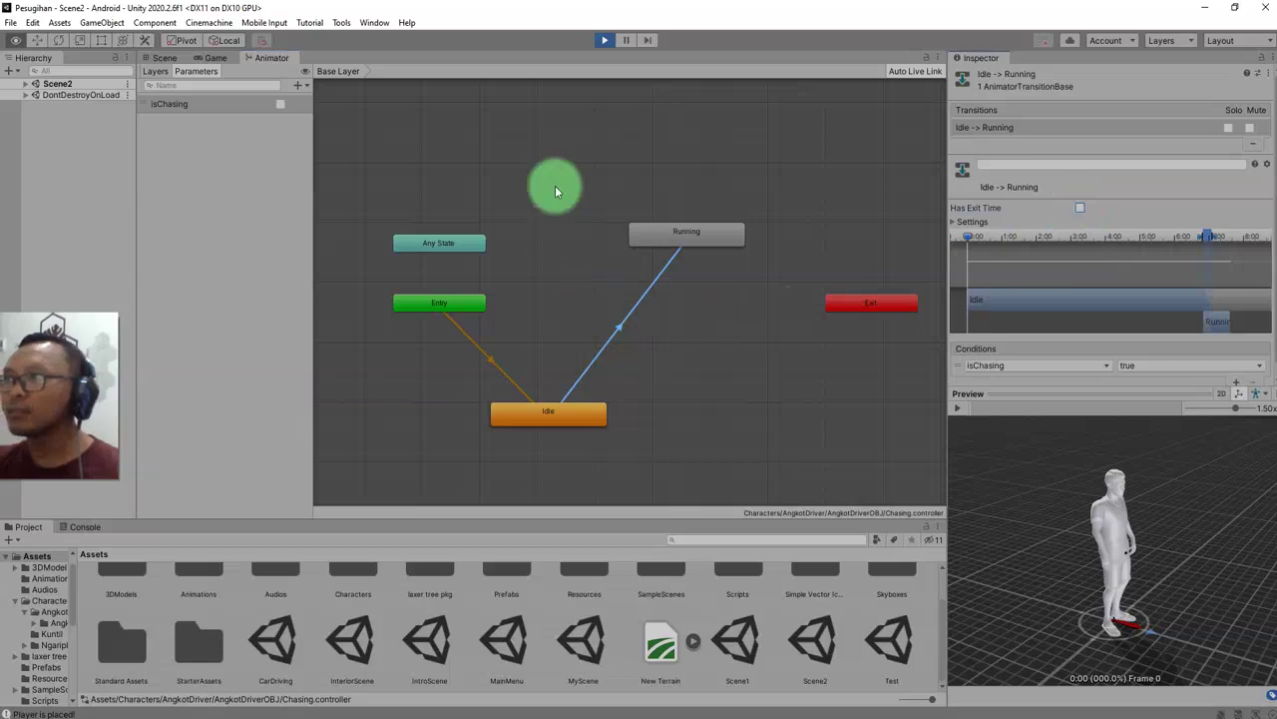
# Check the Scene and Game views, test the driver's chase in the running game, and stop the run
pyautogui.click(171, 60)
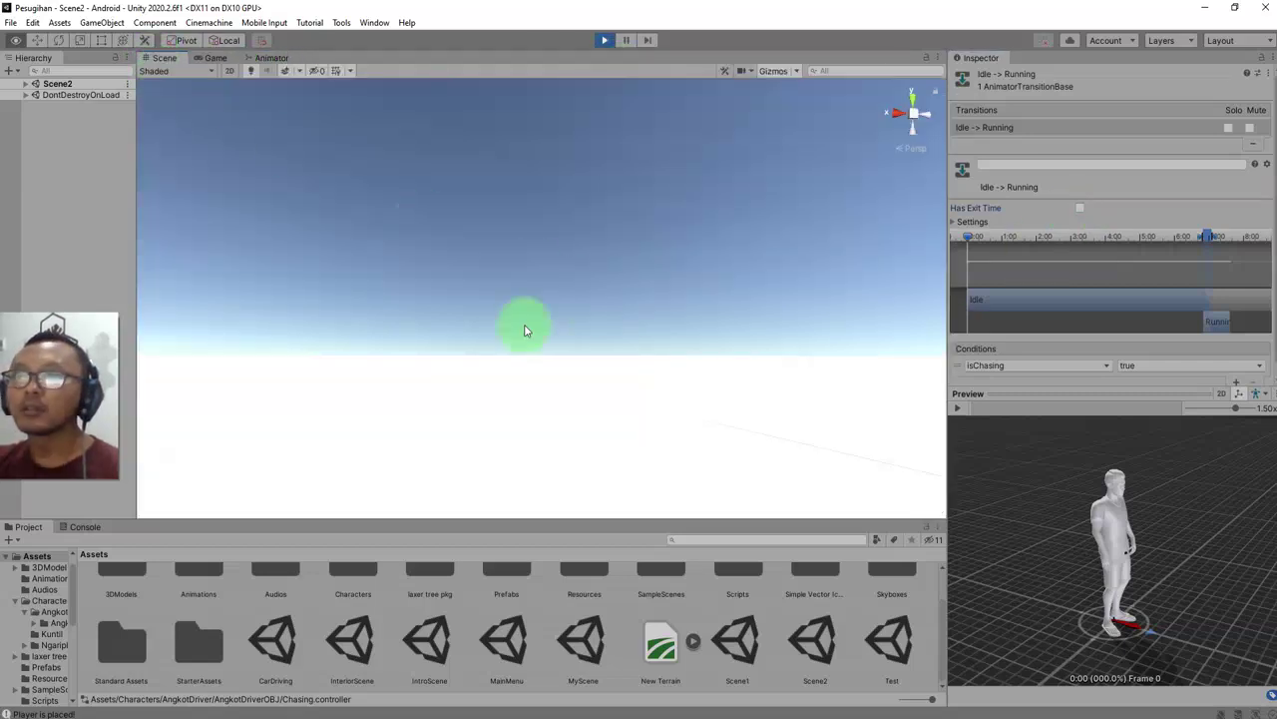
pyautogui.click(587, 307)
pyautogui.click(241, 60)
pyautogui.moveTo(585, 296); pyautogui.dragTo(603, 58)
pyautogui.click(604, 42)
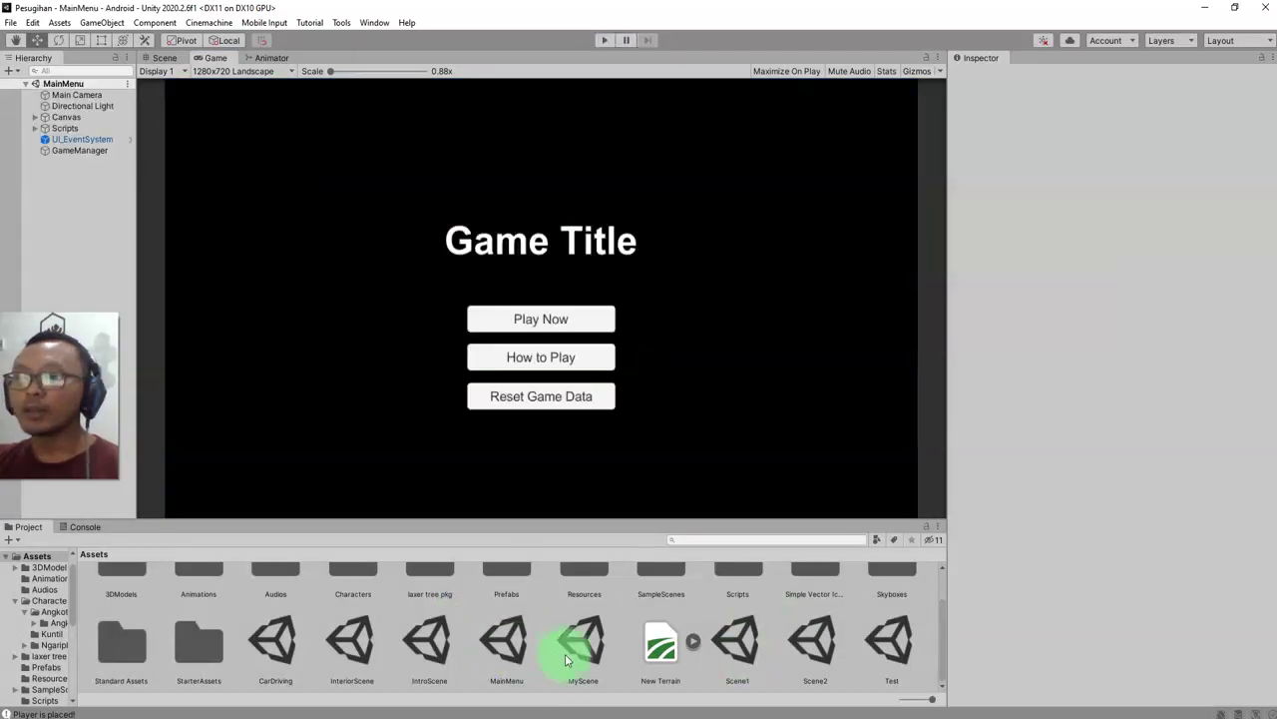
# Select the MainMenu scene asset in the Assets folder
pyautogui.click(506, 666)
pyautogui.scroll(1, 300, 654)
pyautogui.scroll(-1, 200, 658)
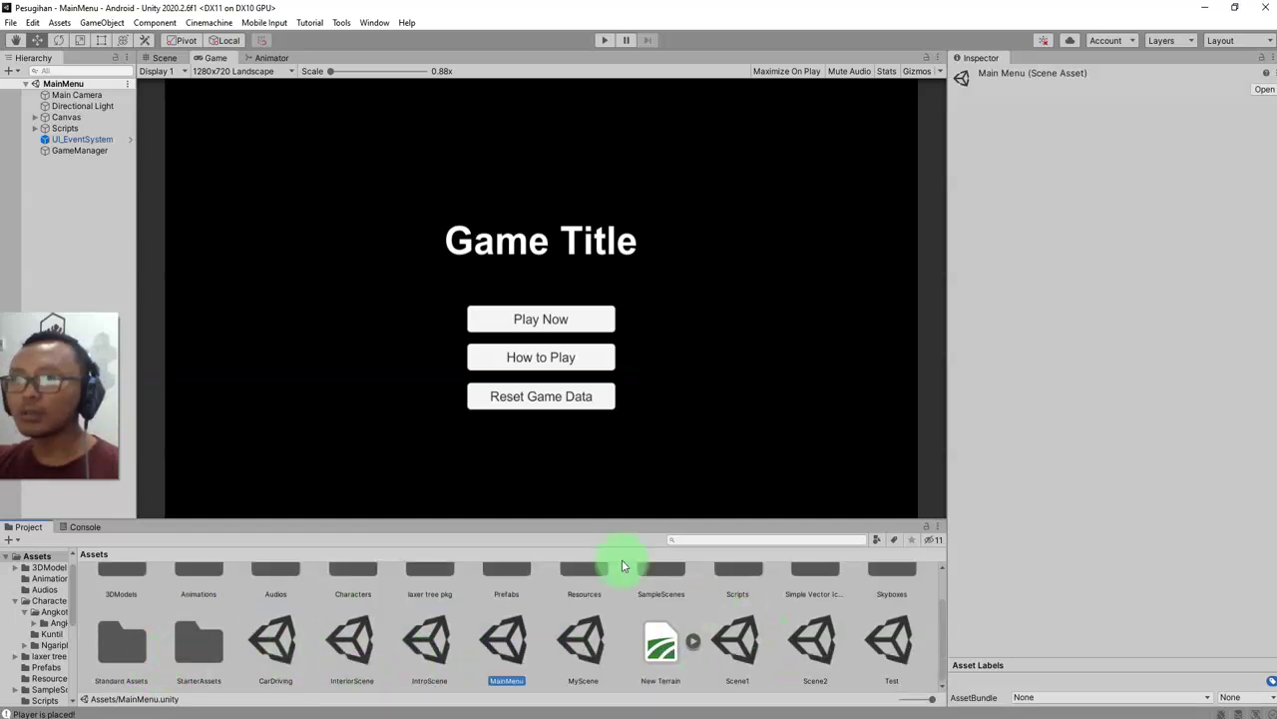
# Add a Running -> Idle transition in the Animator with Has Exit Time disabled and the condition isChasing set to false
pyautogui.click(269, 57)
pyautogui.click(620, 330)
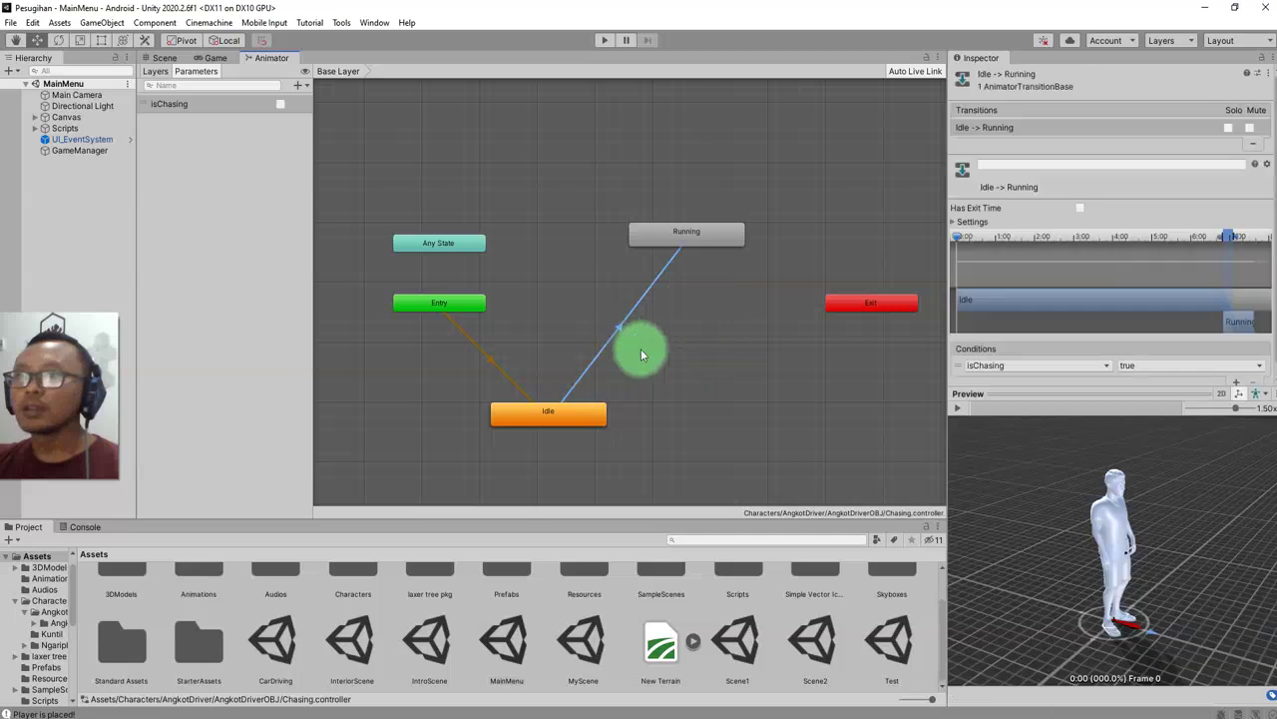
pyautogui.scroll(-1, 1027, 383)
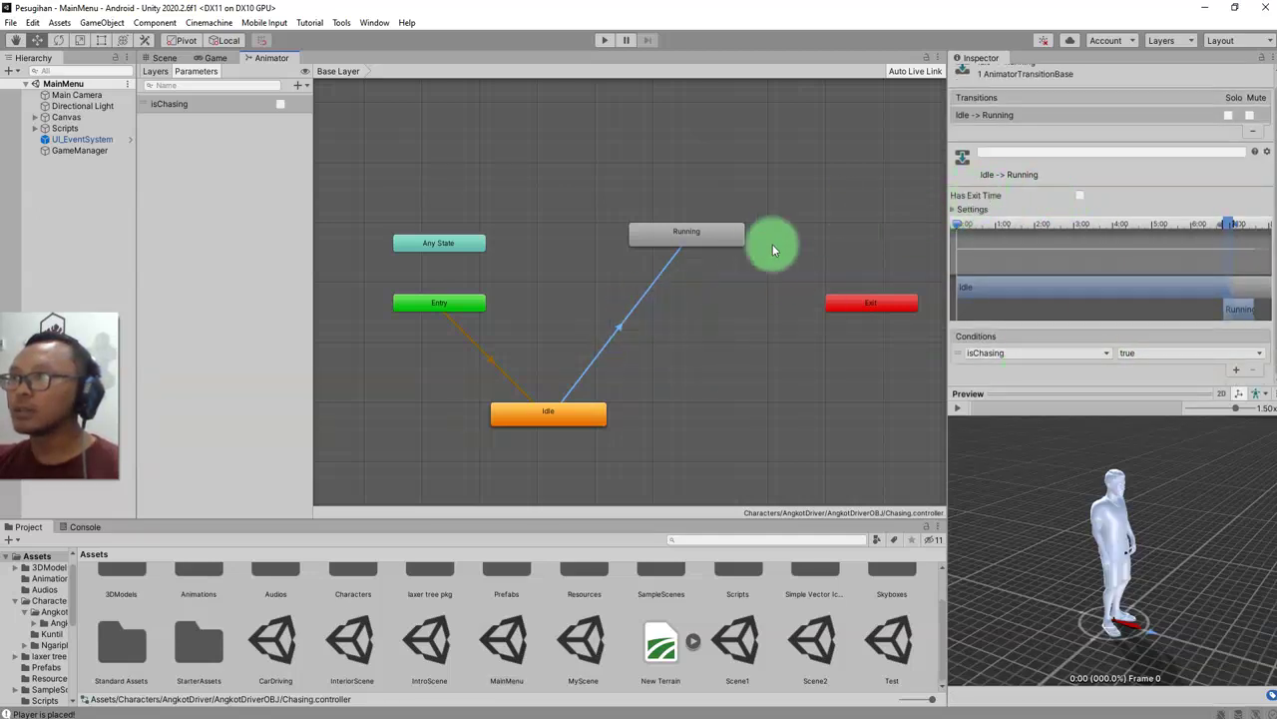
pyautogui.rightClick(669, 240)
pyautogui.click(735, 248)
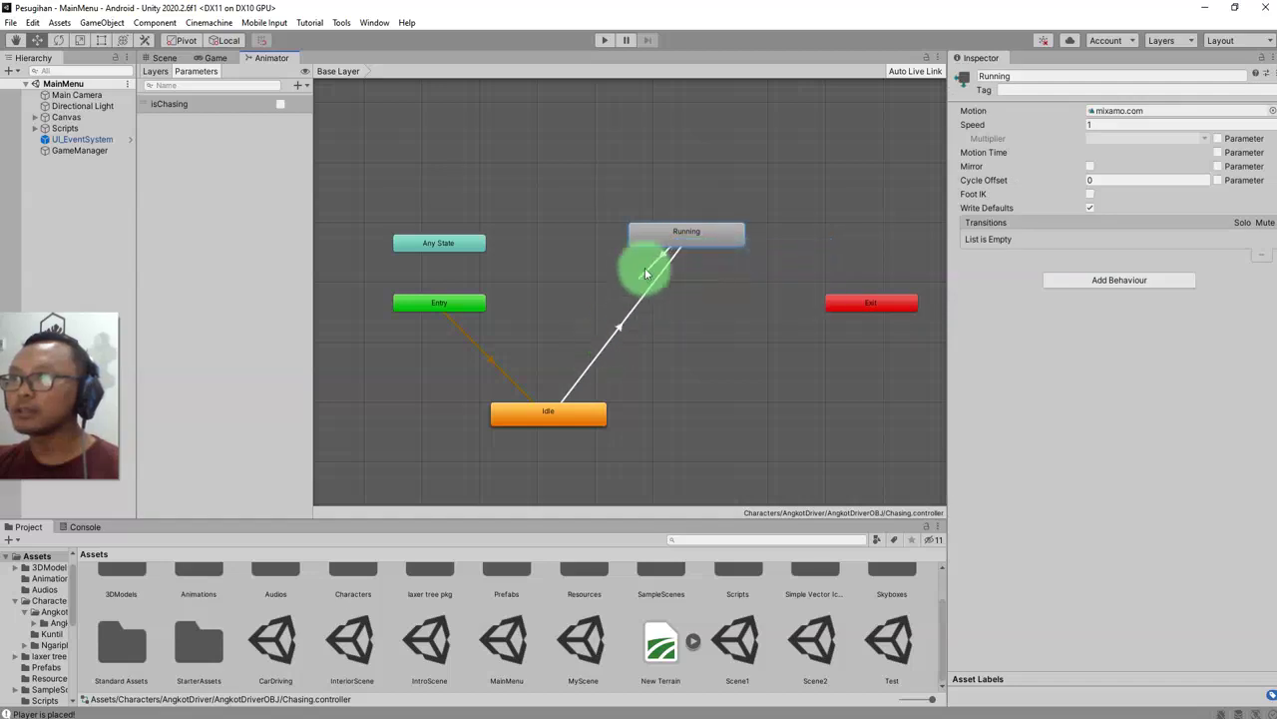
pyautogui.click(618, 326)
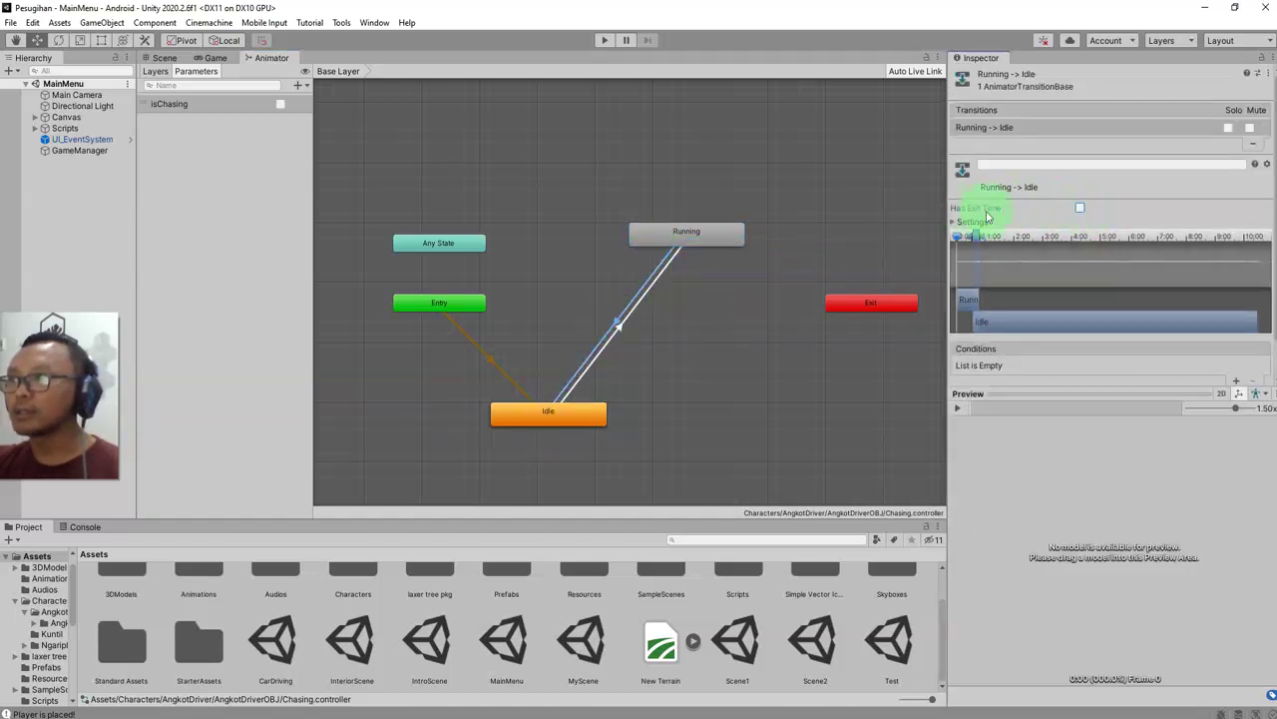
pyautogui.click(1235, 381)
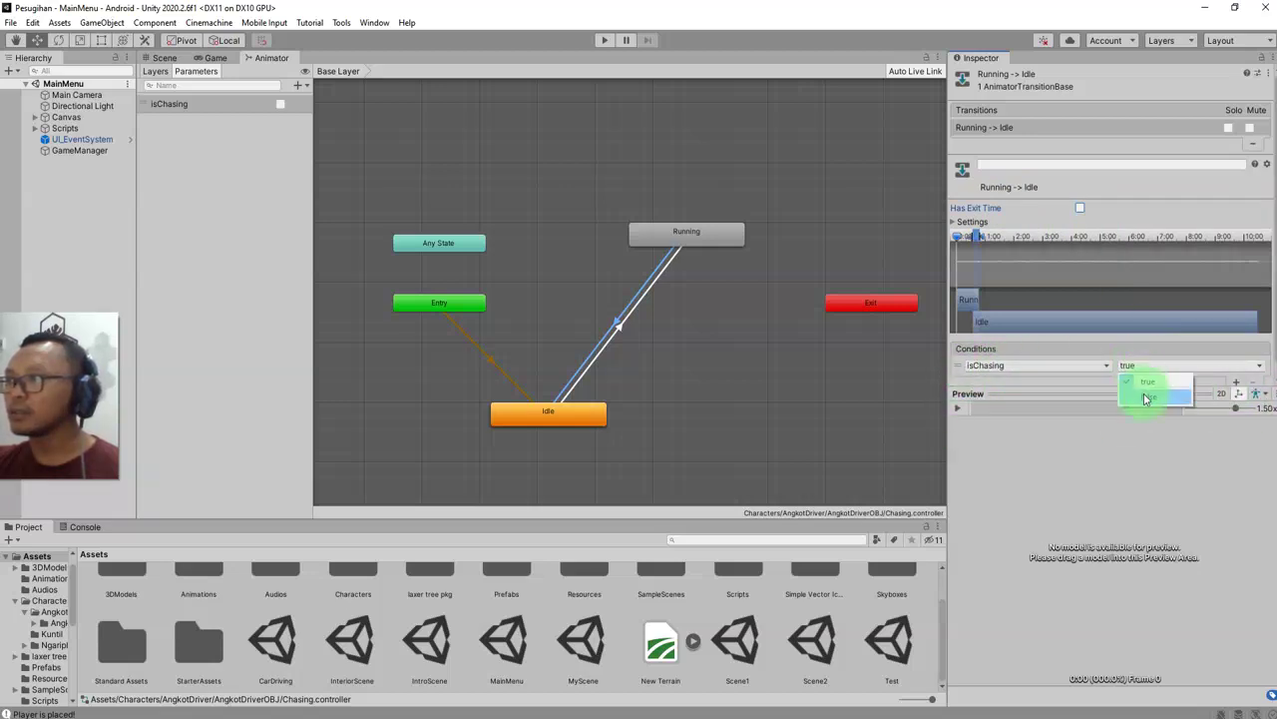
# Run the game and move the player around and away from the driver to test the chase and its animation switching
pyautogui.click(639, 629)
pyautogui.click(613, 39)
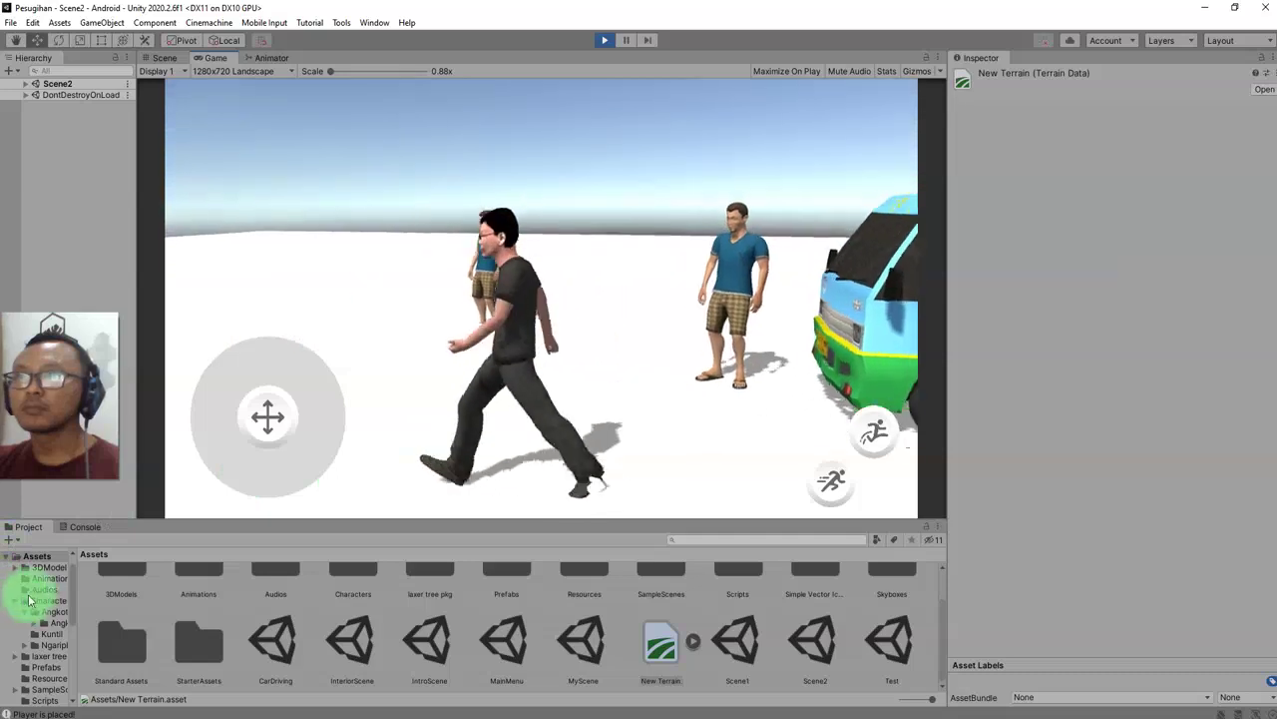
pyautogui.press('w')
pyautogui.hotkey('shift', 'a')
pyautogui.hotkey('shift', 's')
pyautogui.hotkey('shift', 'd')
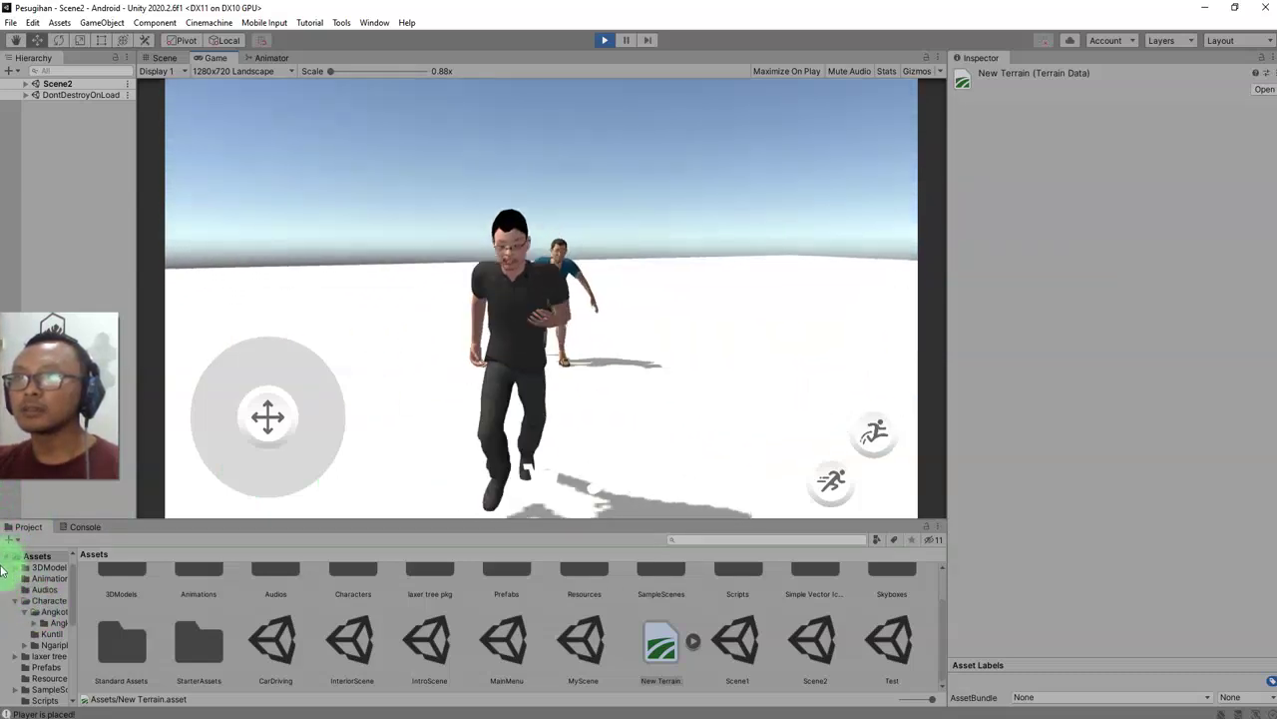